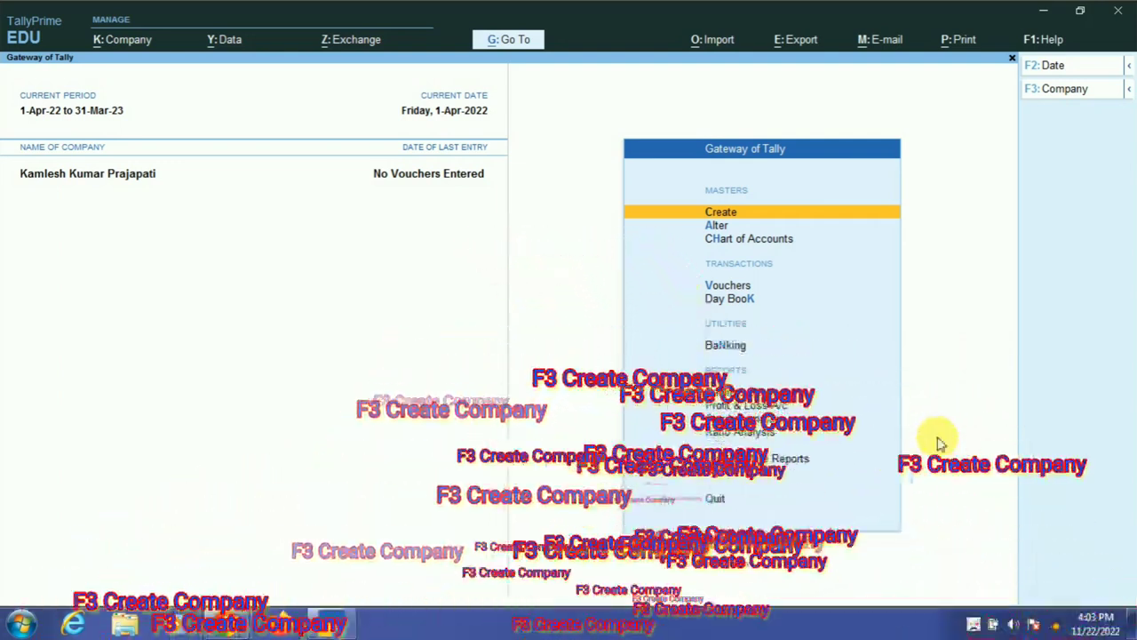
# - Shut the currently open company and move to the new-company option in the company list
pyautogui.press('F3')
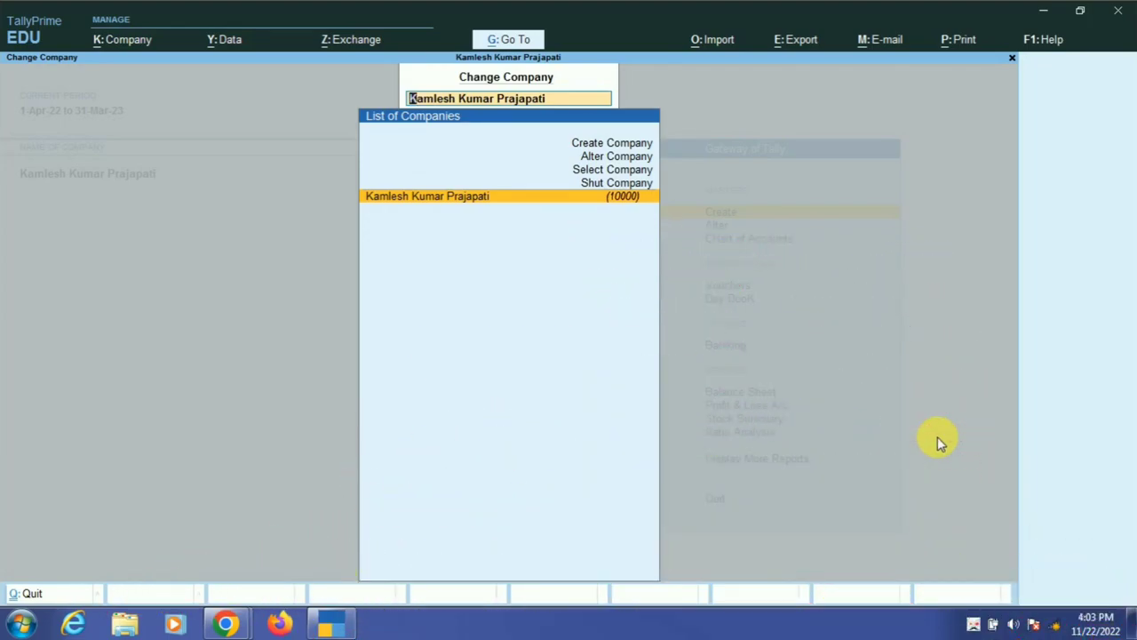
pyautogui.press('Up')
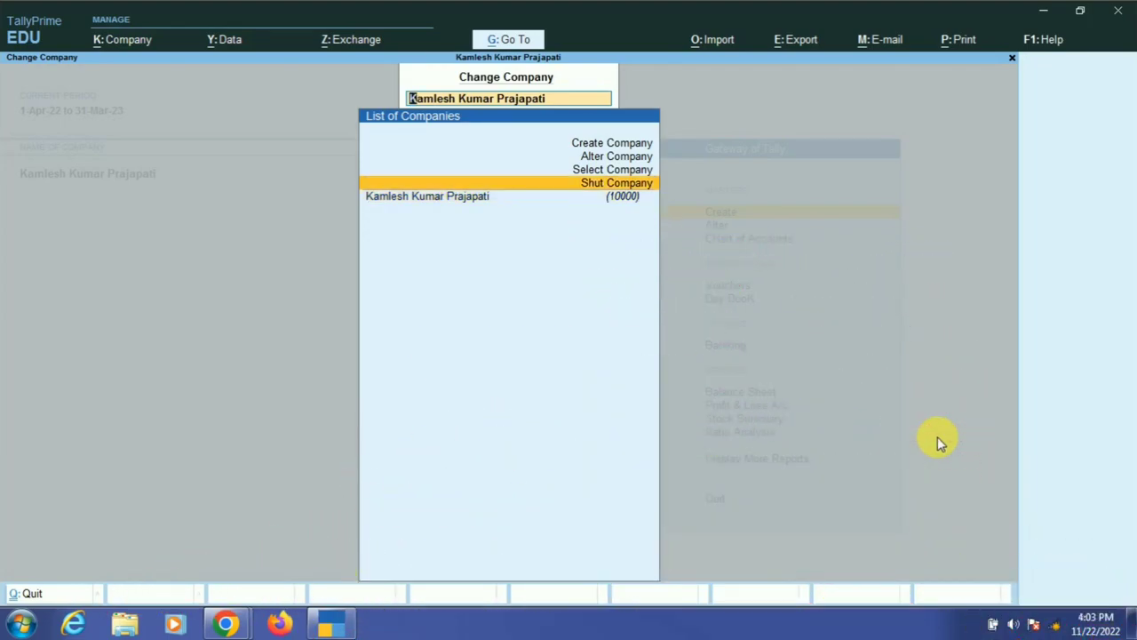
pyautogui.press('Return')
pyautogui.press('Return')
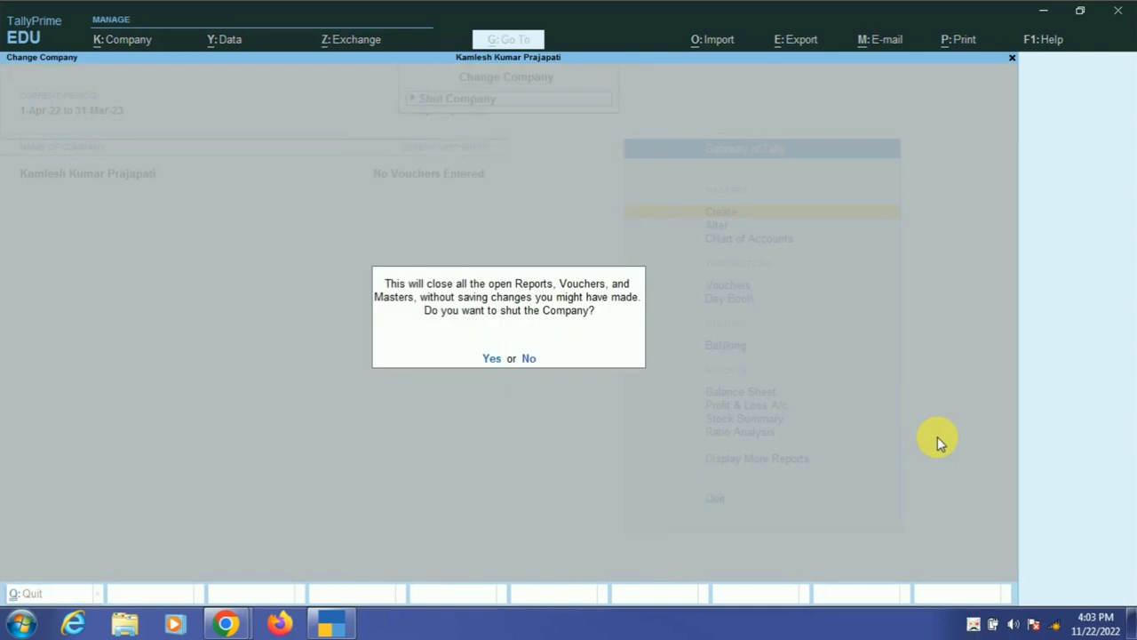
pyautogui.press('Return')
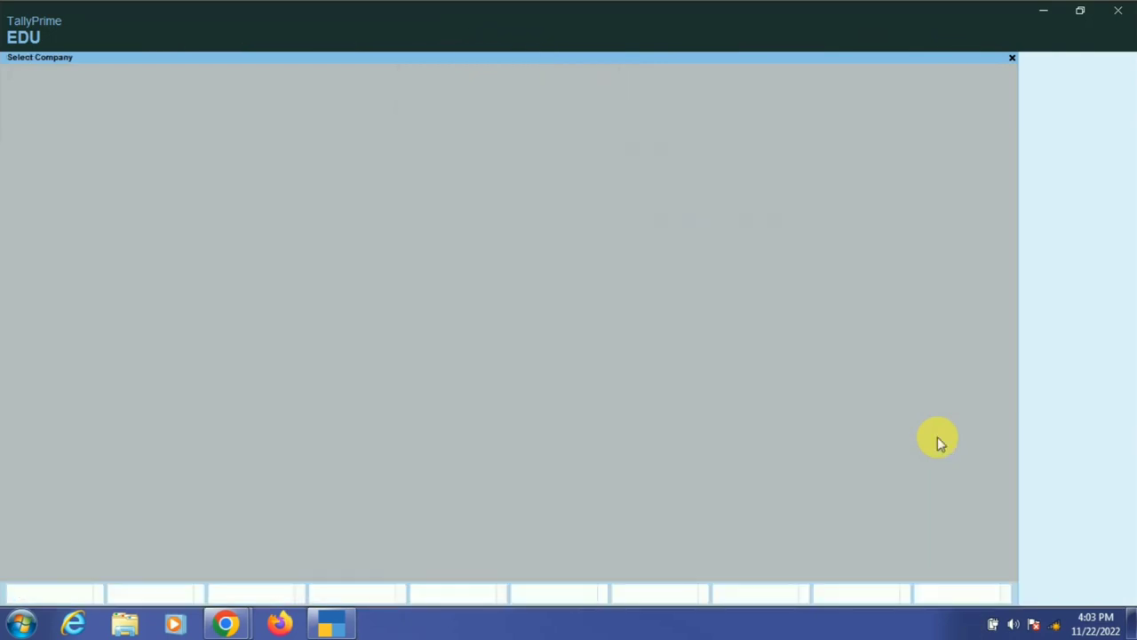
pyautogui.press('Up')
pyautogui.press('Up')
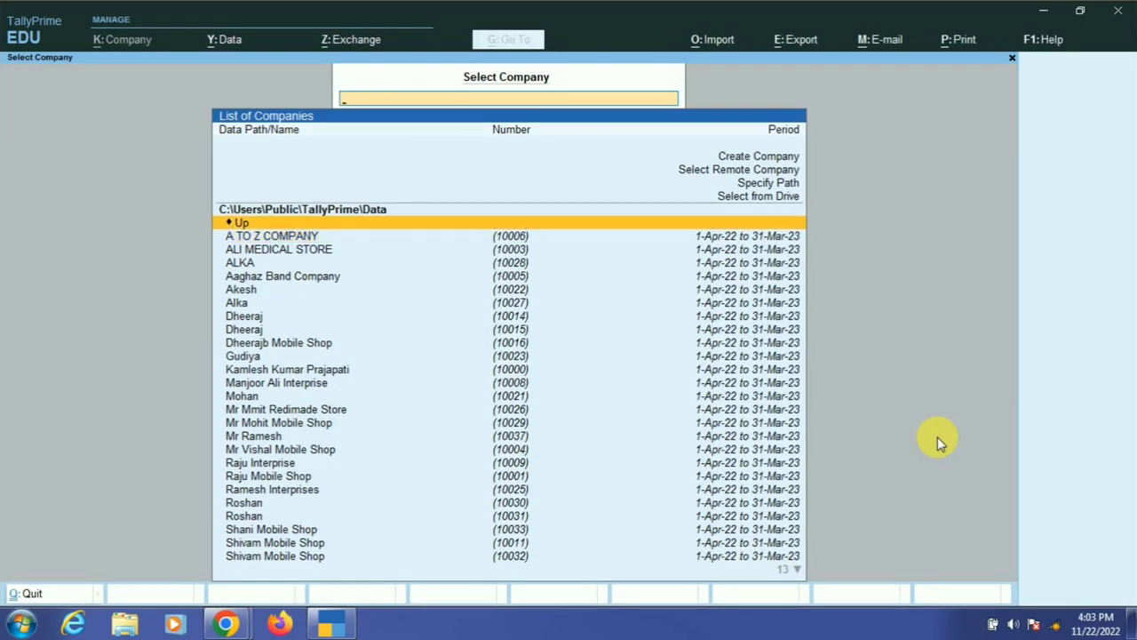
pyautogui.press('Up')
pyautogui.press('Up')
pyautogui.press('Up')
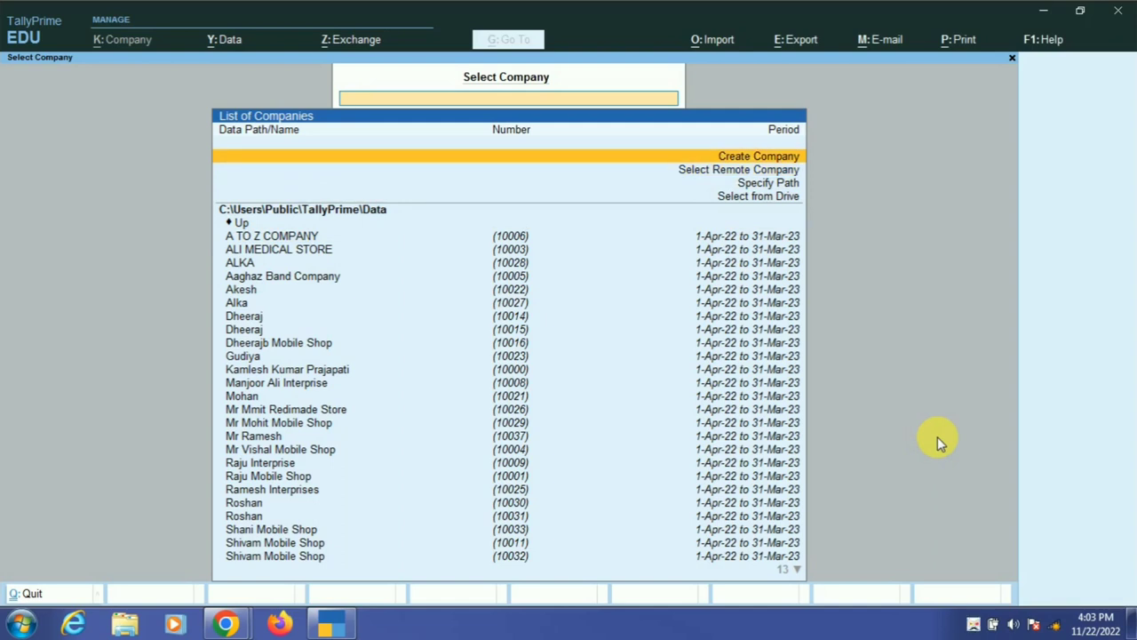
# - Start a new company named 'Mahi Mobile Shop', keeping the same mailing name
pyautogui.press('Return')
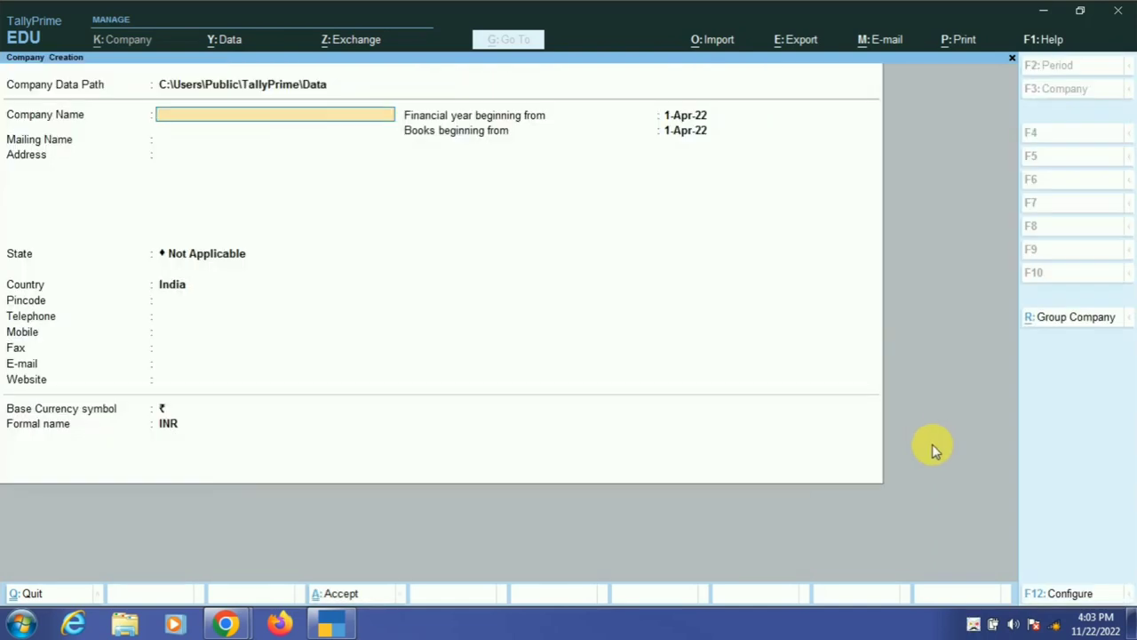
pyautogui.write('M')
pyautogui.write('r a')
pyautogui.press('BackSpace')
pyautogui.press('BackSpace')
pyautogui.press('BackSpace')
pyautogui.write('ahi Mobile Shop')
pyautogui.press('Return')
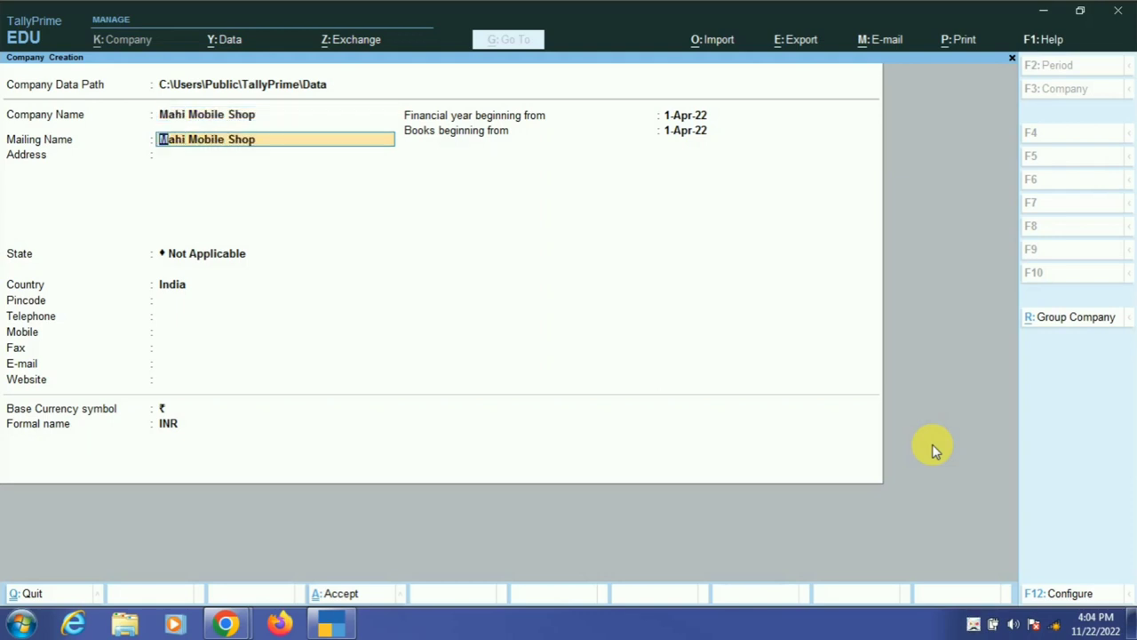
pyautogui.press('Return')
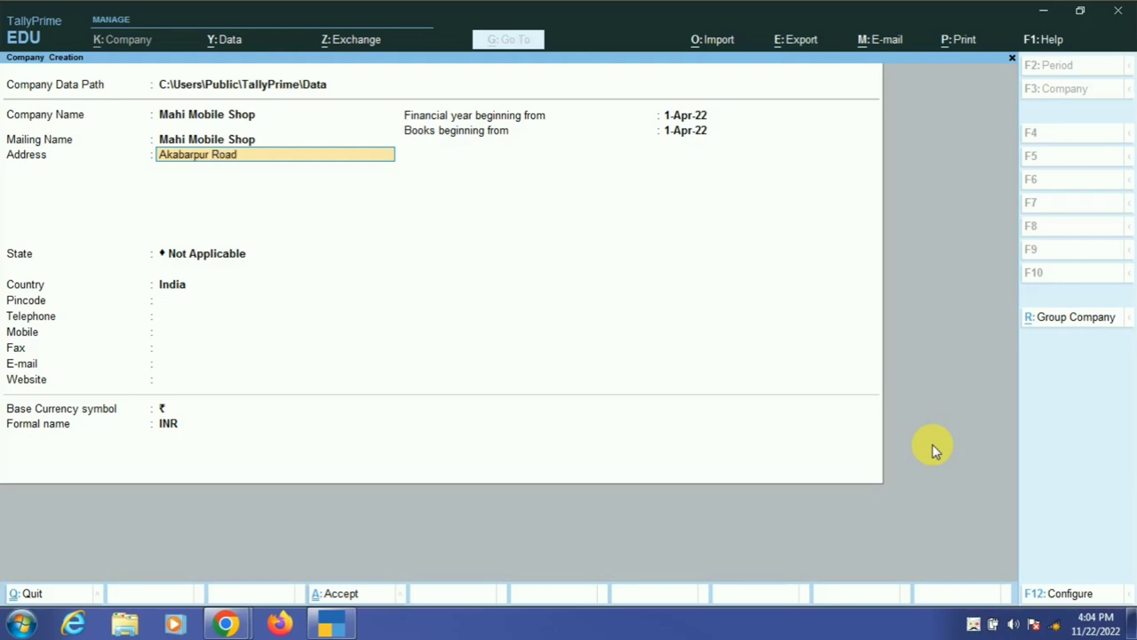
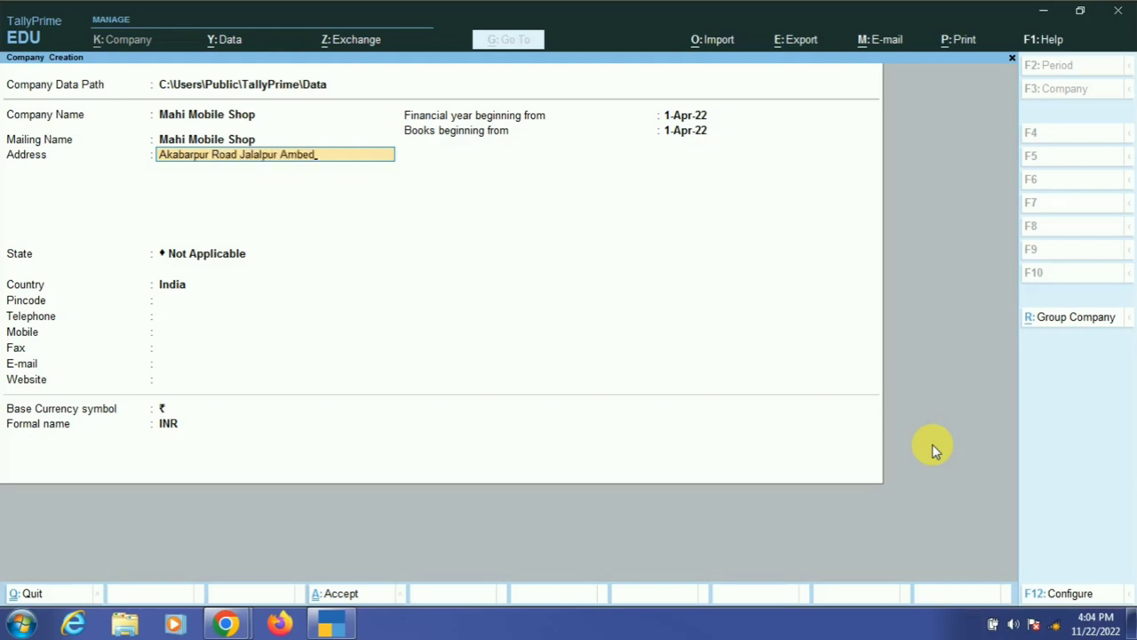
# - Fill in the company's address, state Uttar Pradesh, pincode, mobile number and e-mail, then accept
pyautogui.press('Return')
pyautogui.press('Return')
pyautogui.write('u')
pyautogui.press('Return')
pyautogui.write('2')
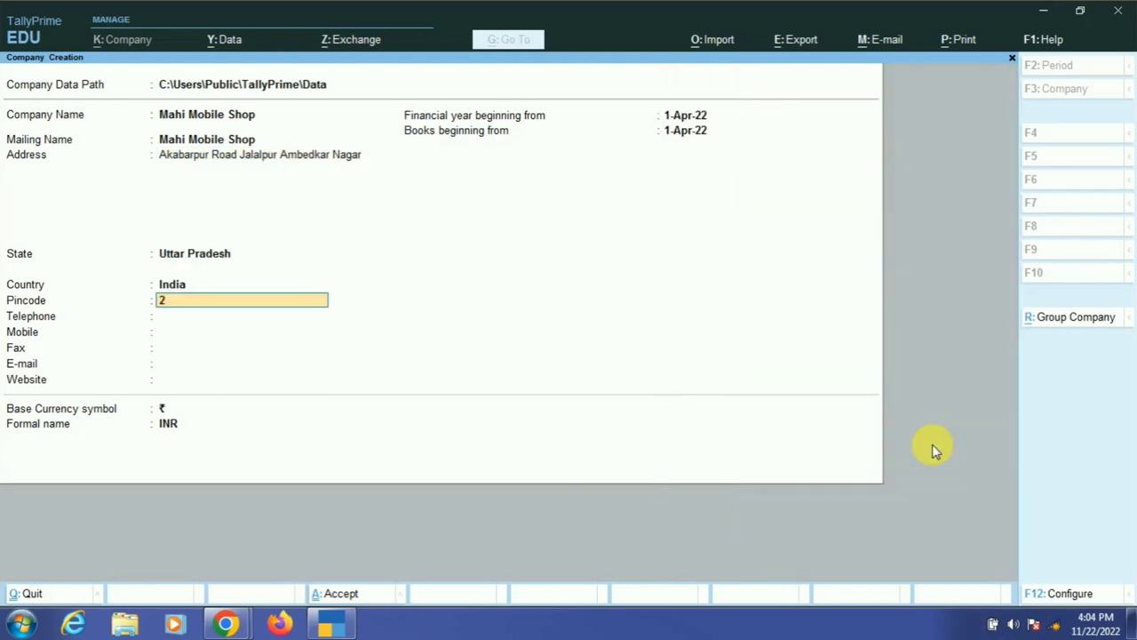
pyautogui.write('24149')
pyautogui.press('Return')
pyautogui.press('Return')
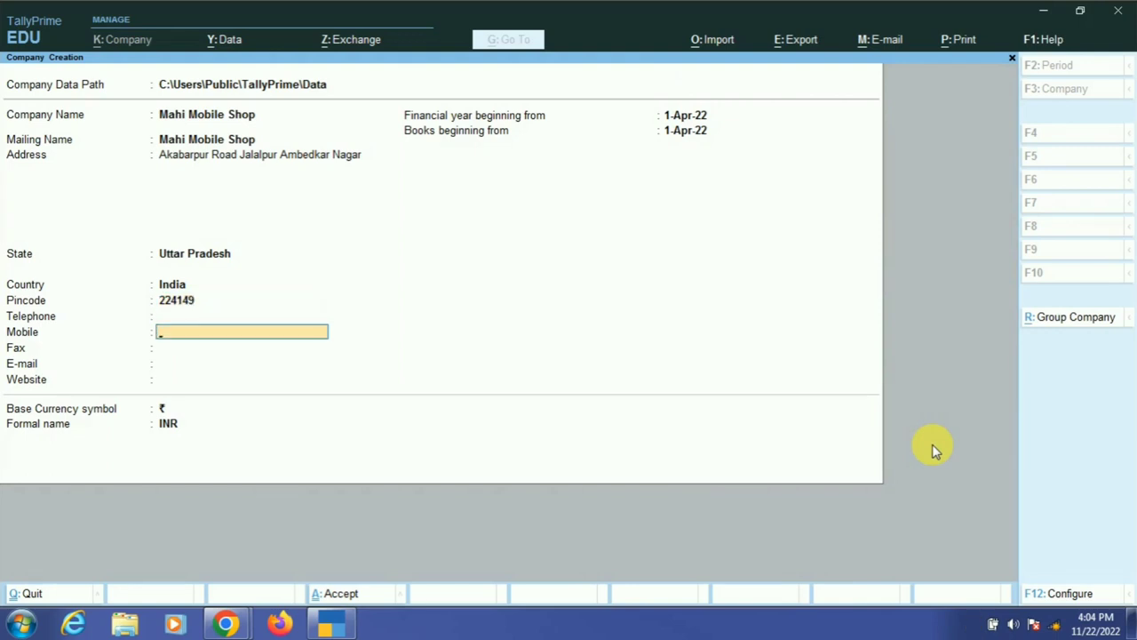
pyautogui.press('Return')
pyautogui.press('Return')
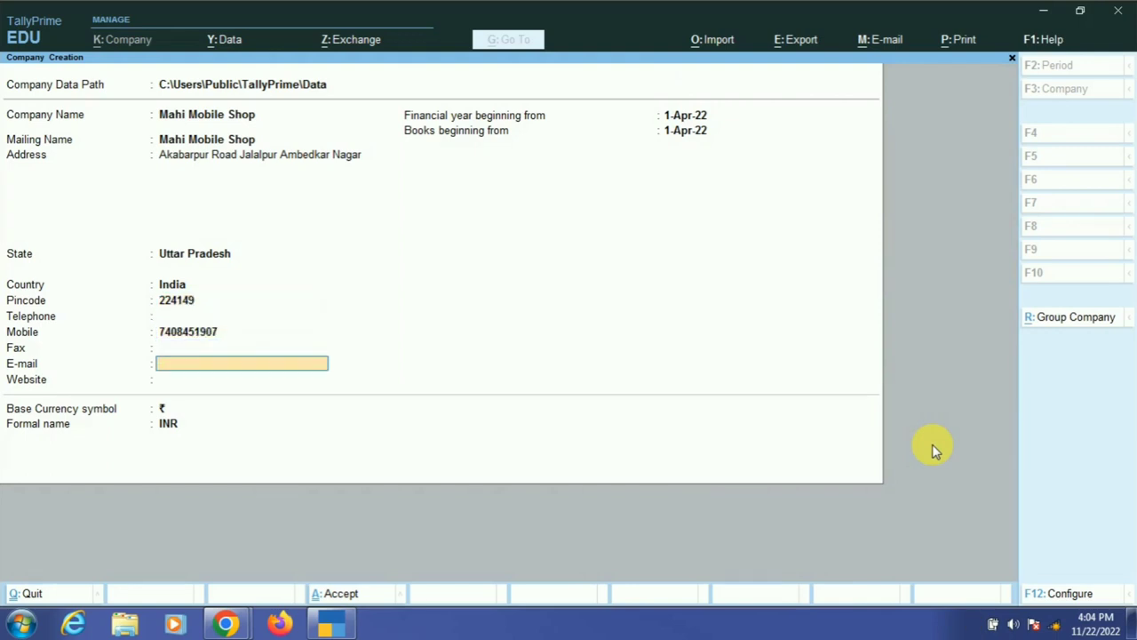
pyautogui.press('Return')
pyautogui.press('Return')
pyautogui.press('Return')
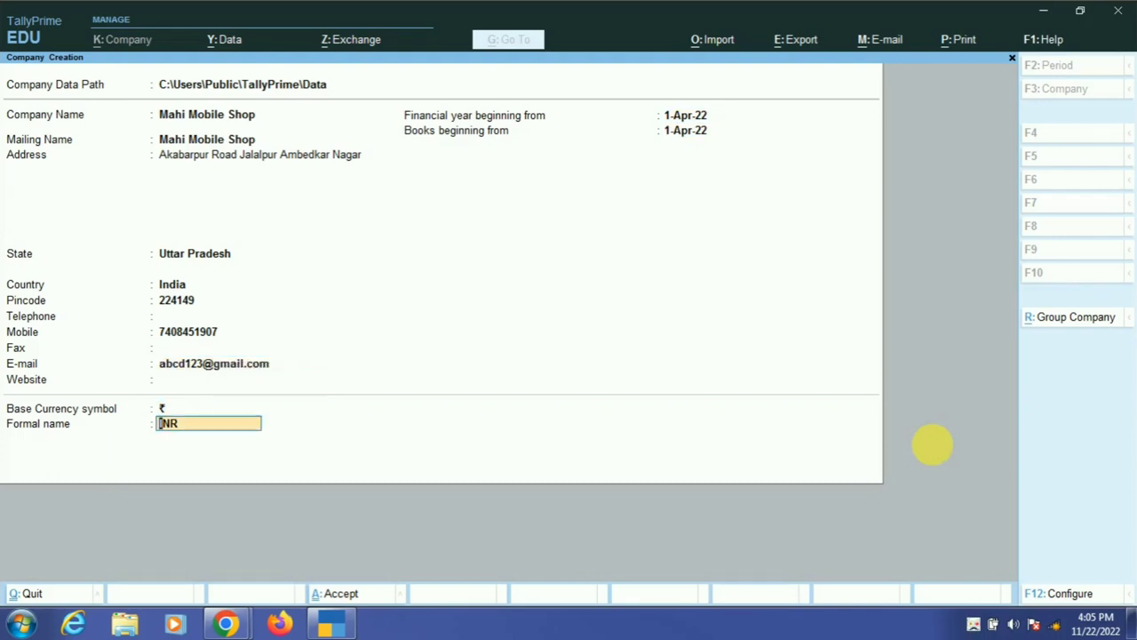
pyautogui.press('Return')
pyautogui.press('Return')
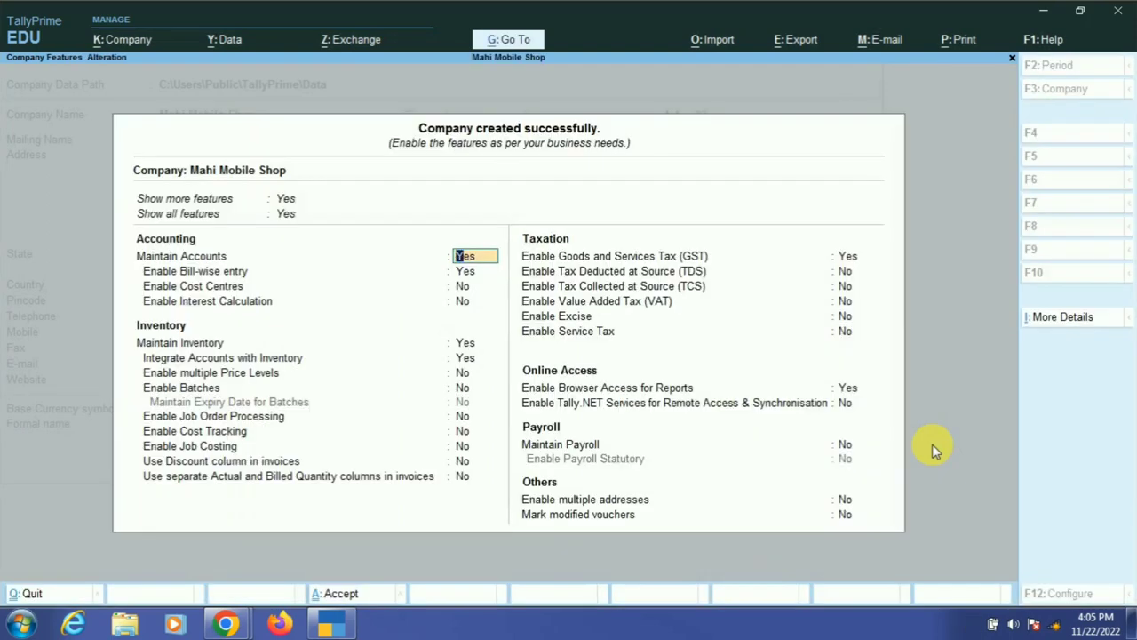
# - In company features set GST, TDS and TCS to No and Enable VAT to Yes
pyautogui.press('Return')
pyautogui.press('Return')
pyautogui.press('Return')
pyautogui.press('Return')
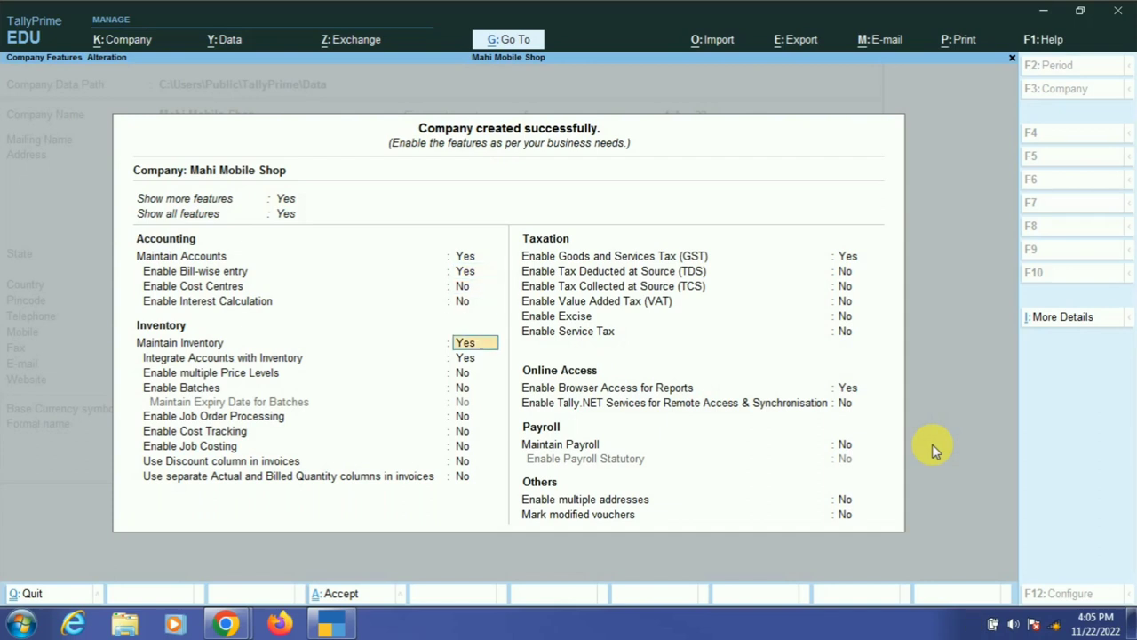
pyautogui.press('Return')
pyautogui.press('Return')
pyautogui.press('Return')
pyautogui.press('Return')
pyautogui.press('Return')
pyautogui.press('Return')
pyautogui.press('Return')
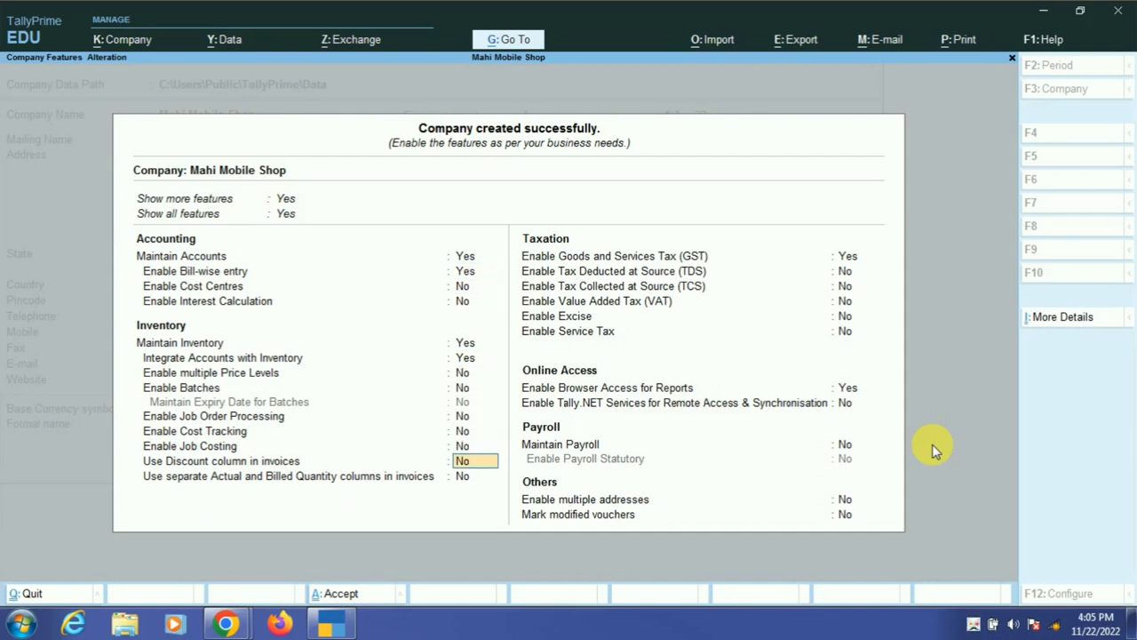
pyautogui.press('Return')
pyautogui.press('Return')
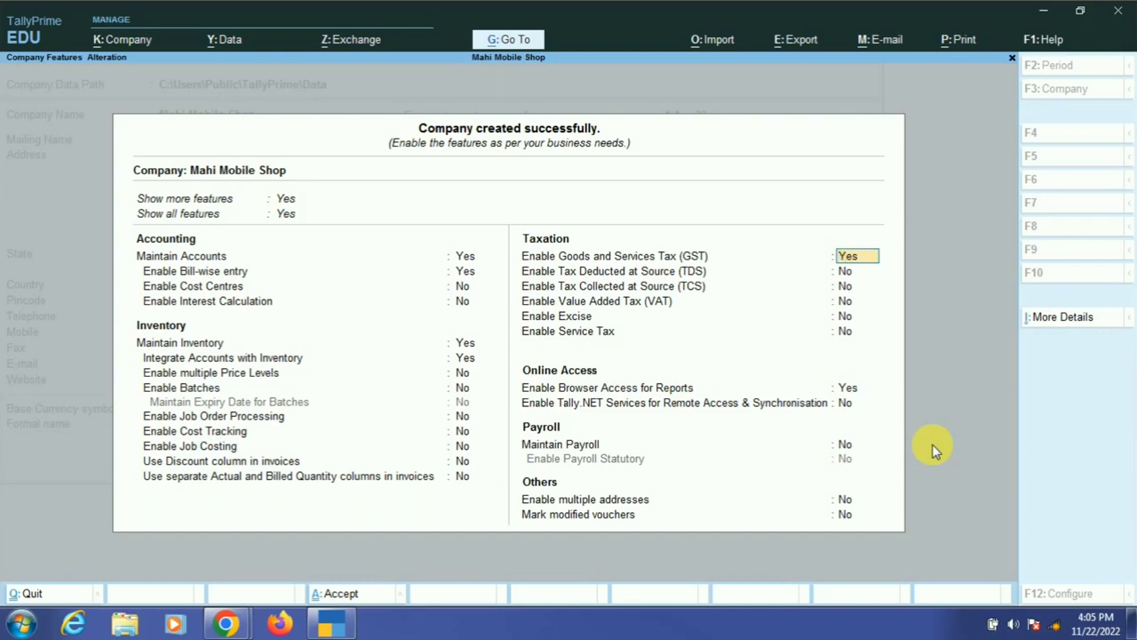
pyautogui.write('n')
pyautogui.press('Return')
pyautogui.write('n')
pyautogui.press('Return')
pyautogui.write('n')
pyautogui.press('Return')
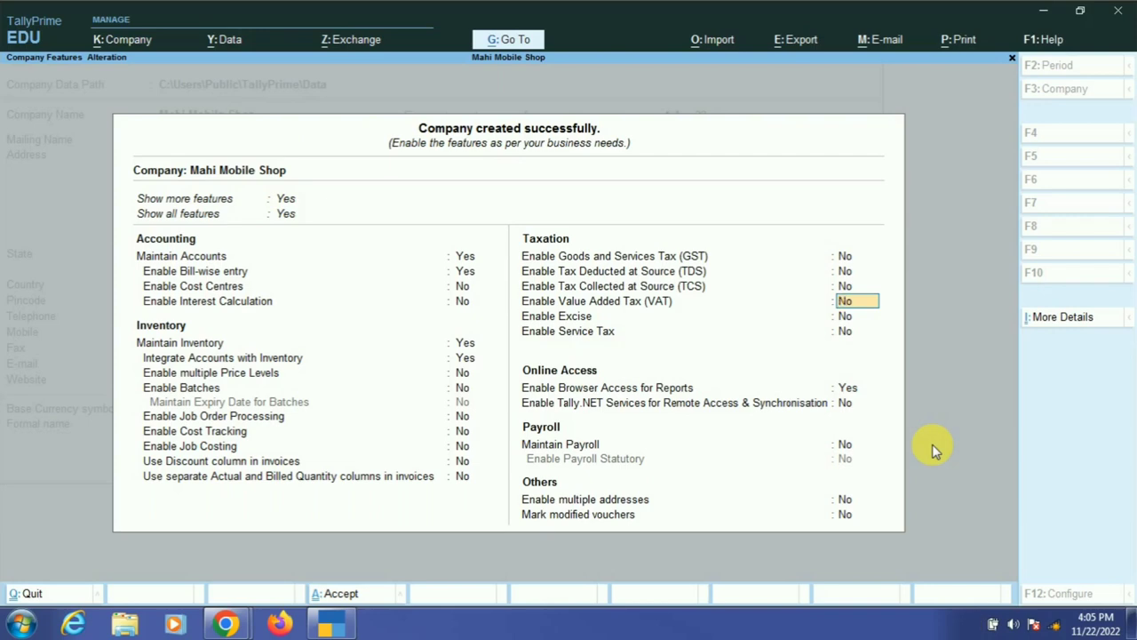
pyautogui.write('y')
pyautogui.press('Return')
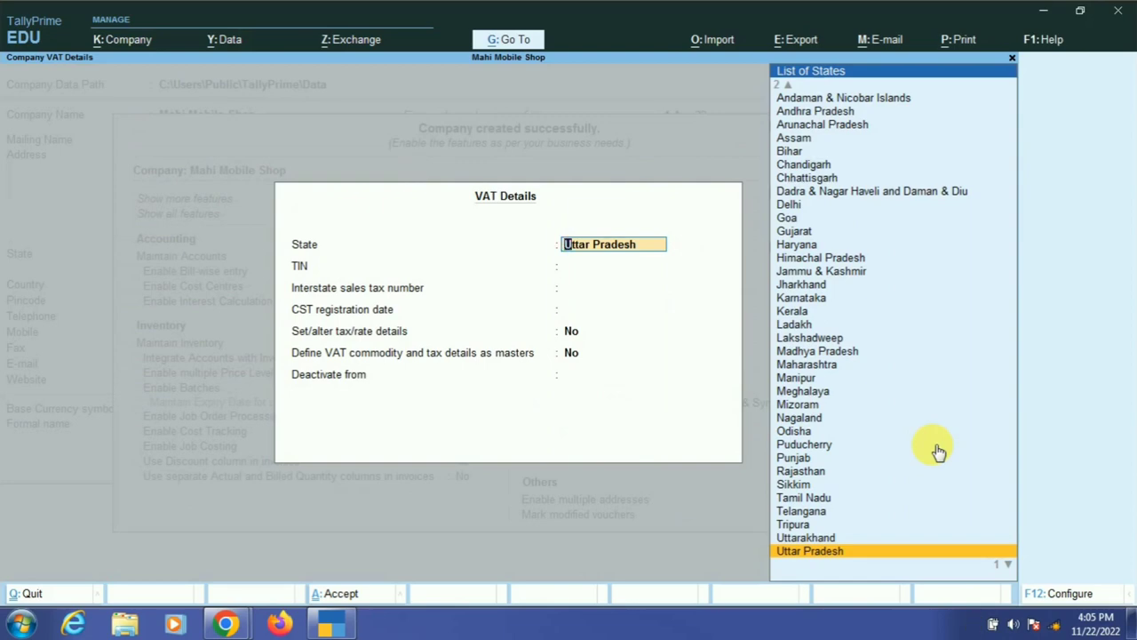
# - Accept Uttar Pradesh, leave TIN and interstate number blank, and set Define VAT commodity to Yes
pyautogui.press('Return')
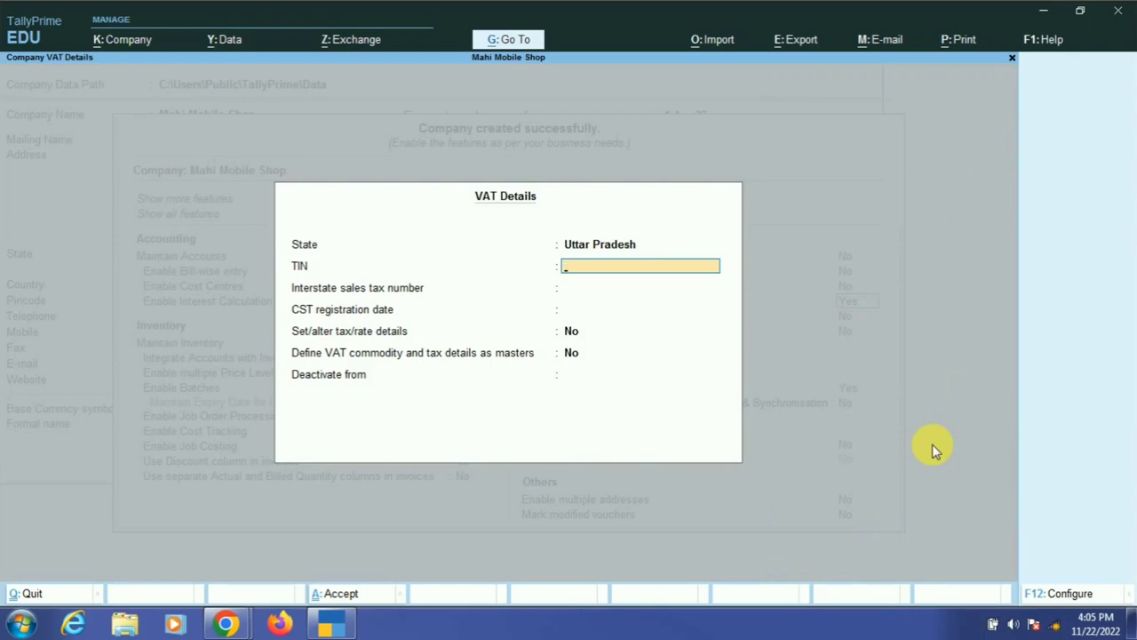
pyautogui.press('Return')
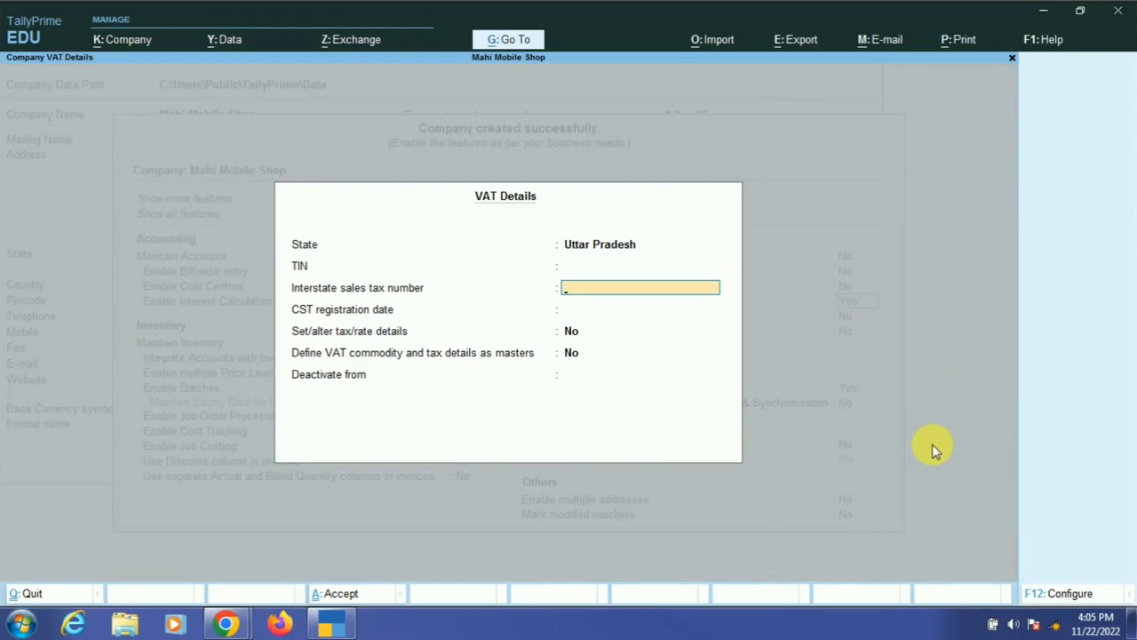
pyautogui.press('Return')
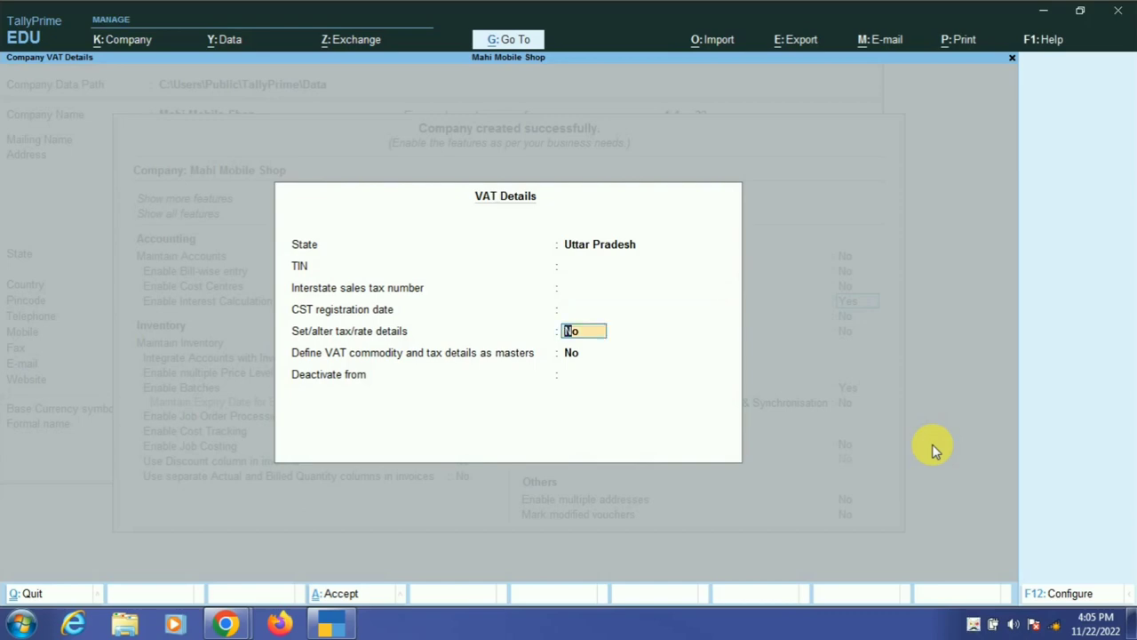
pyautogui.press('Return')
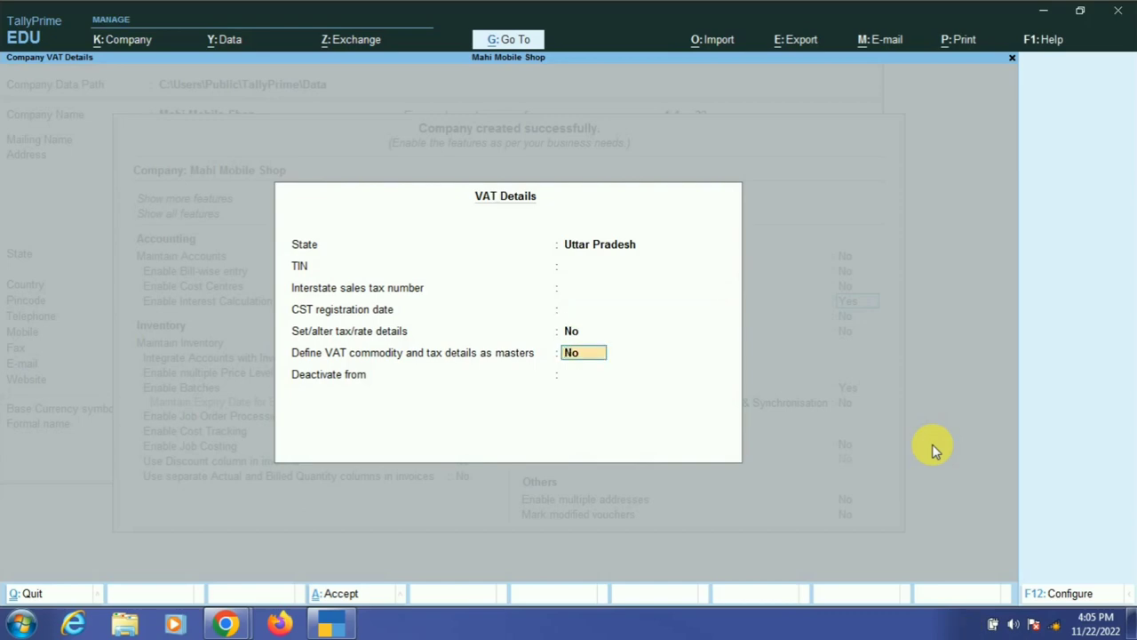
pyautogui.write('y')
pyautogui.press('Return')
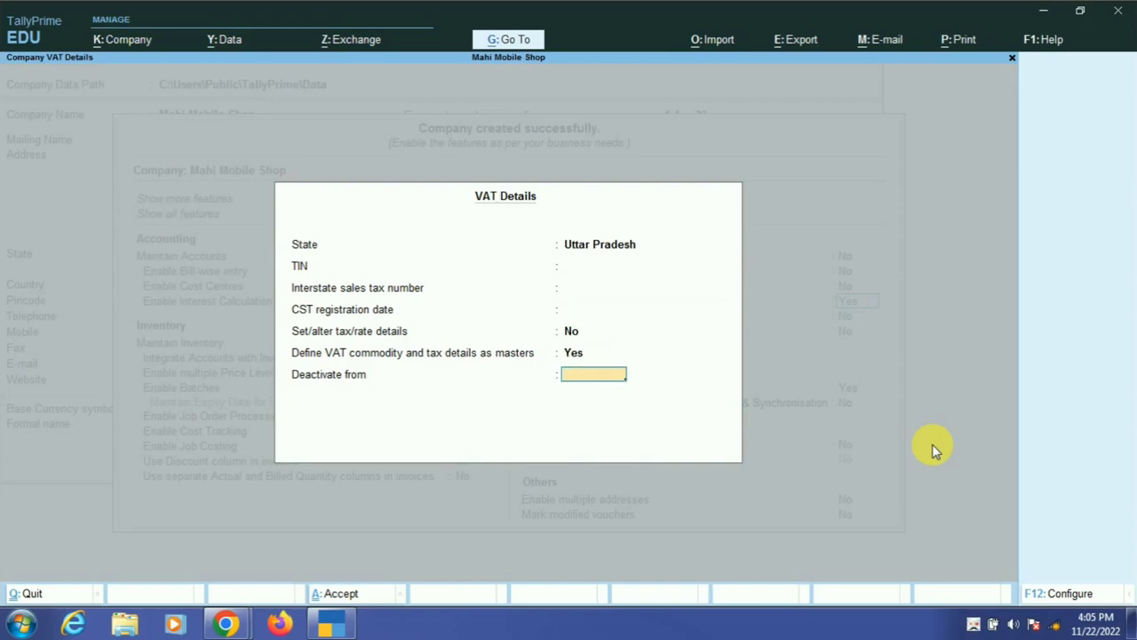
pyautogui.press('Return')
pyautogui.press('Return')
pyautogui.press('Return')
pyautogui.press('Return')
pyautogui.press('Return')
pyautogui.press('Return')
pyautogui.press('Return')
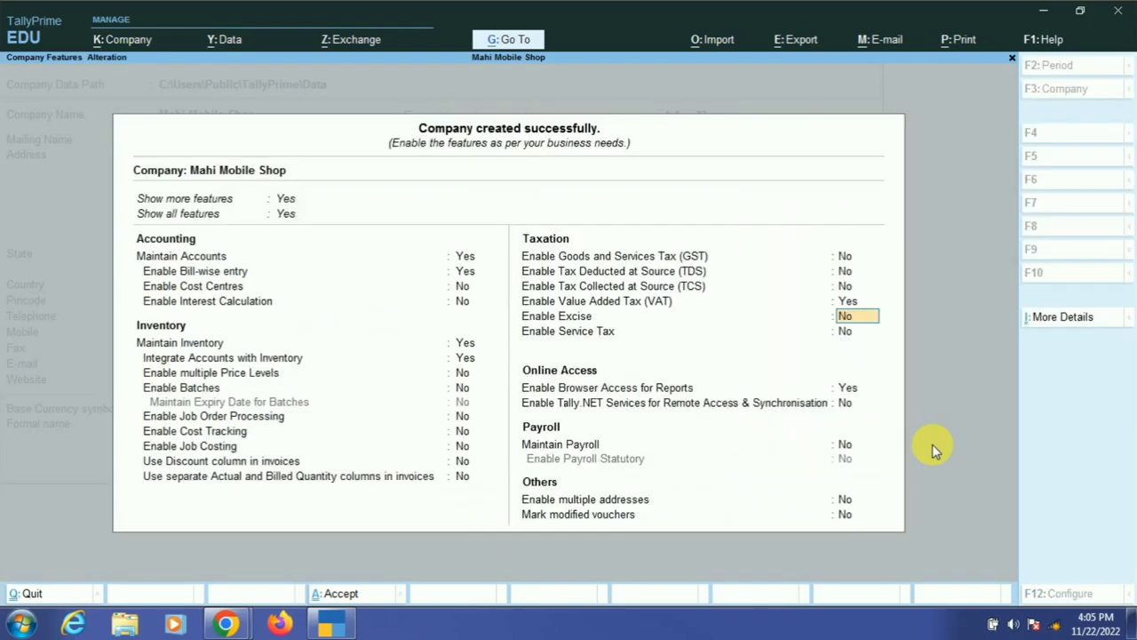
# - Accept the company features and return to the Gateway of Tally for Mahi Mobile Shop
pyautogui.press('Return')
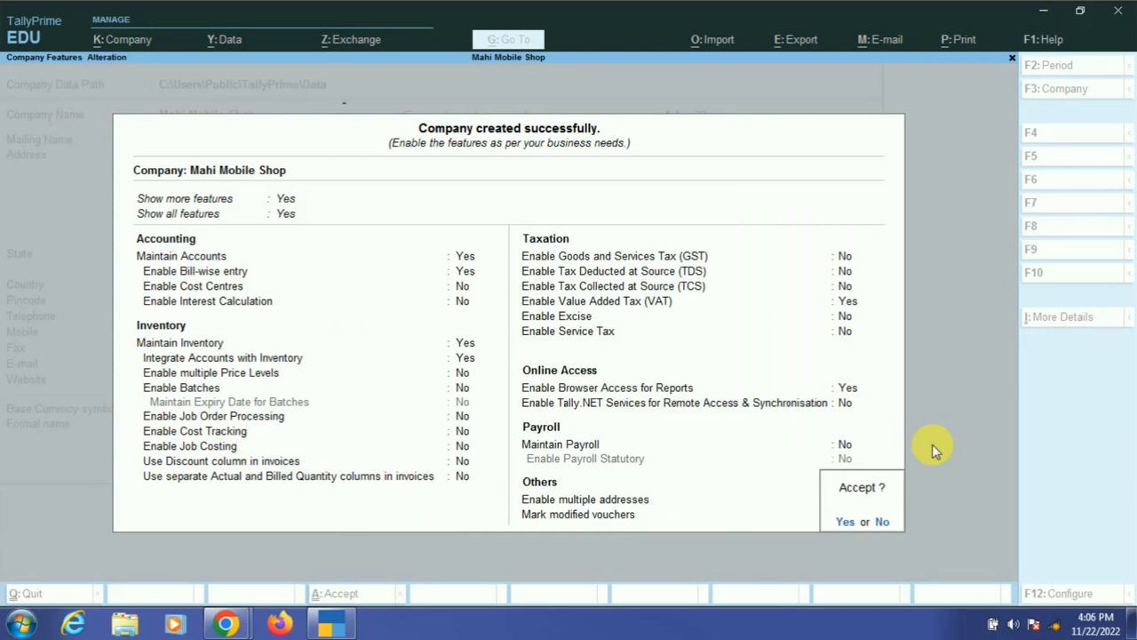
pyautogui.press('Return')
pyautogui.press('c')
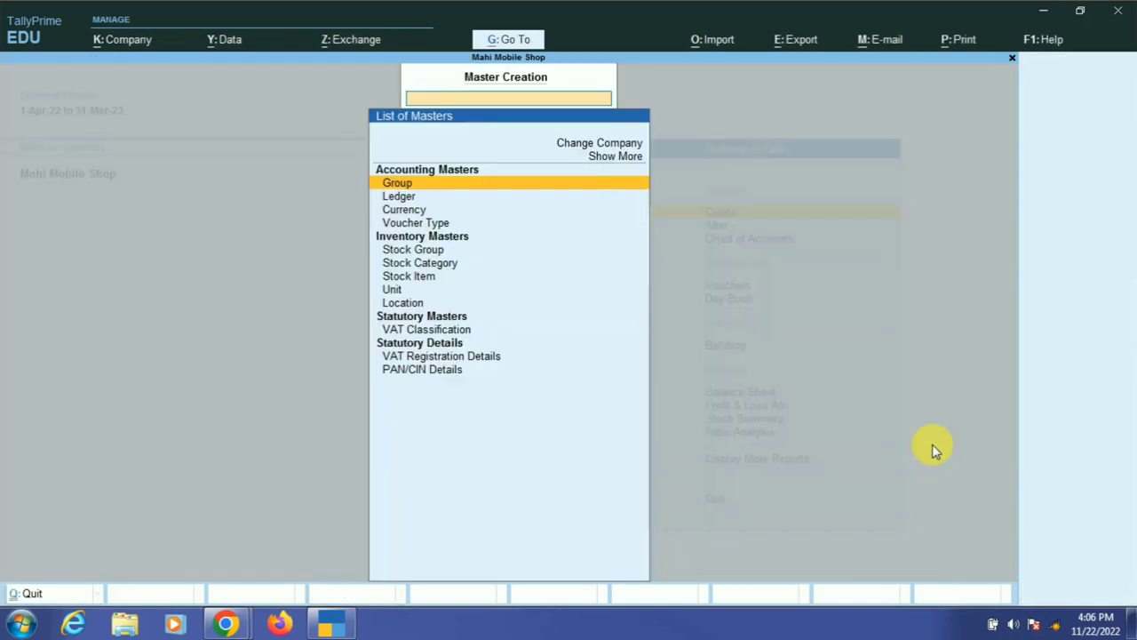
pyautogui.press('Escape')
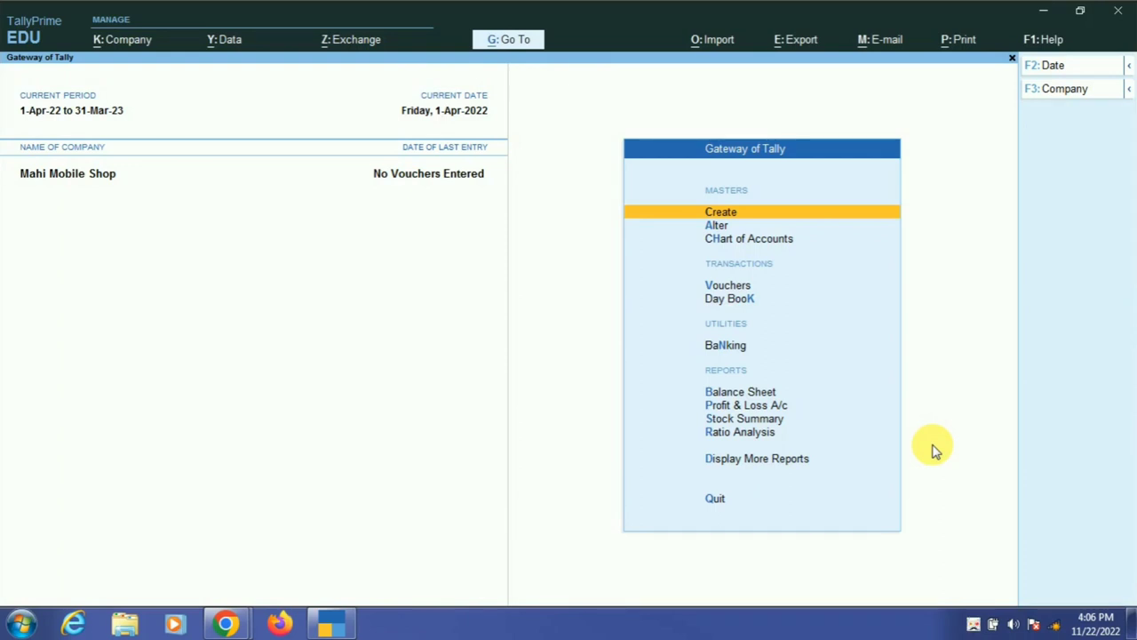
# - Create a ledger named Purchase under Purchase Accounts, leaving VAT and bank details unset
pyautogui.press('Return')
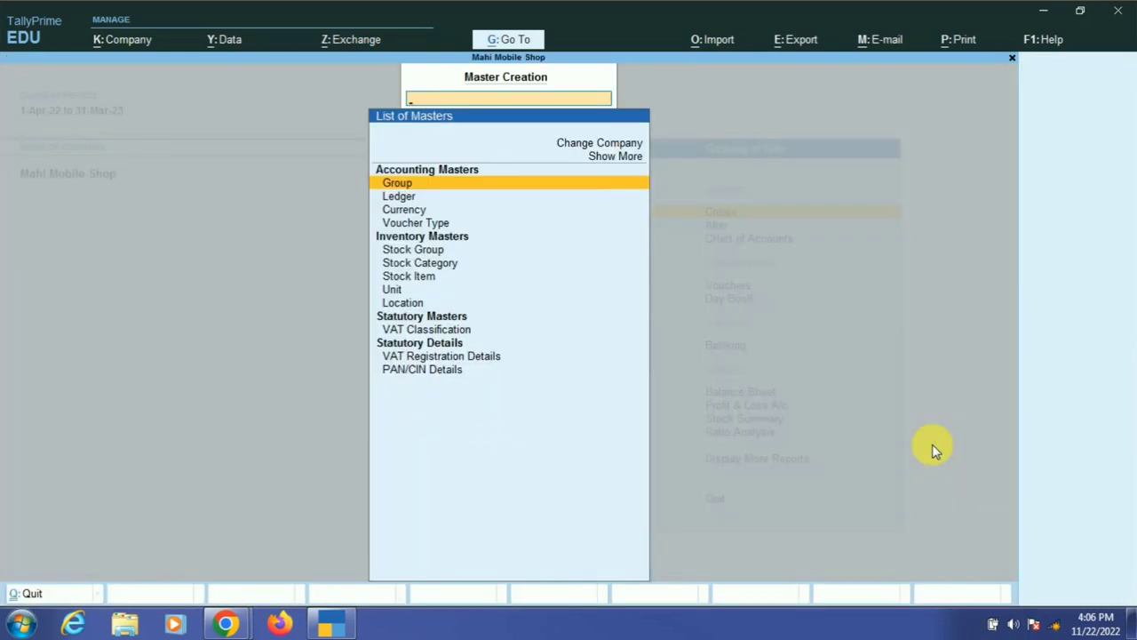
pyautogui.press('Down')
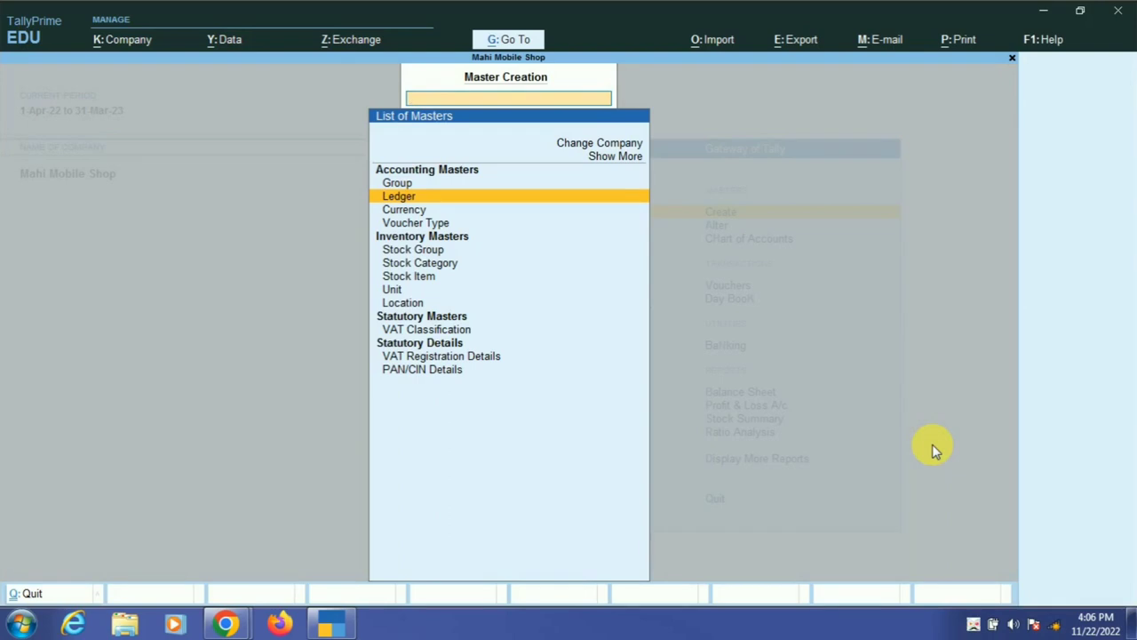
pyautogui.press('Return')
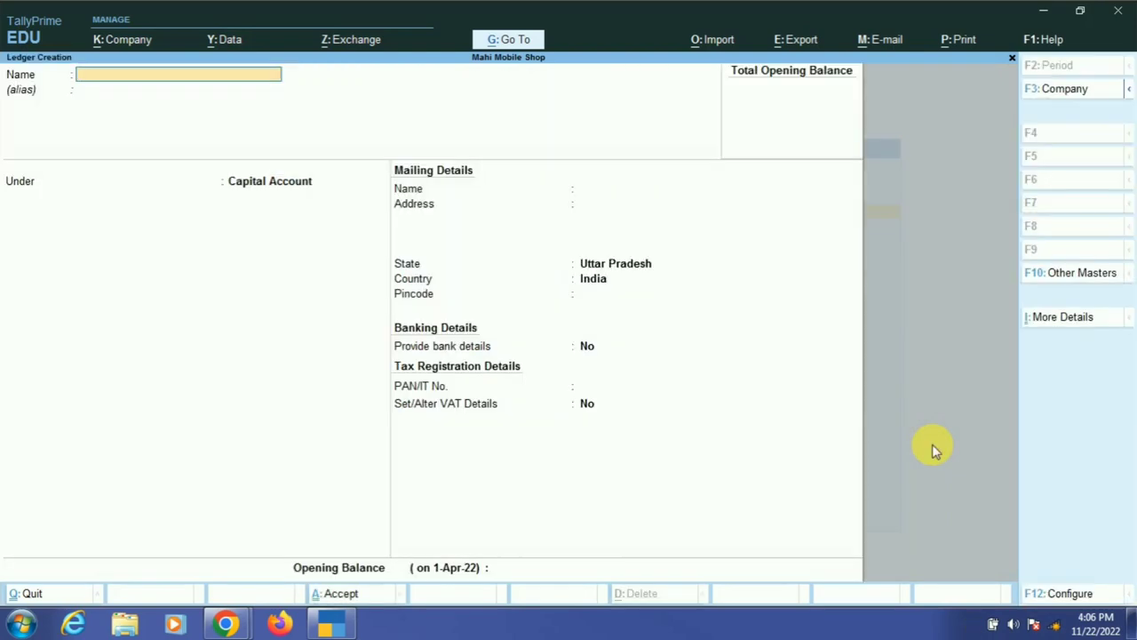
pyautogui.write('Purchase')
pyautogui.press('Return')
pyautogui.press('Return')
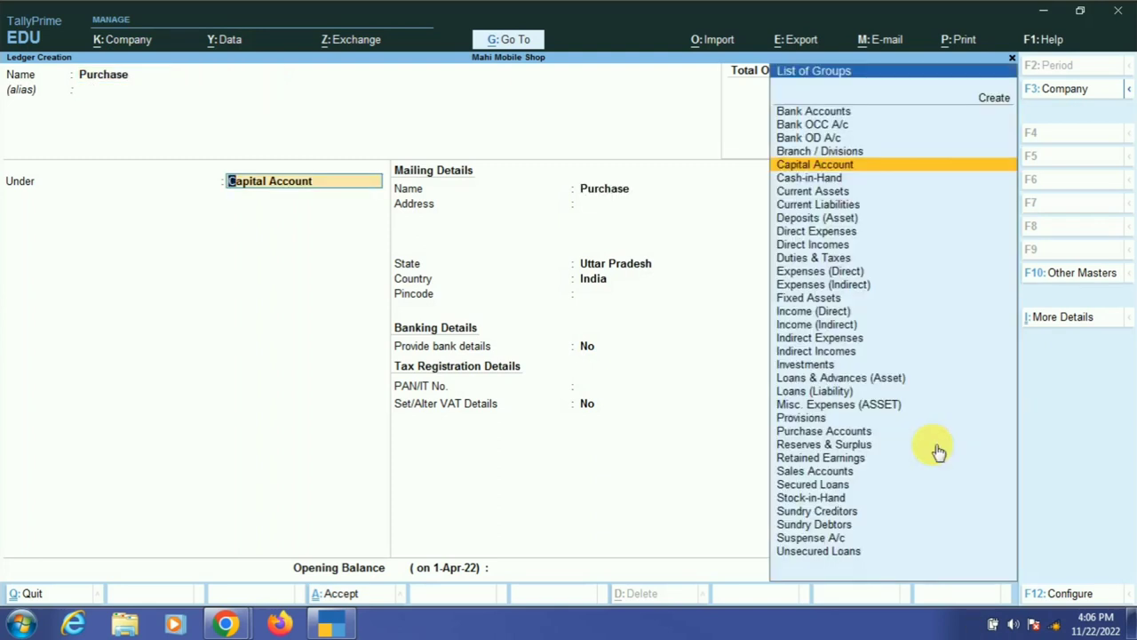
pyautogui.write('Pu')
pyautogui.press('Return')
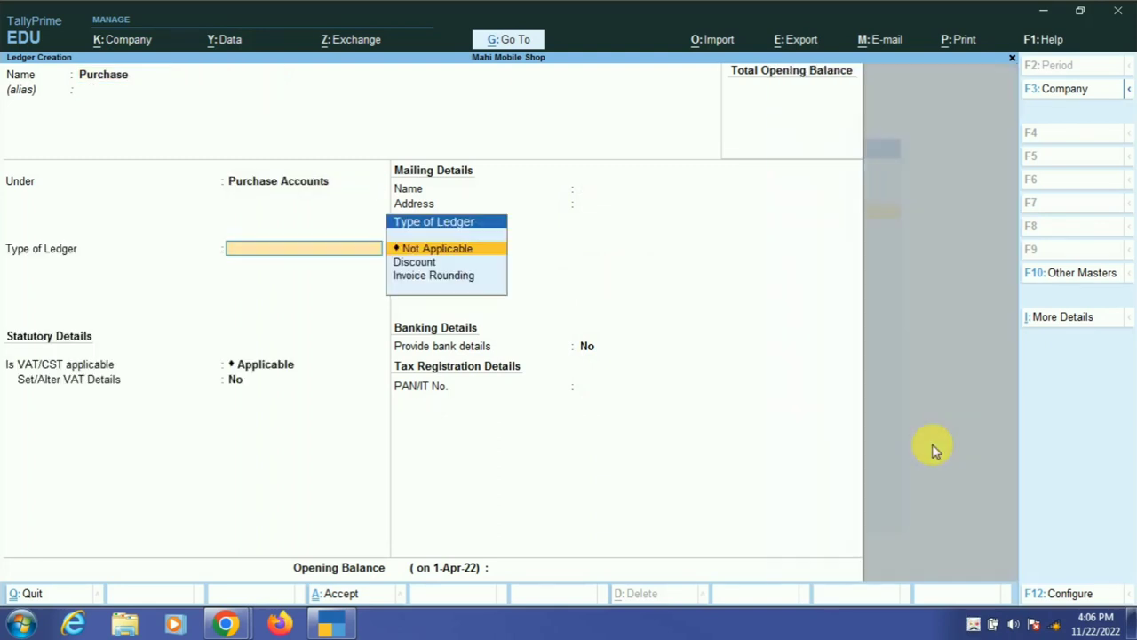
pyautogui.press('Return')
pyautogui.press('Return')
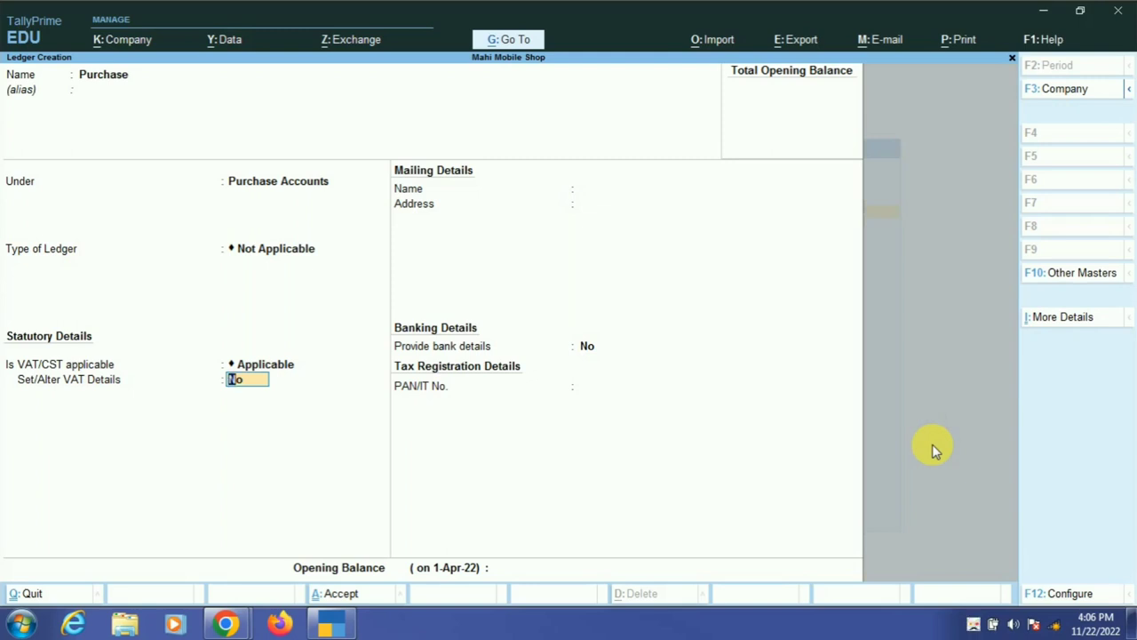
pyautogui.press('Return')
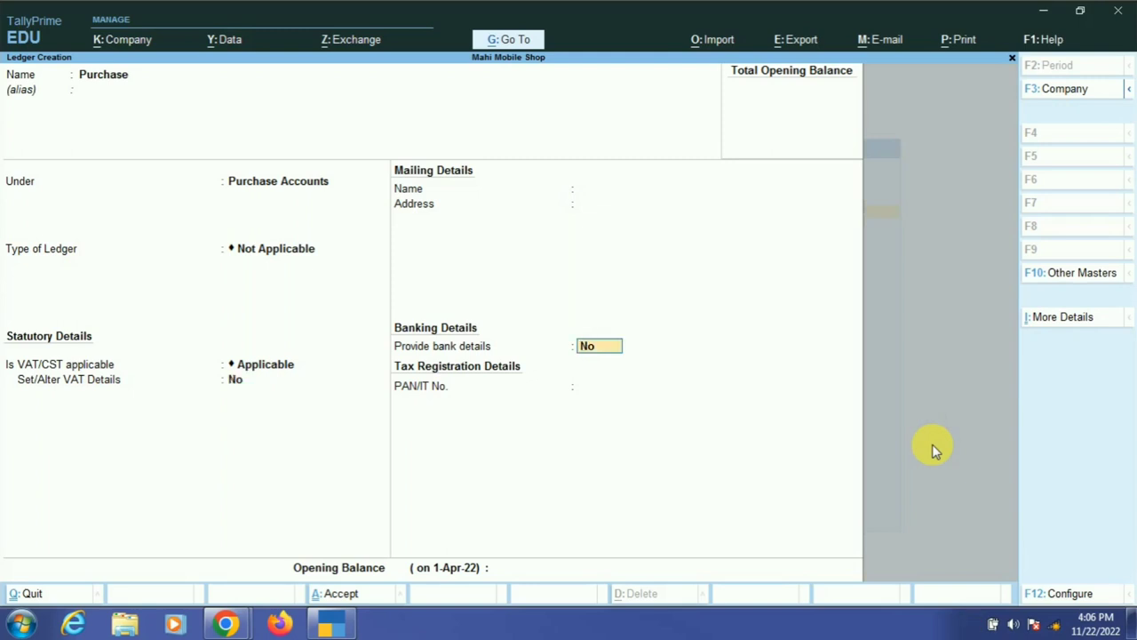
pyautogui.press('Return')
pyautogui.press('Return')
pyautogui.press('Return')
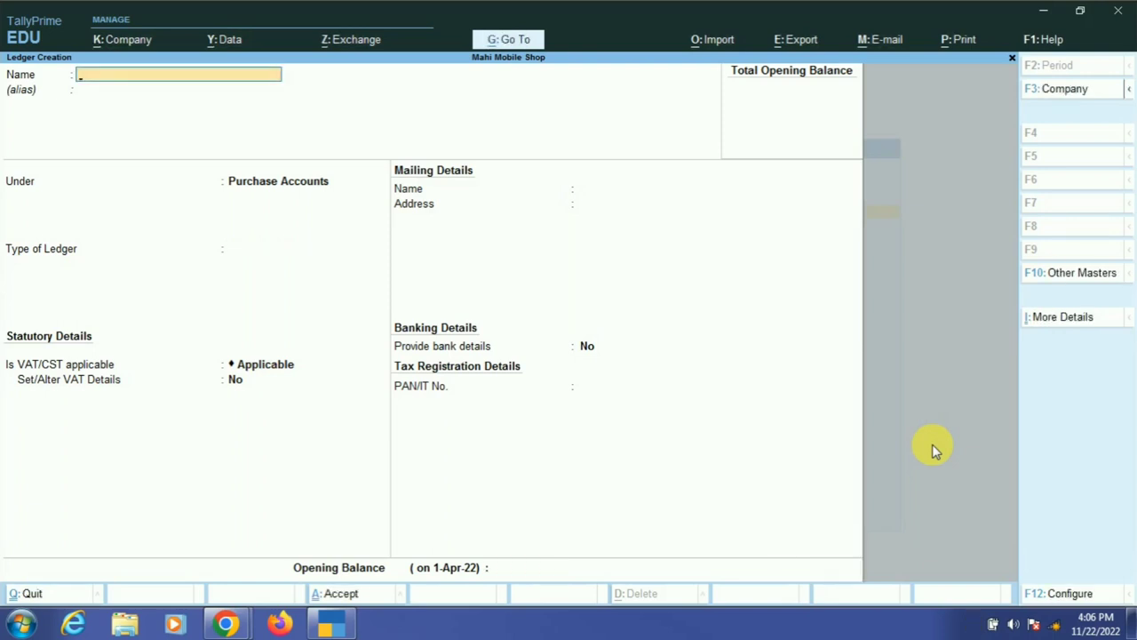
pyautogui.write('Sales')
# - Create a ledger named Sales under Sales Accounts with ledger type Not Applicable
pyautogui.press('Return')
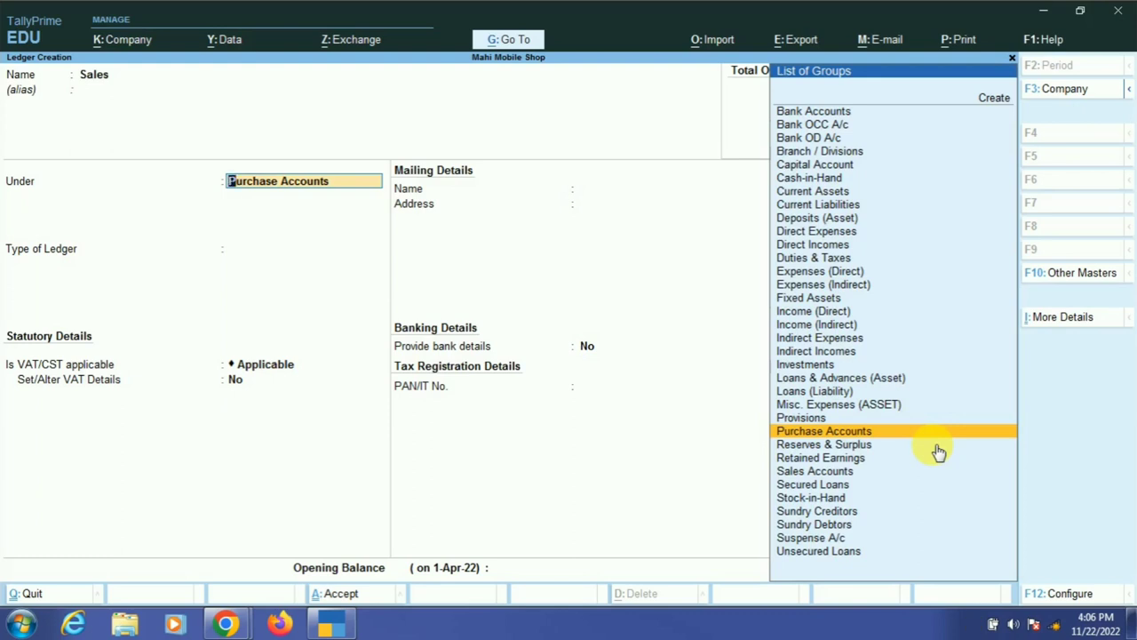
pyautogui.write('Sa')
pyautogui.press('Return')
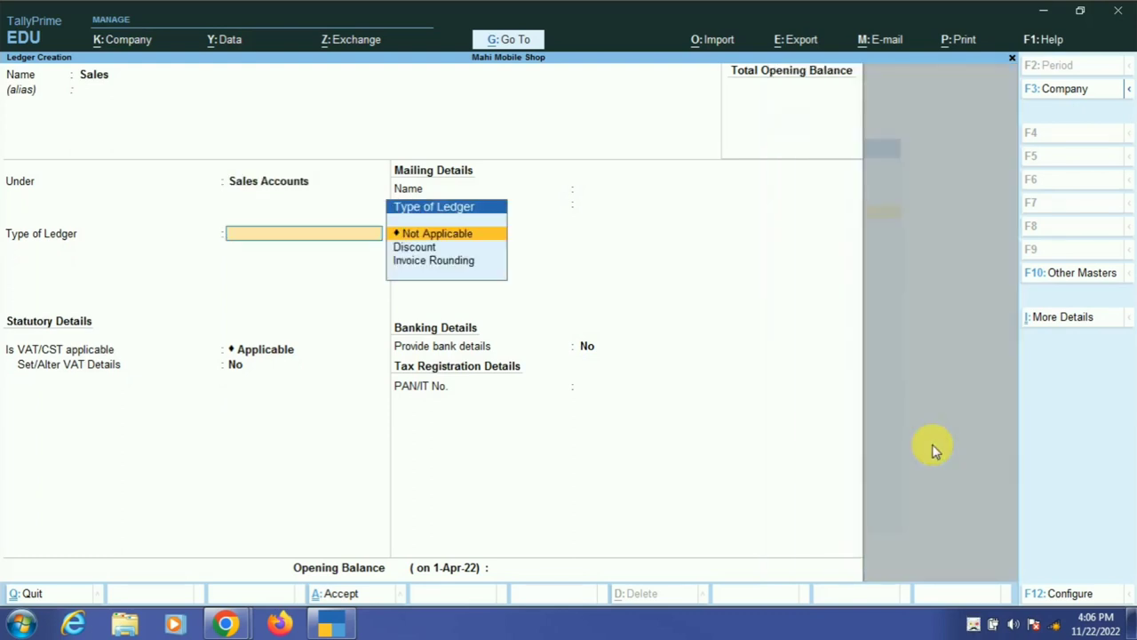
pyautogui.press('Return')
pyautogui.press('Return')
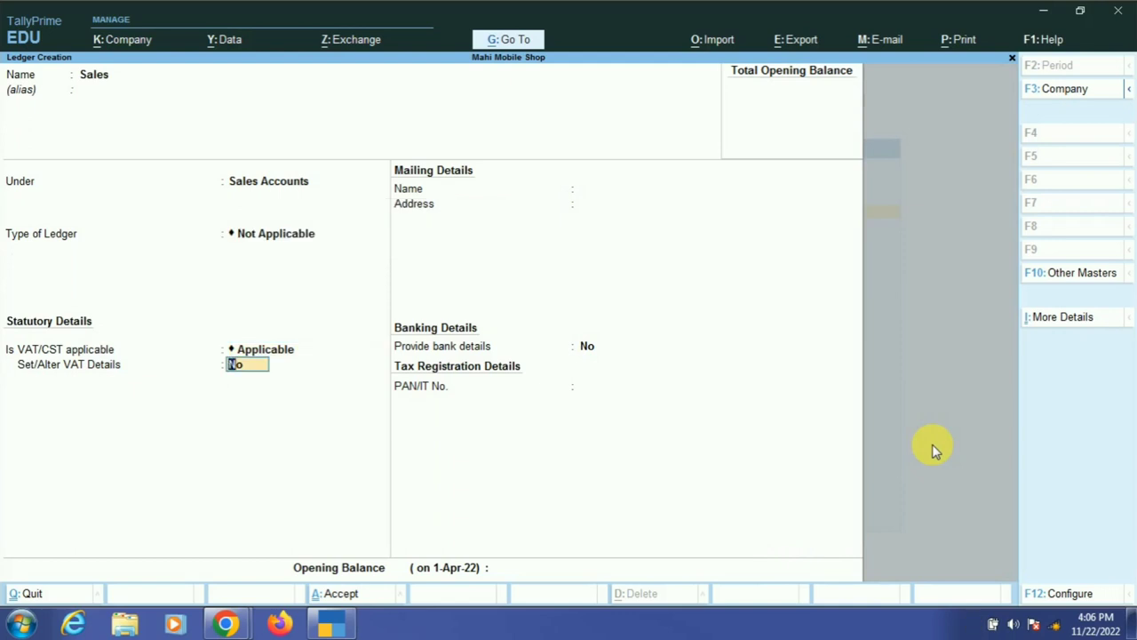
pyautogui.press('Return')
pyautogui.press('Return')
pyautogui.press('Return')
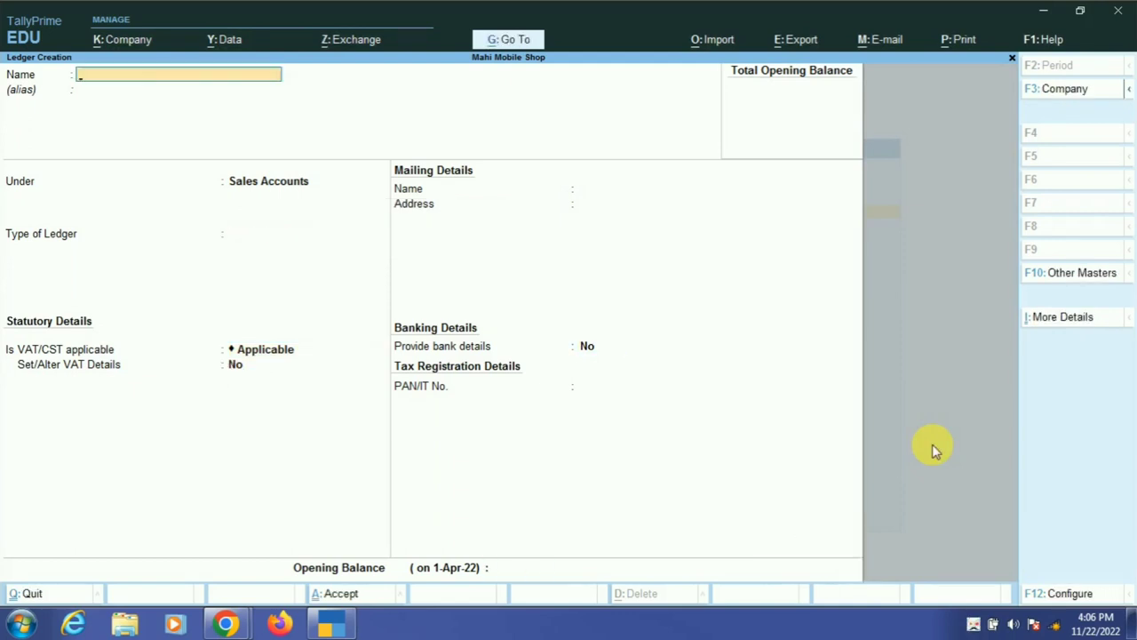
# - Quit the blank ledger form and start a fresh ledger creation form
pyautogui.press('Escape')
pyautogui.press('Return')
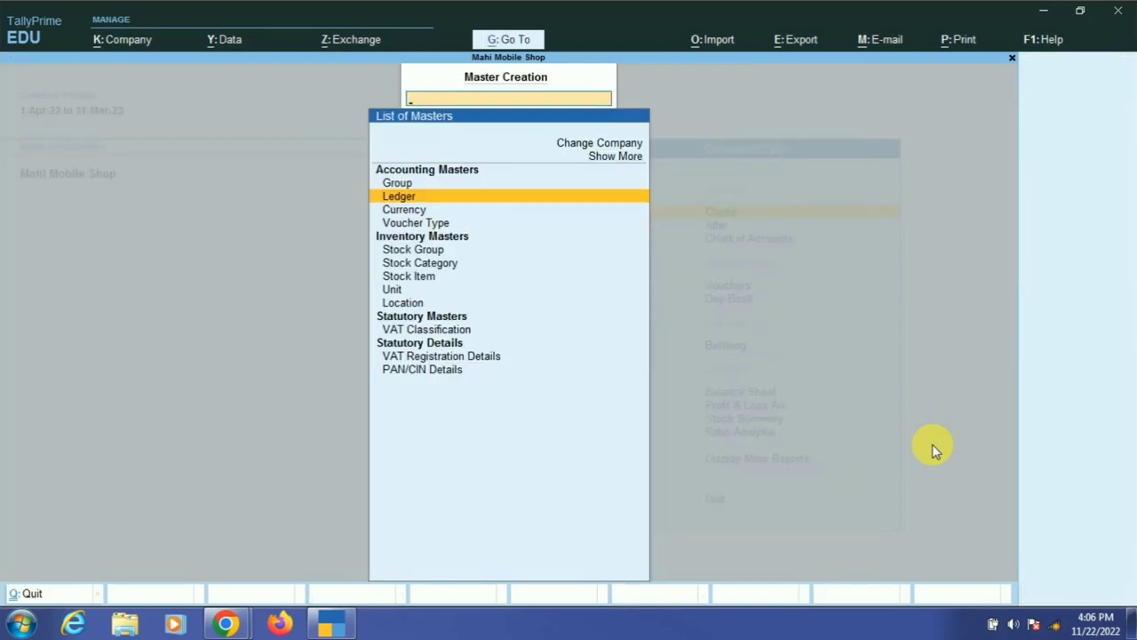
pyautogui.press('Return')
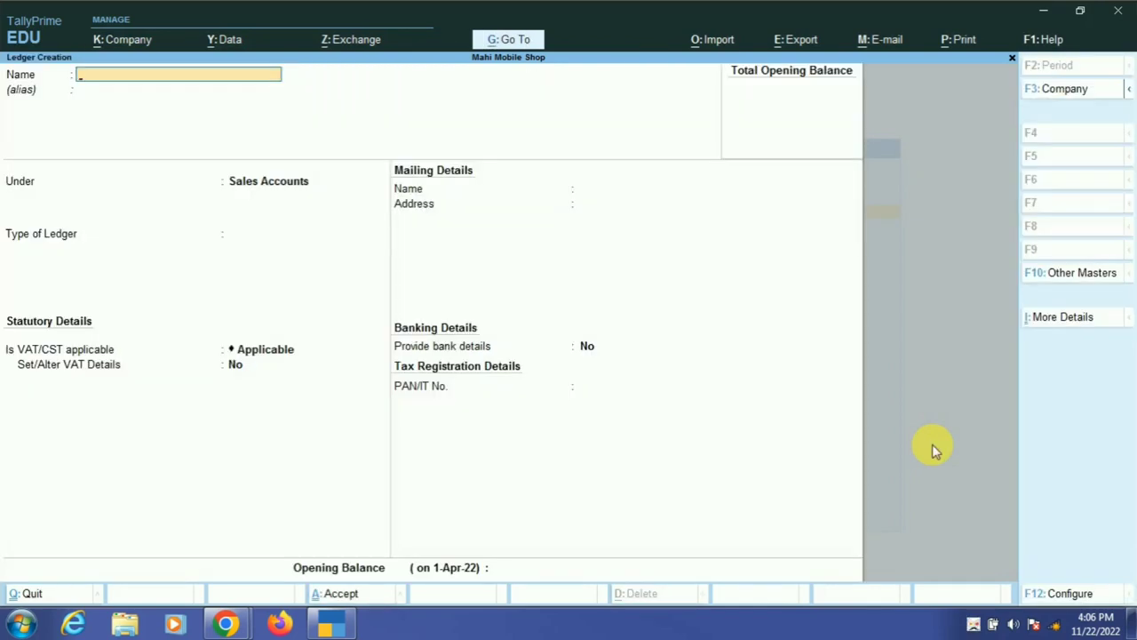
# - Create the Vat Tax ledger under Duties & Taxes with VAT duty type at 0 %
pyautogui.write('Vat Tax')
pyautogui.press('Return')
pyautogui.press('Return')
pyautogui.press('BackSpace')
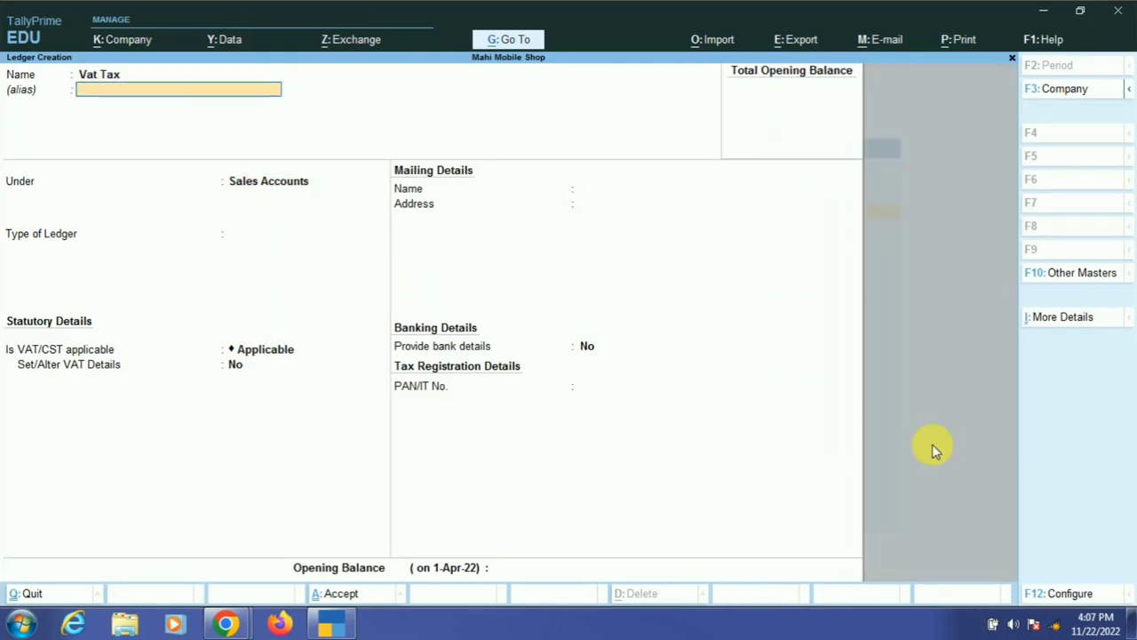
pyautogui.press('BackSpace')
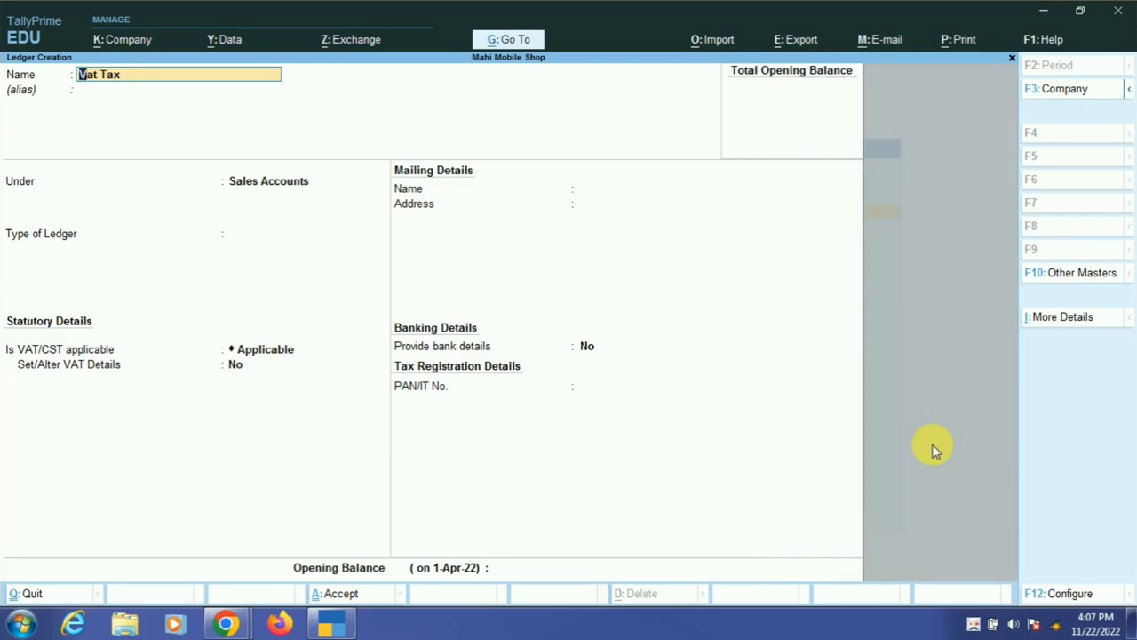
pyautogui.press('Return')
pyautogui.press('Return')
pyautogui.write('D')
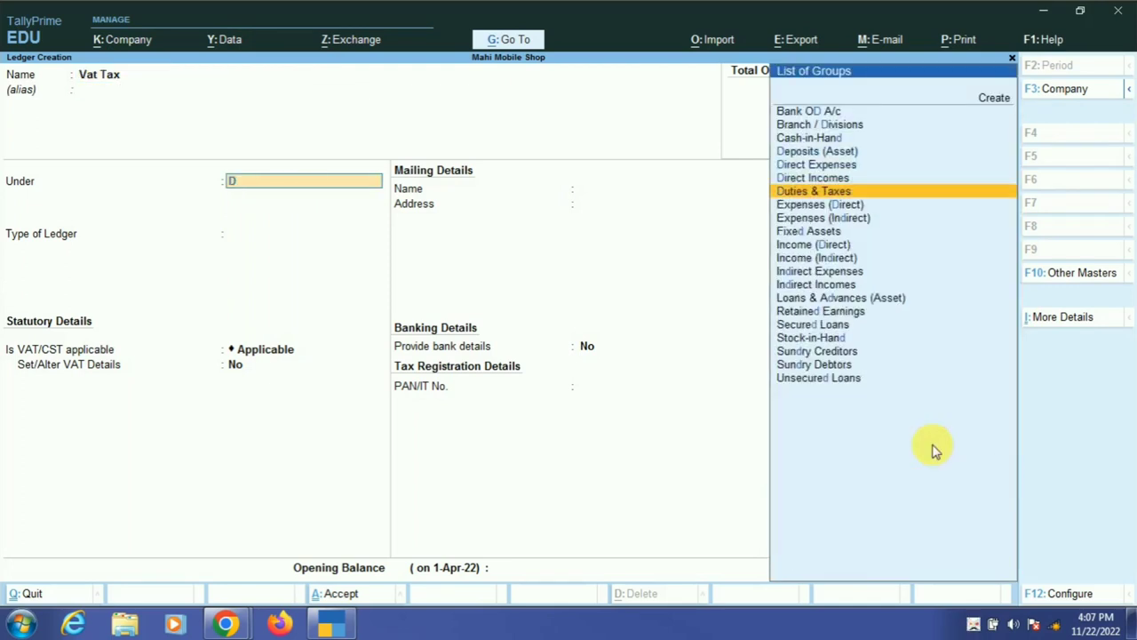
pyautogui.press('Return')
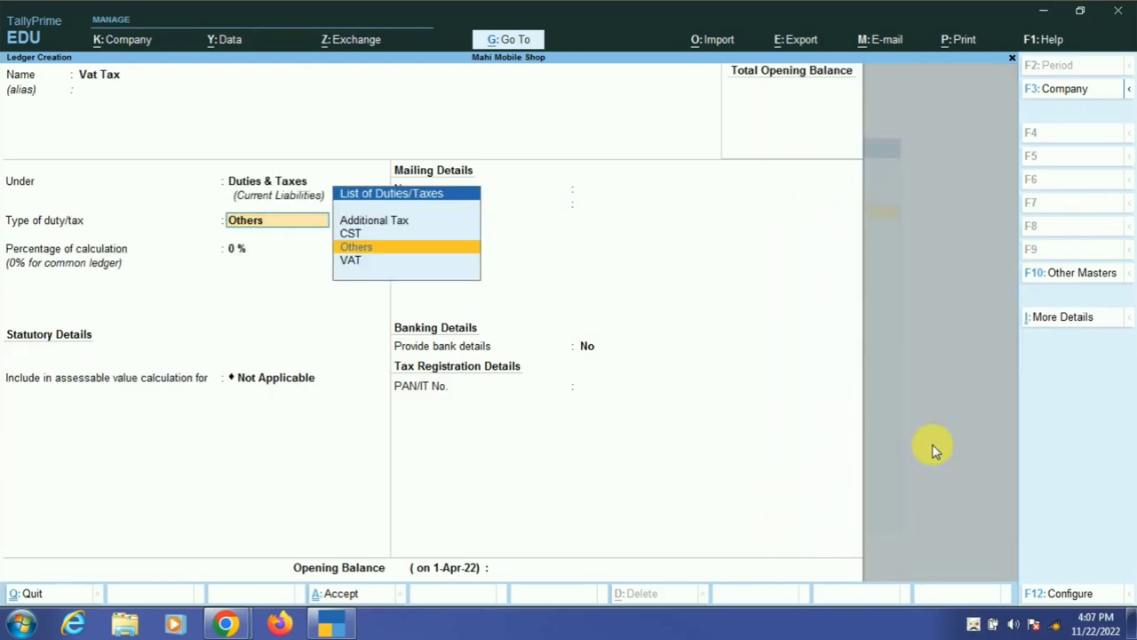
pyautogui.press('Down')
pyautogui.press('Return')
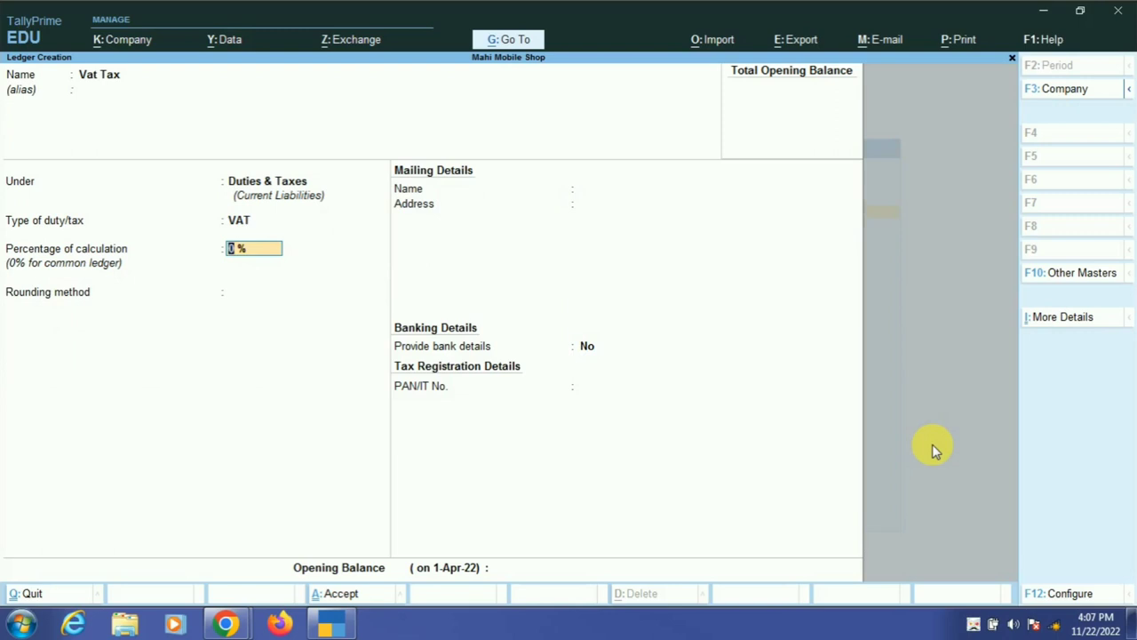
pyautogui.press('Return')
pyautogui.press('Return')
pyautogui.press('Return')
pyautogui.press('Return')
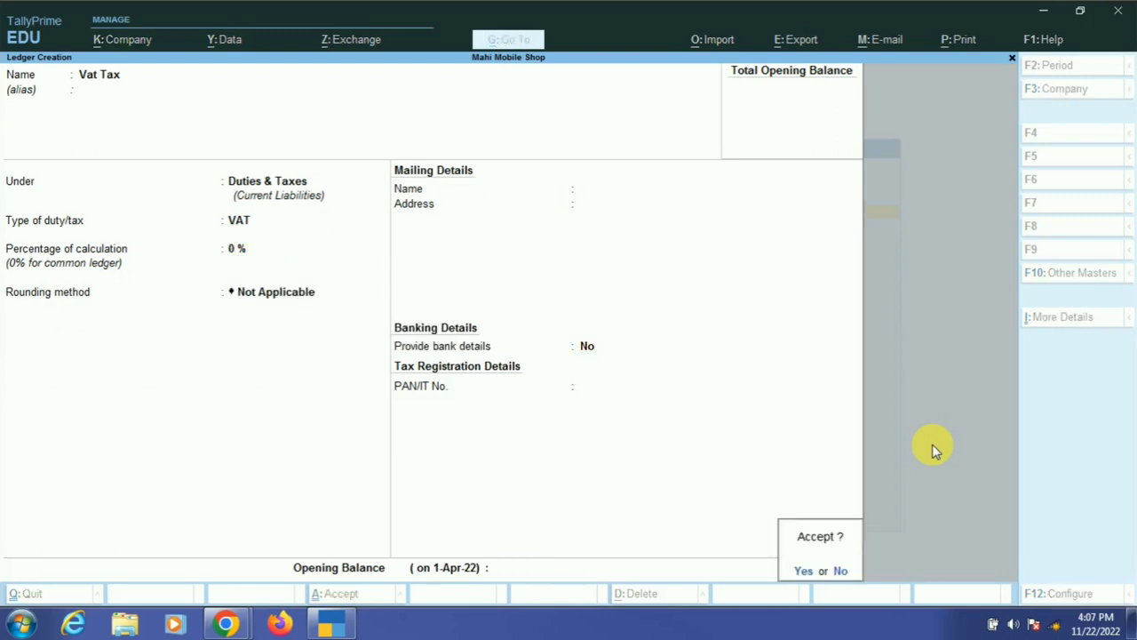
pyautogui.press('Return')
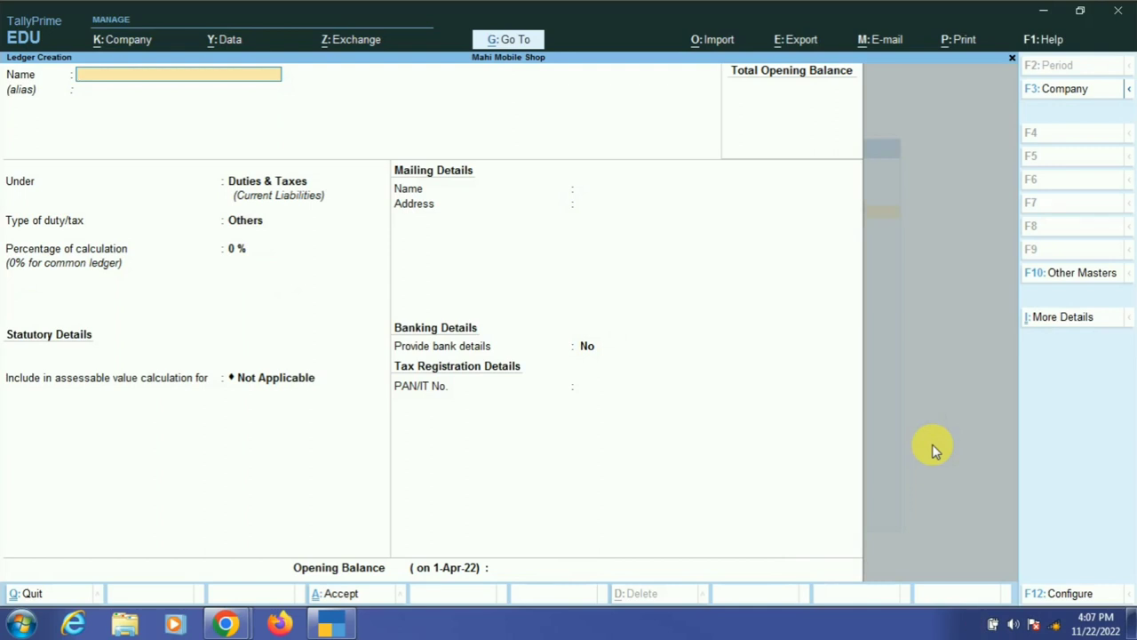
pyautogui.press('Escape')
pyautogui.press('Return')
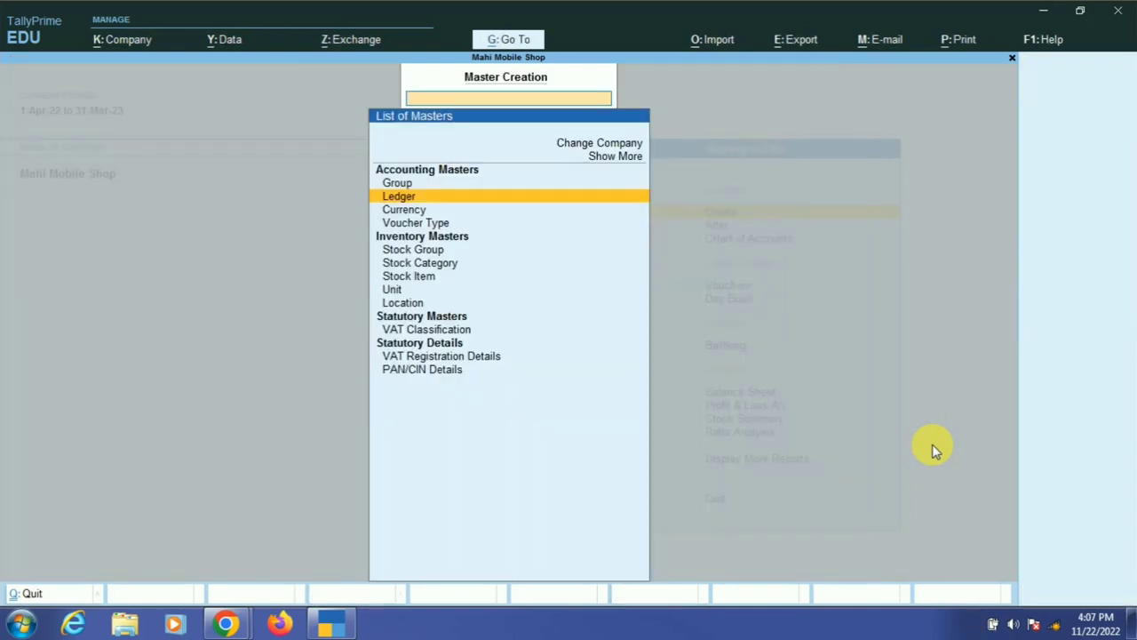
# - Return to the Gateway of Tally and reopen the list of masters to create
pyautogui.press('Escape')
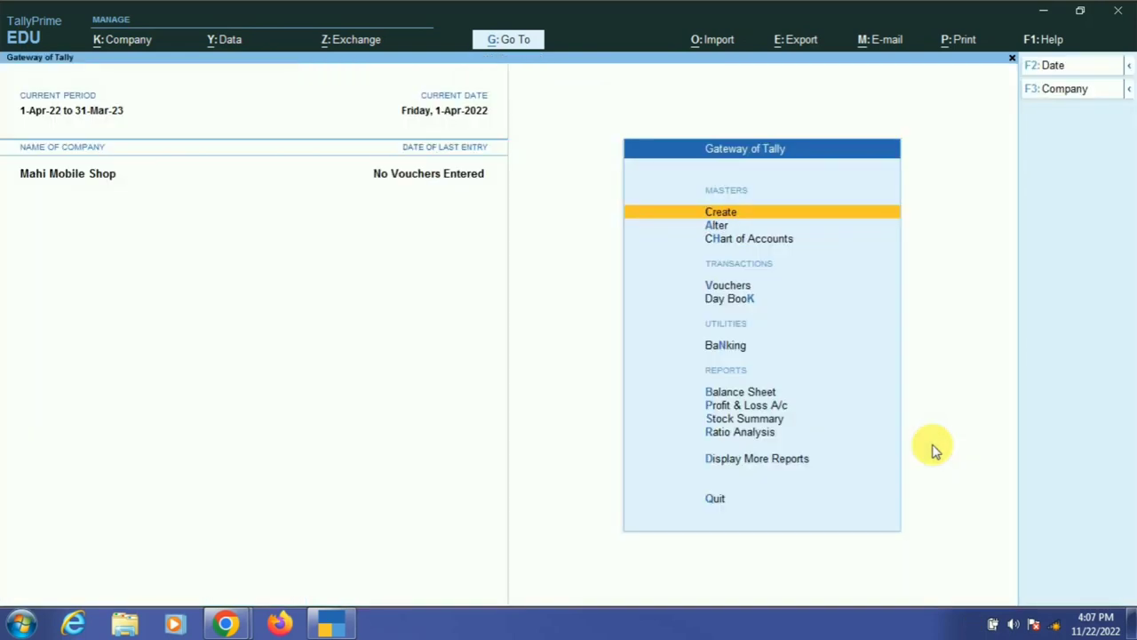
pyautogui.press('Escape')
pyautogui.press('Escape')
pyautogui.press('Down')
pyautogui.press('Down')
pyautogui.press('Up')
pyautogui.press('Up')
pyautogui.press('Return')
# - Create a stock group named Mobile under Primary and save it
pyautogui.press('Down')
pyautogui.press('Down')
pyautogui.press('Down')
pyautogui.press('Down')
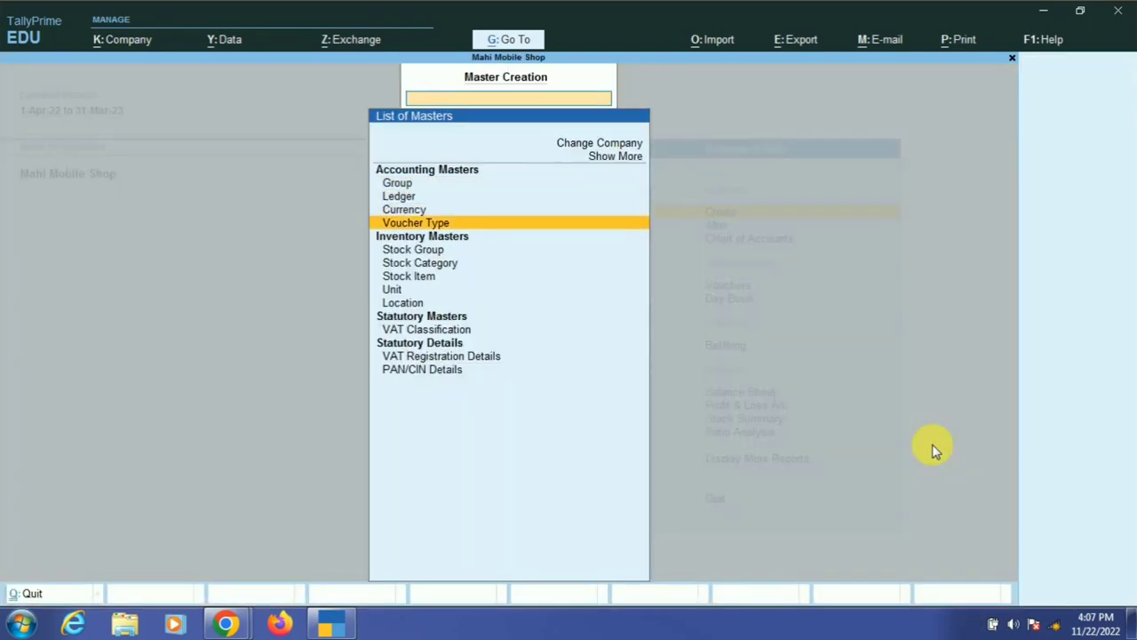
pyautogui.press('Down')
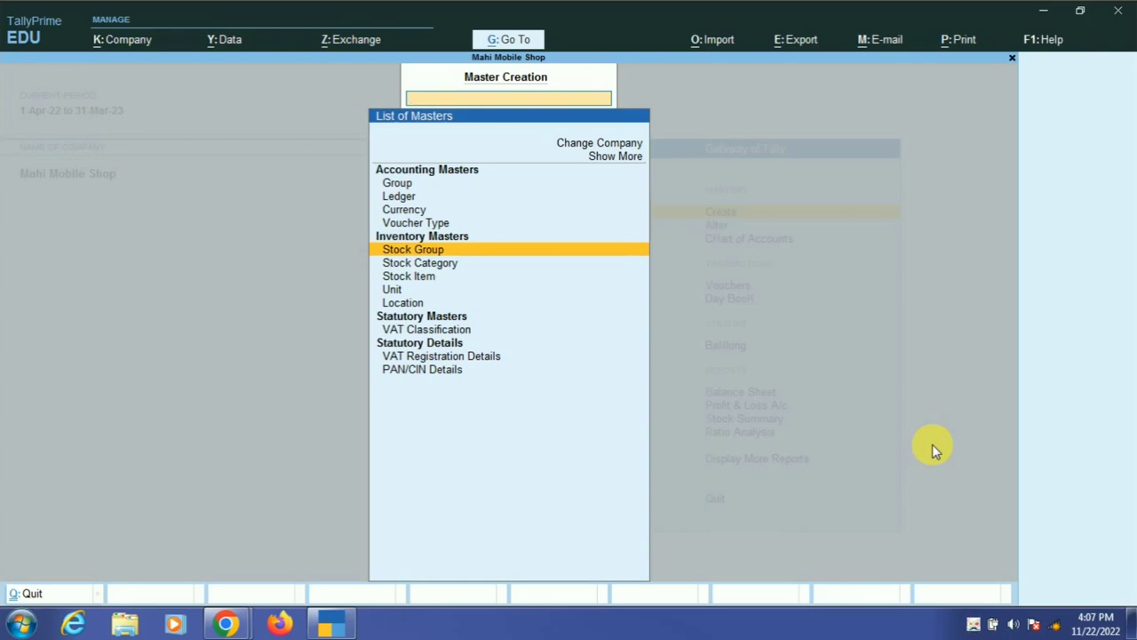
pyautogui.press('Return')
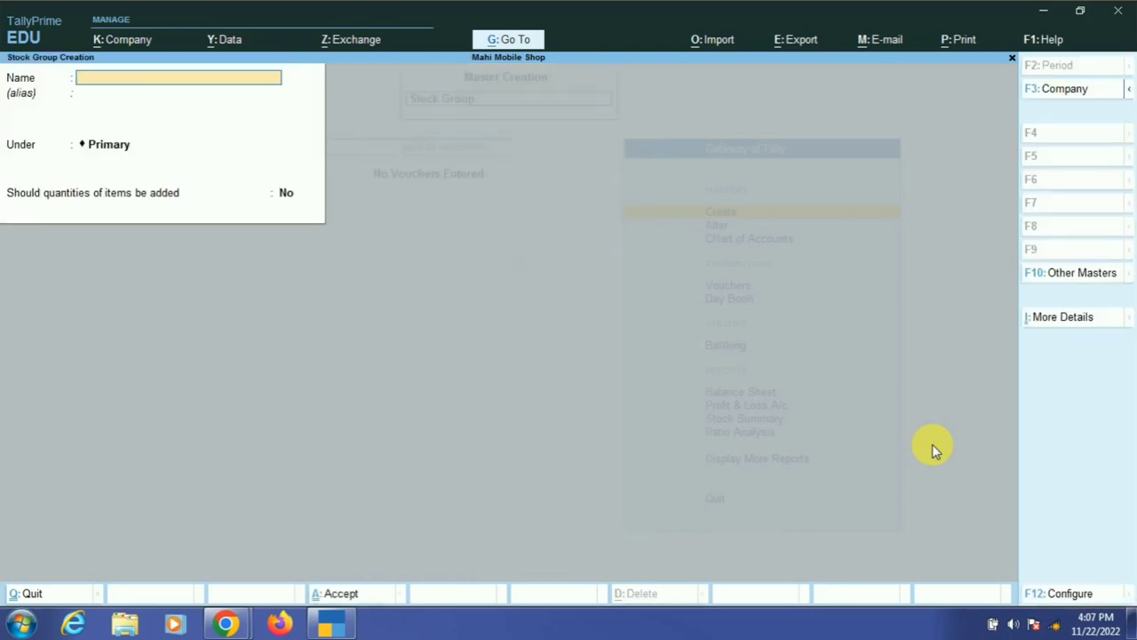
pyautogui.write('Mobile')
pyautogui.press('Return')
pyautogui.press('Return')
pyautogui.press('Return')
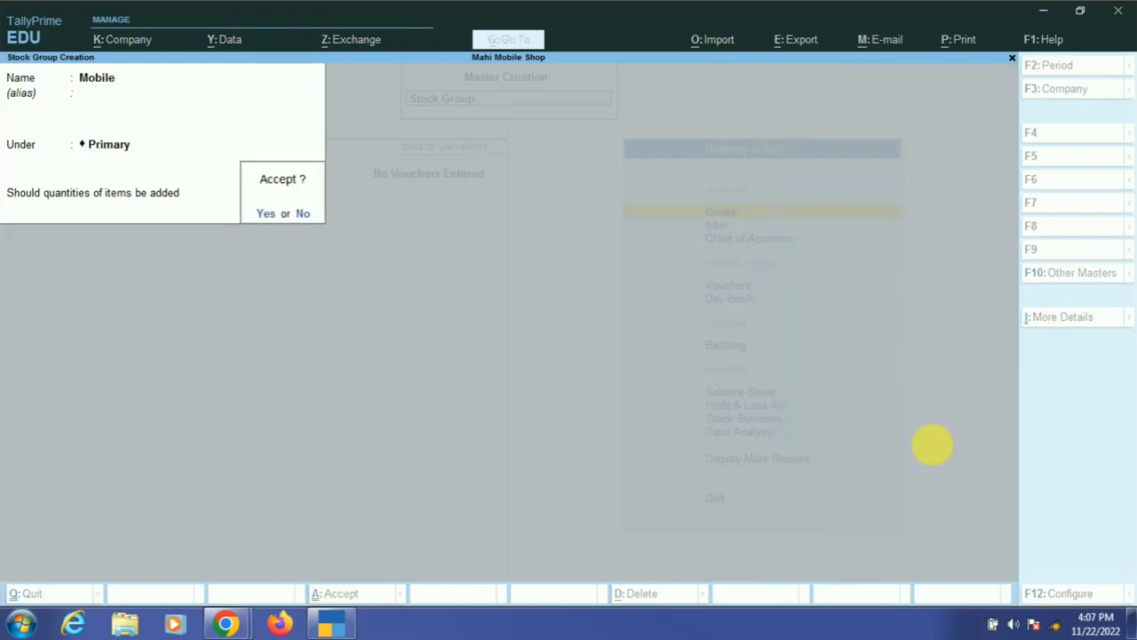
pyautogui.press('Return')
pyautogui.press('Escape')
pyautogui.press('Return')
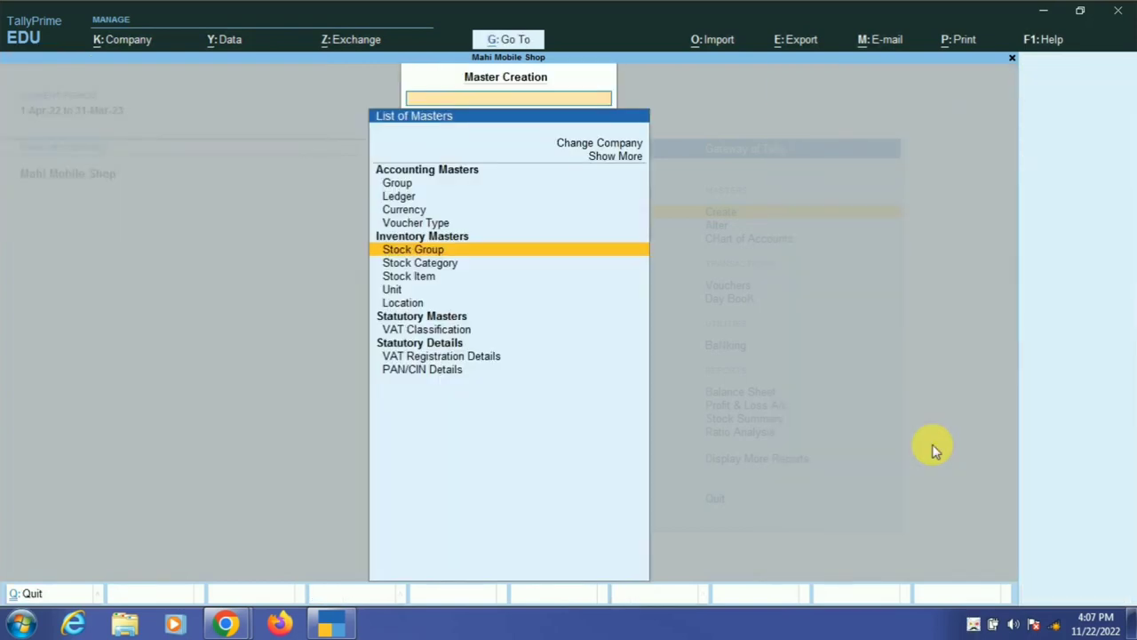
# - Create stock categories Nokia and Samsung
pyautogui.press('Down')
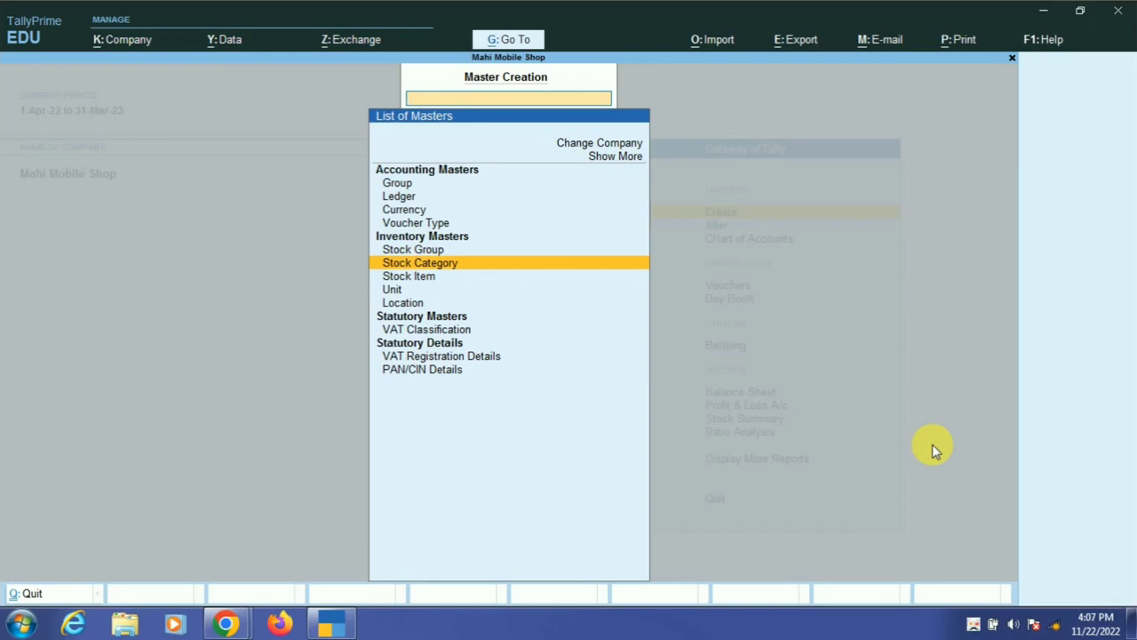
pyautogui.press('Return')
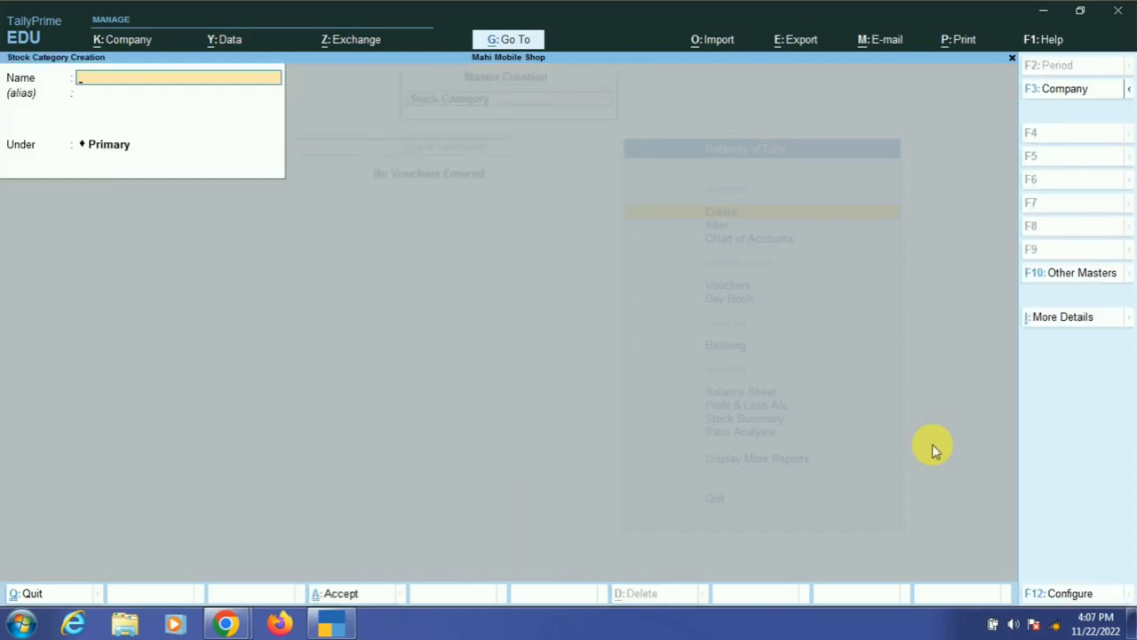
pyautogui.write('No')
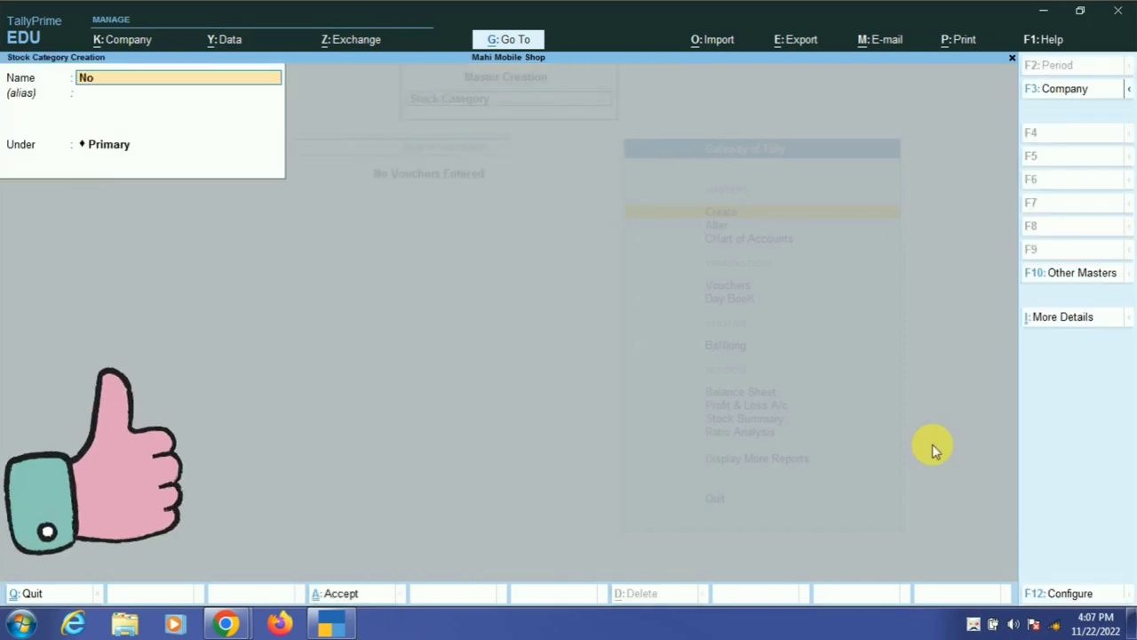
pyautogui.write('kia')
pyautogui.press('Return')
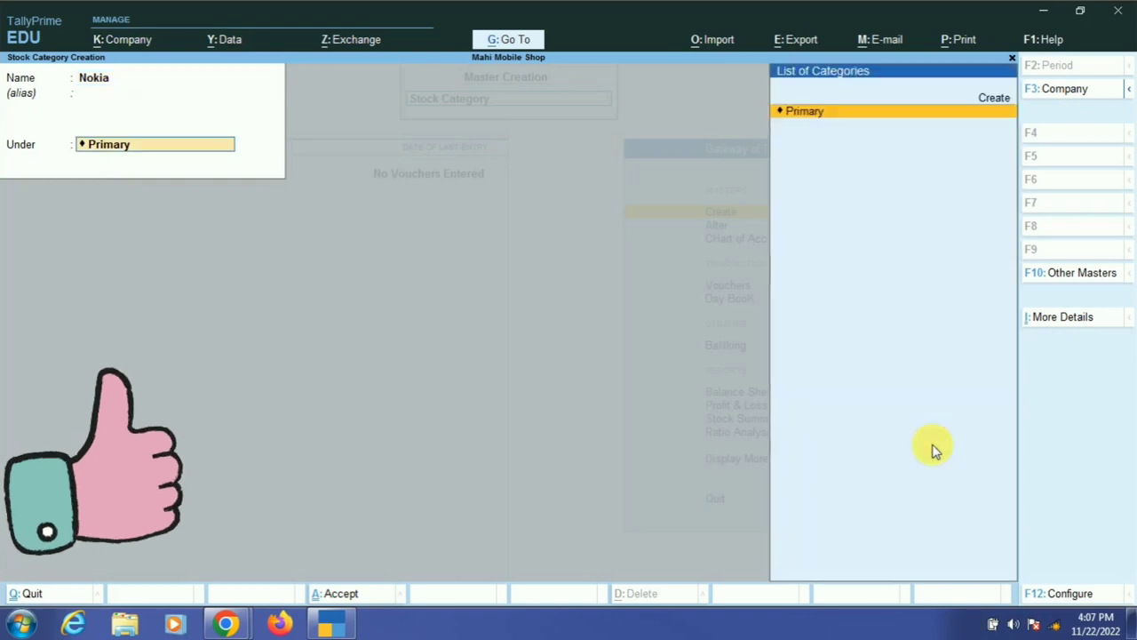
pyautogui.press('Return')
pyautogui.press('Return')
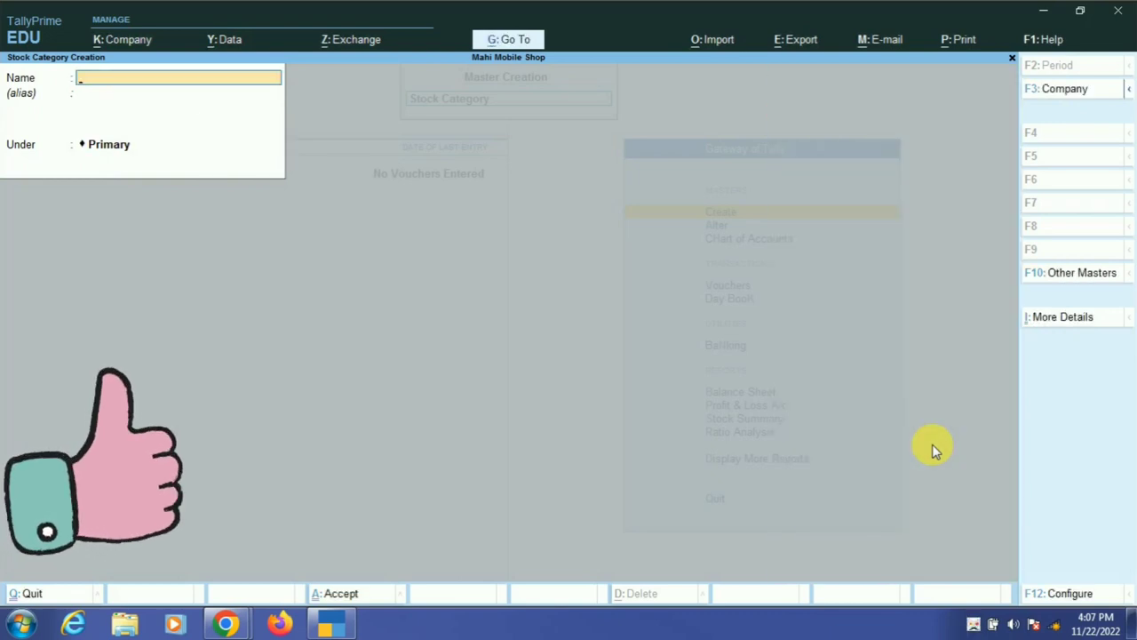
pyautogui.write('Sam')
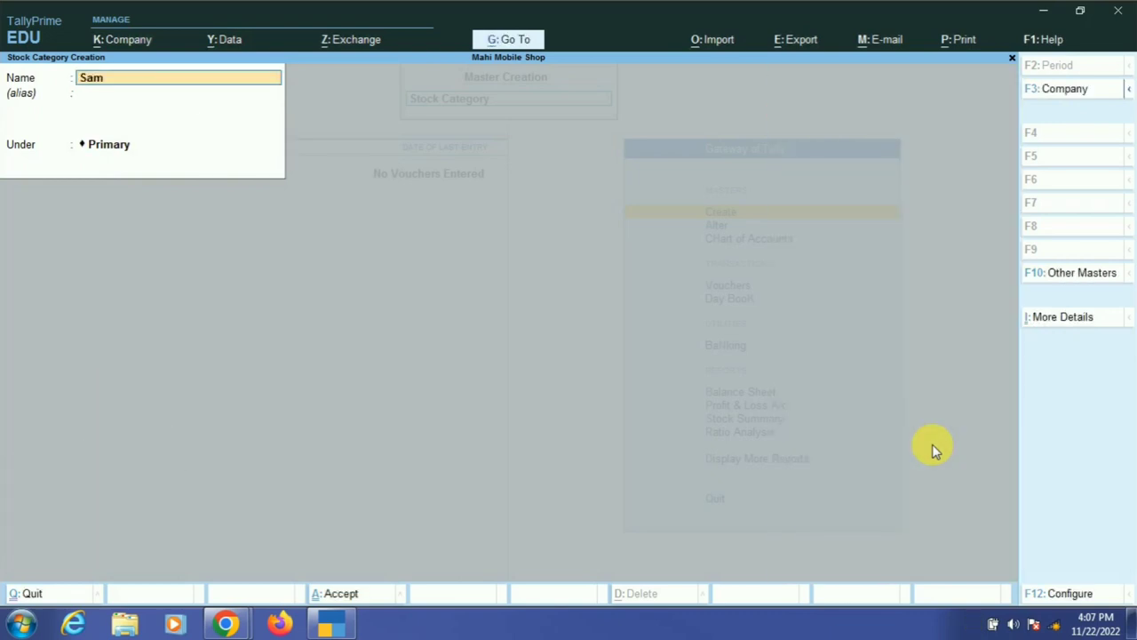
pyautogui.write('sung')
pyautogui.press('Return')
pyautogui.press('Return')
pyautogui.press('Return')
pyautogui.press('Return')
pyautogui.press('Escape')
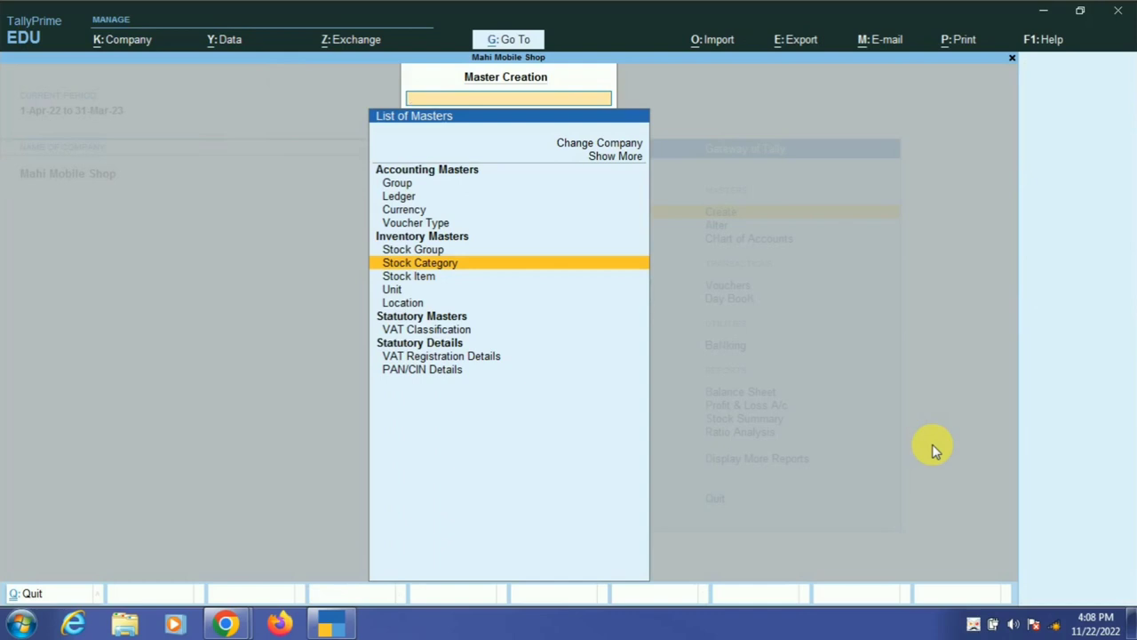
# - Create the simple unit pc with 0 decimal places and save it
pyautogui.press('Down')
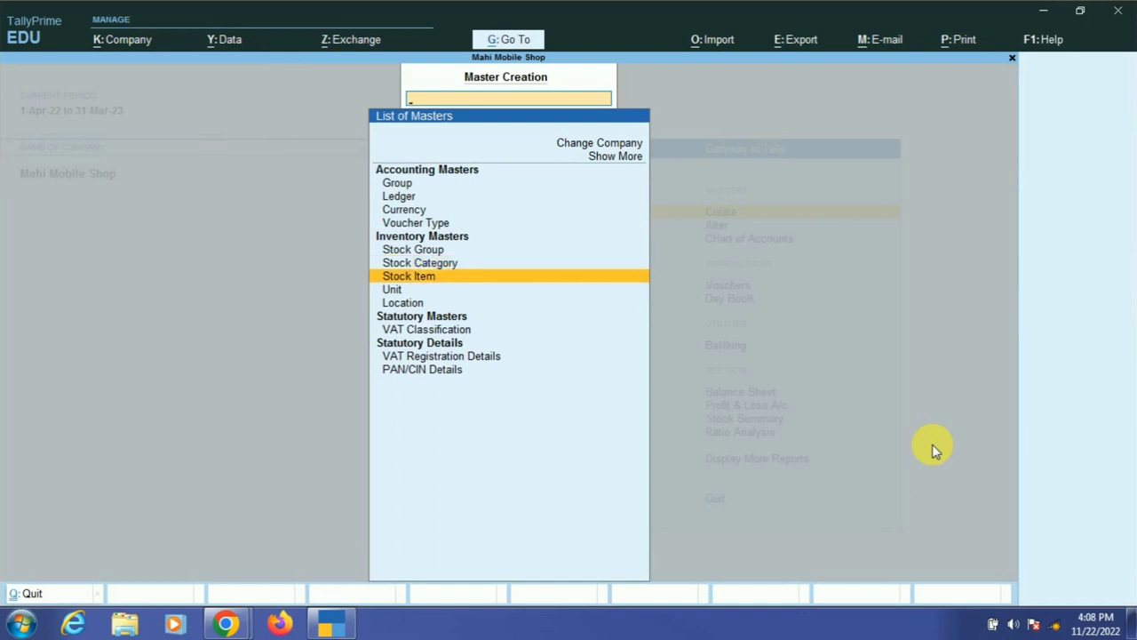
pyautogui.press('Down')
pyautogui.press('Return')
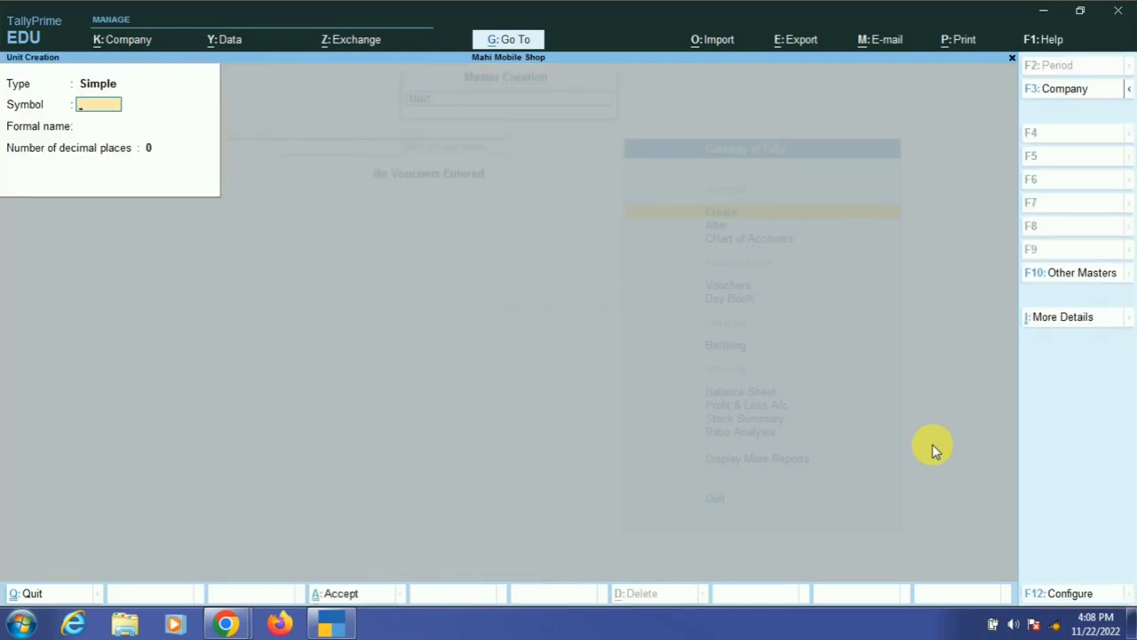
pyautogui.write('pc')
pyautogui.press('Return')
pyautogui.press('Return')
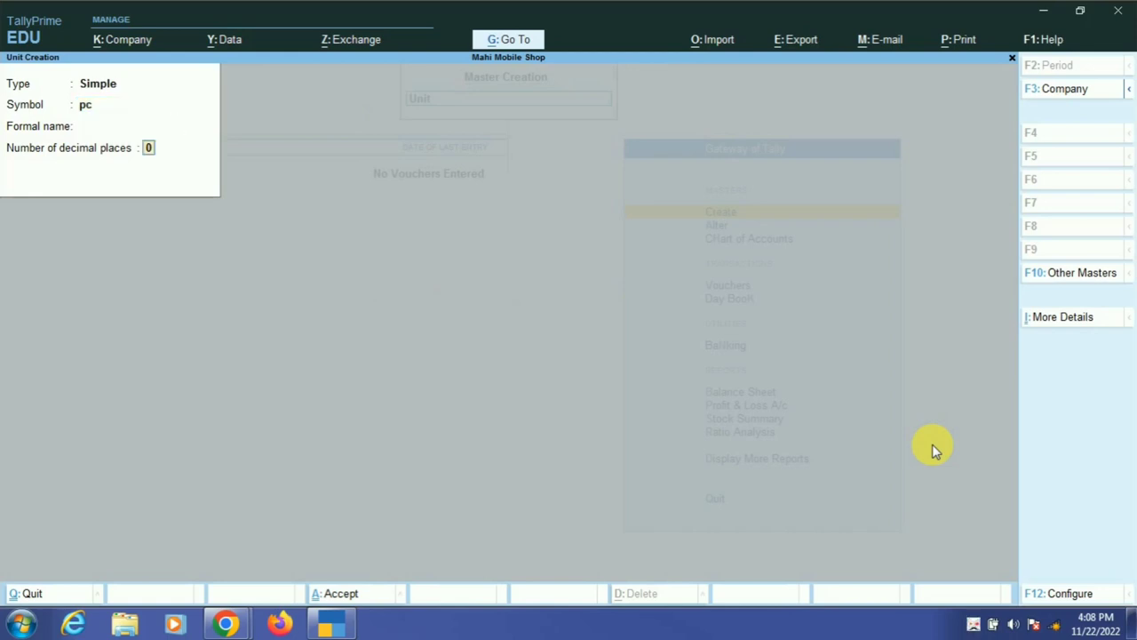
pyautogui.press('Return')
pyautogui.press('y')
# - Close the blank unit form and start a new stock item
pyautogui.press('Escape')
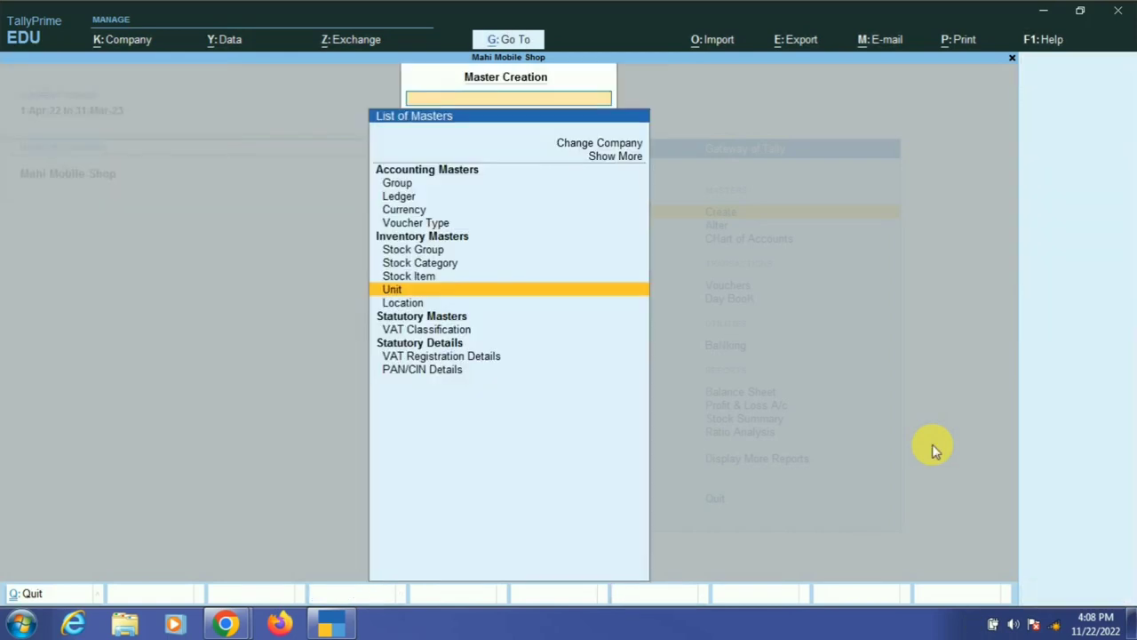
pyautogui.press('Up')
pyautogui.press('Return')
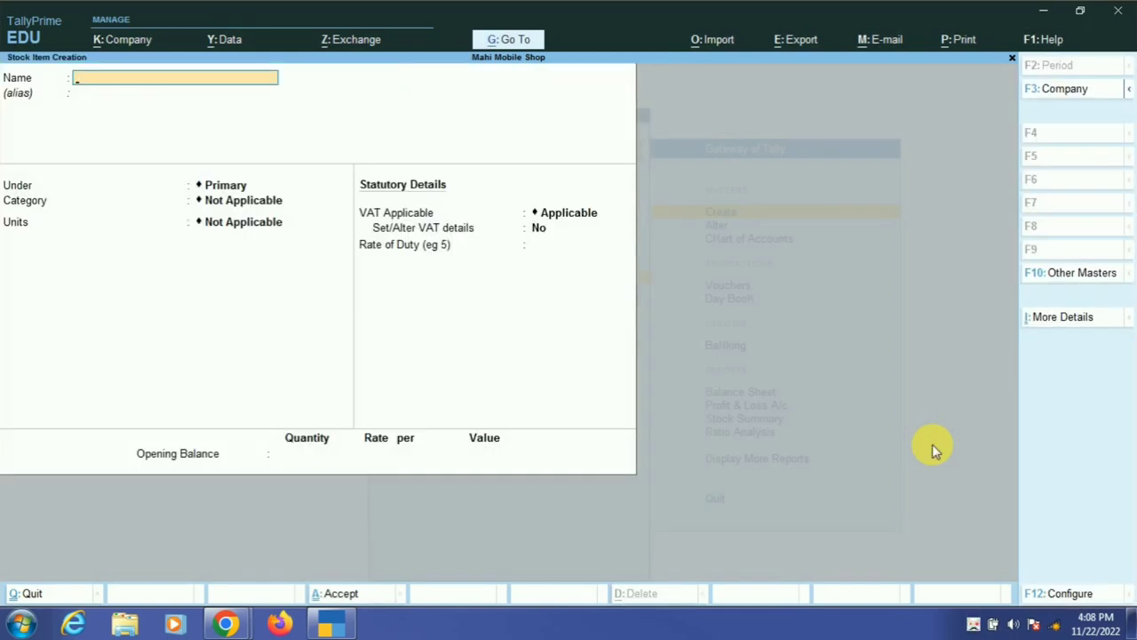
# - Name the stock item Nokia 1200, under Mobile, category Nokia, with unit pc
pyautogui.write('Nokia 1200')
pyautogui.press('Return')
pyautogui.press('Down')
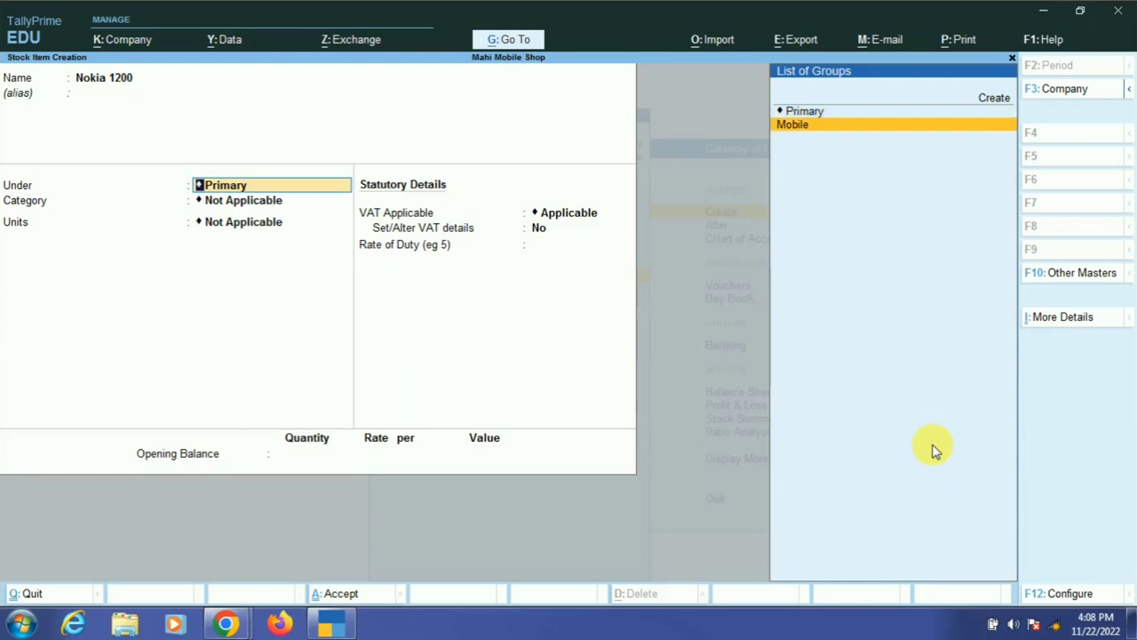
pyautogui.press('Return')
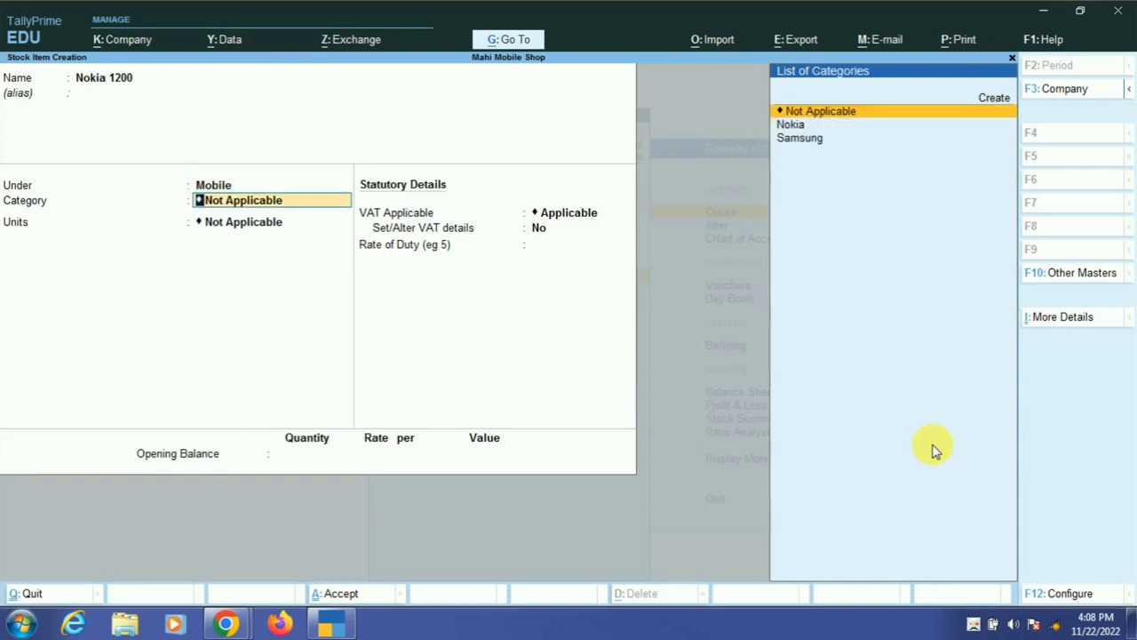
pyautogui.press('Down')
pyautogui.press('Return')
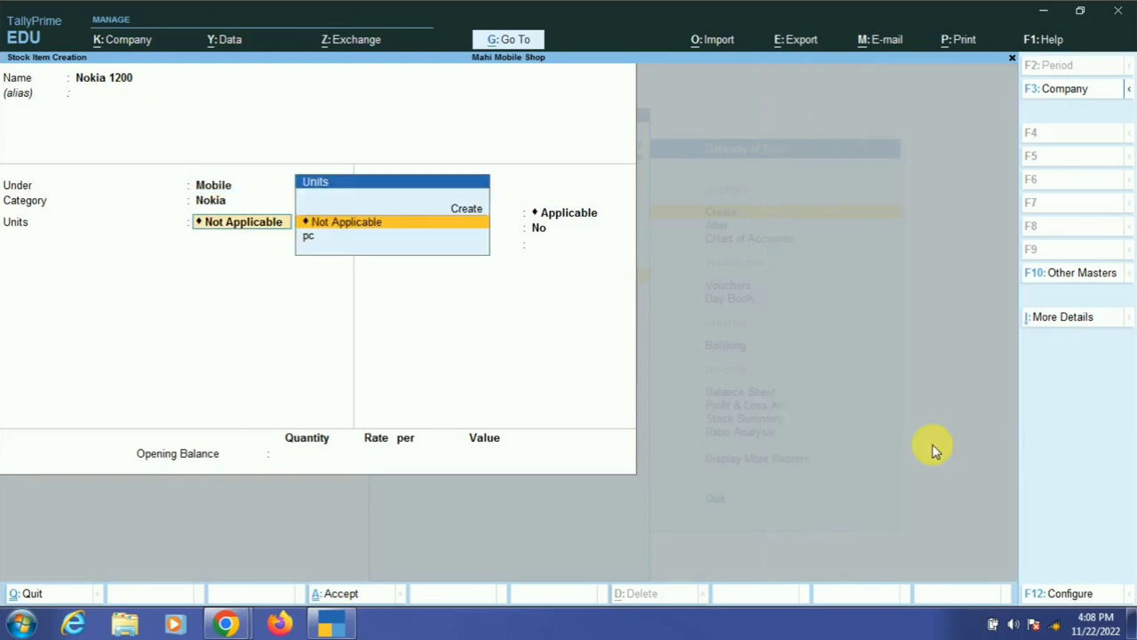
pyautogui.press('Down')
pyautogui.press('Return')
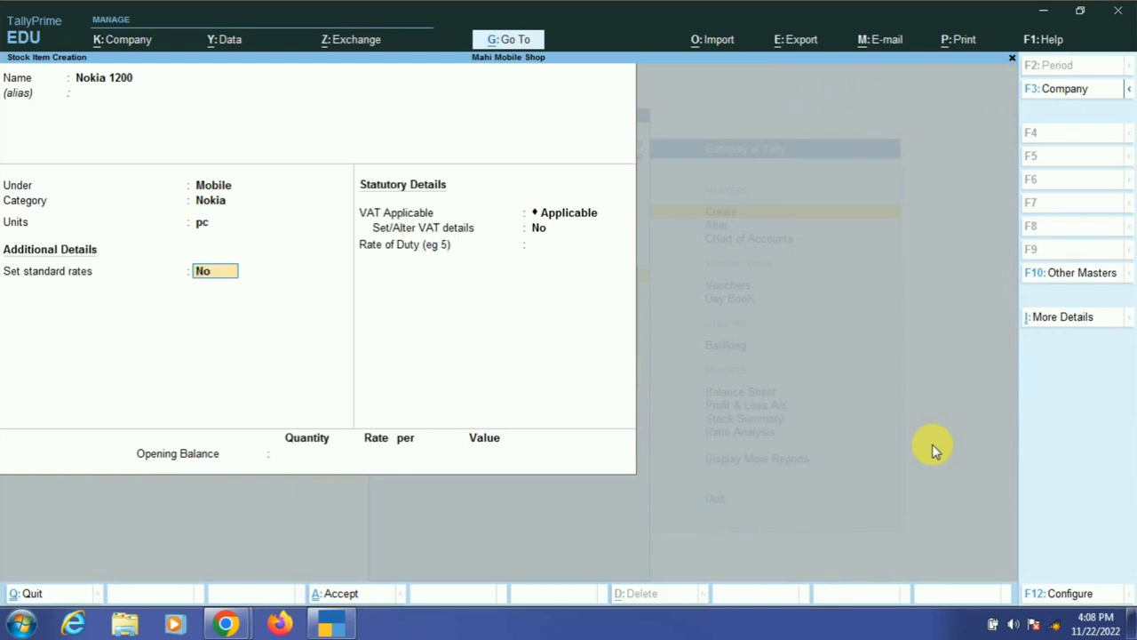
# - Set Nokia 1200's standard rates: cost 1,000 and selling price 1,500 per pc, from 1-Apr-22
pyautogui.write('y')
pyautogui.press('Return')
pyautogui.press('Return')
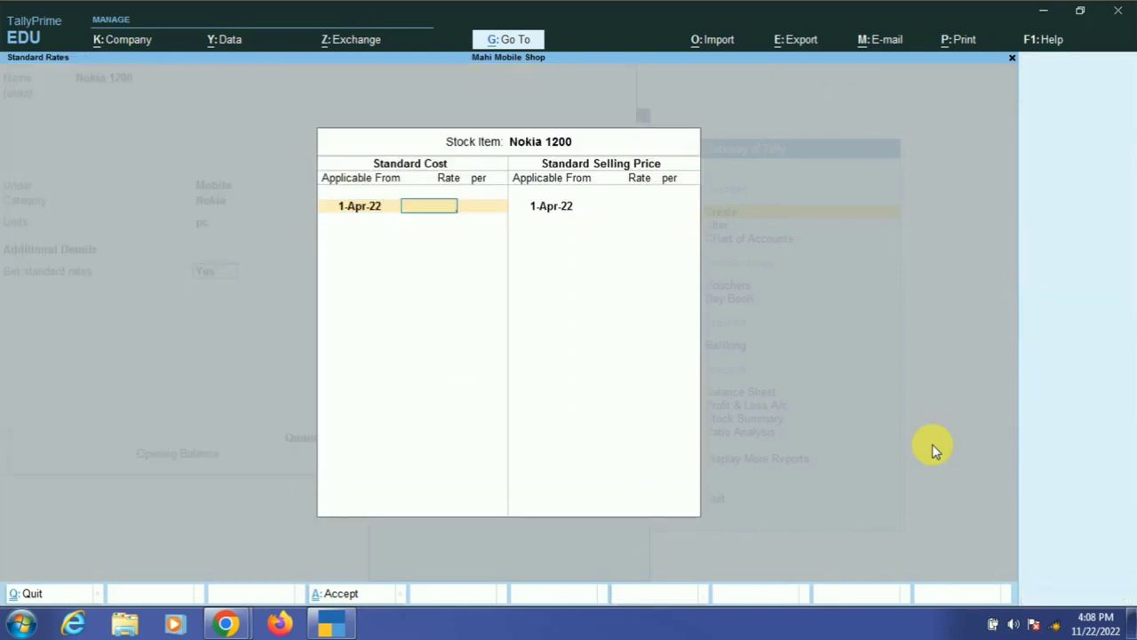
pyautogui.write('1000')
pyautogui.press('Return')
pyautogui.press('Return')
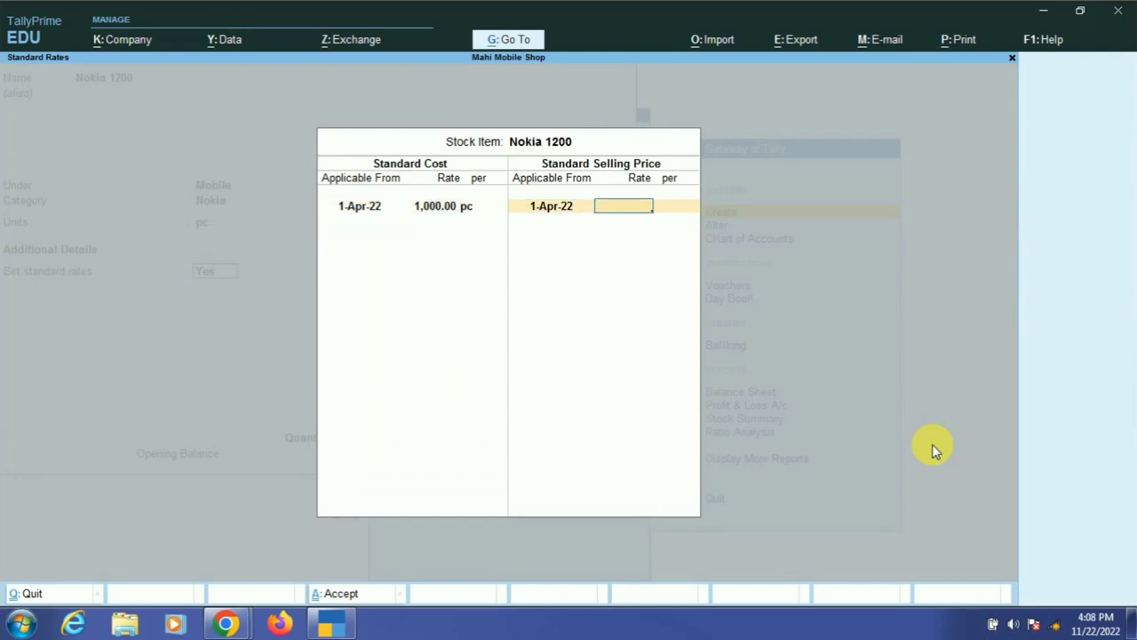
pyautogui.write('1500')
pyautogui.press('Return')
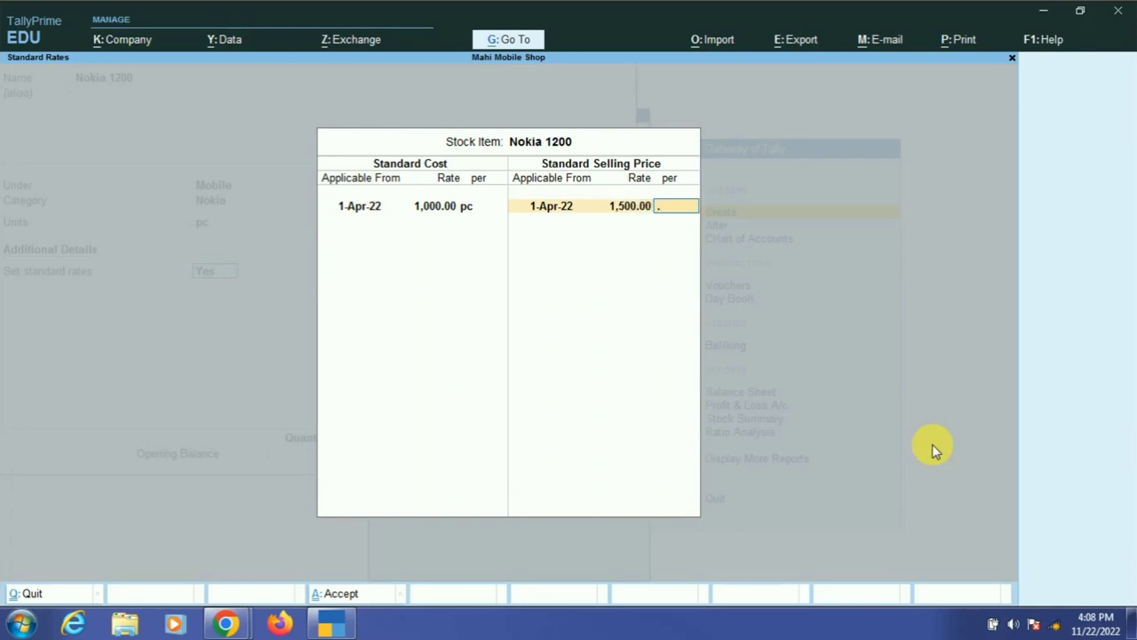
pyautogui.press('Return')
pyautogui.press('BackSpace')
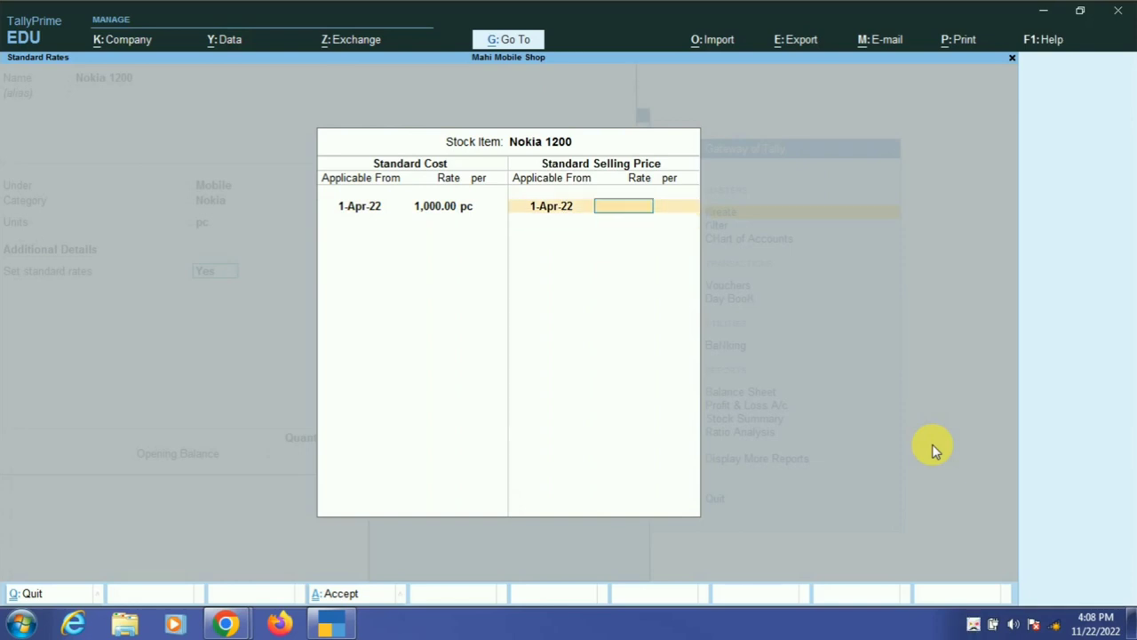
pyautogui.write('1500')
pyautogui.press('Return')
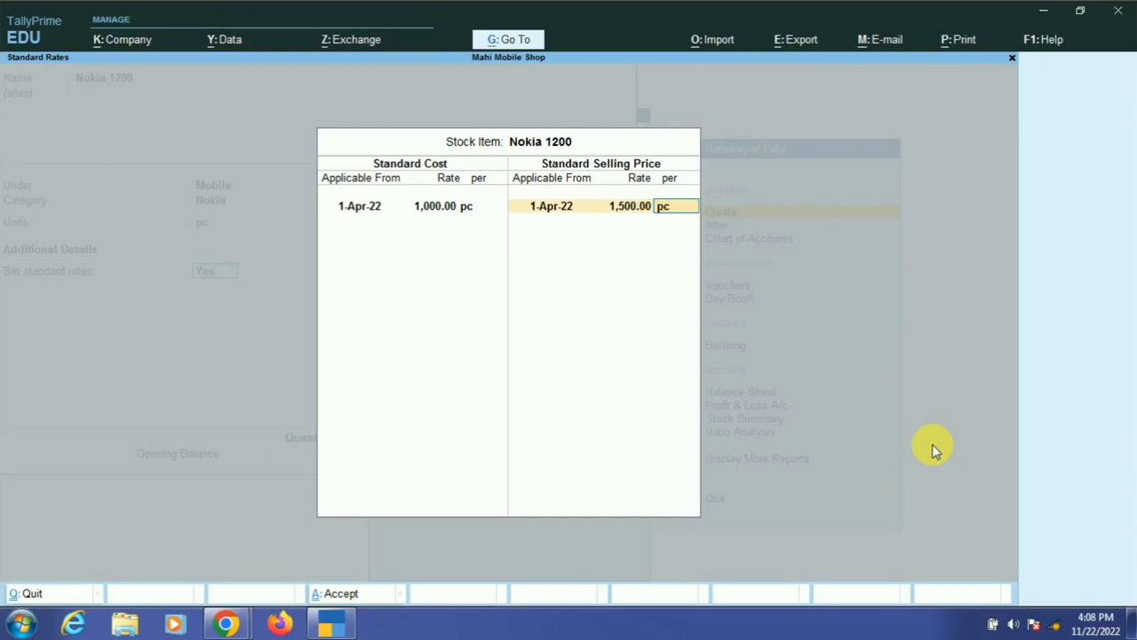
pyautogui.press('Return')
pyautogui.press('Return')
pyautogui.press('Return')
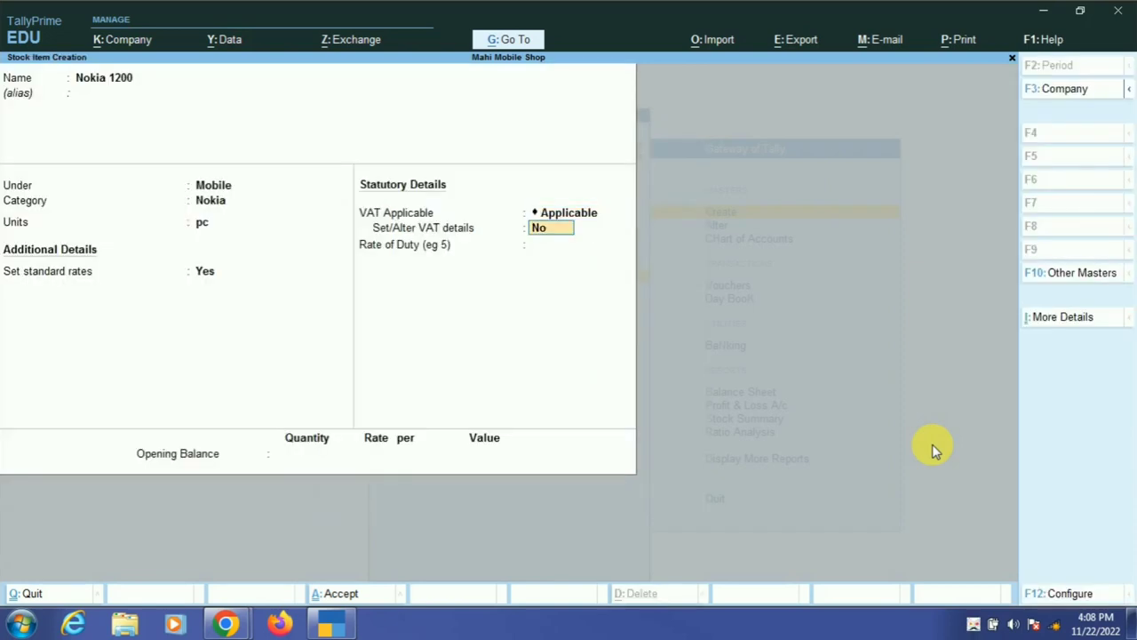
pyautogui.write('y')
# - Give Nokia 1200 a 10% VAT tax rate, leaving rate of duty at 0
pyautogui.press('Return')
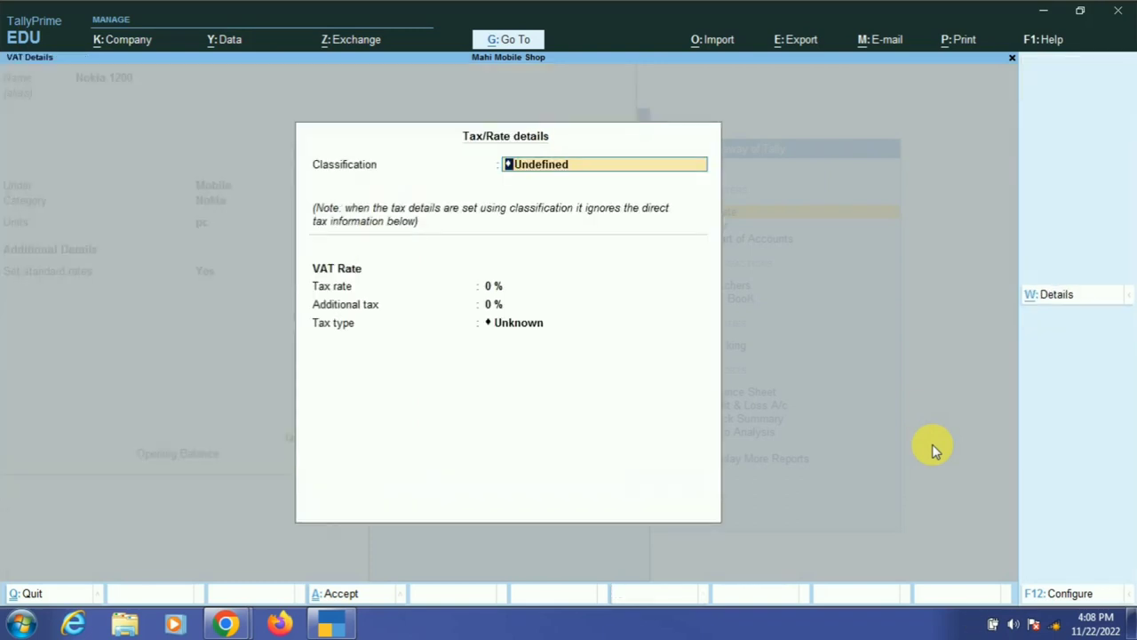
pyautogui.press('Return')
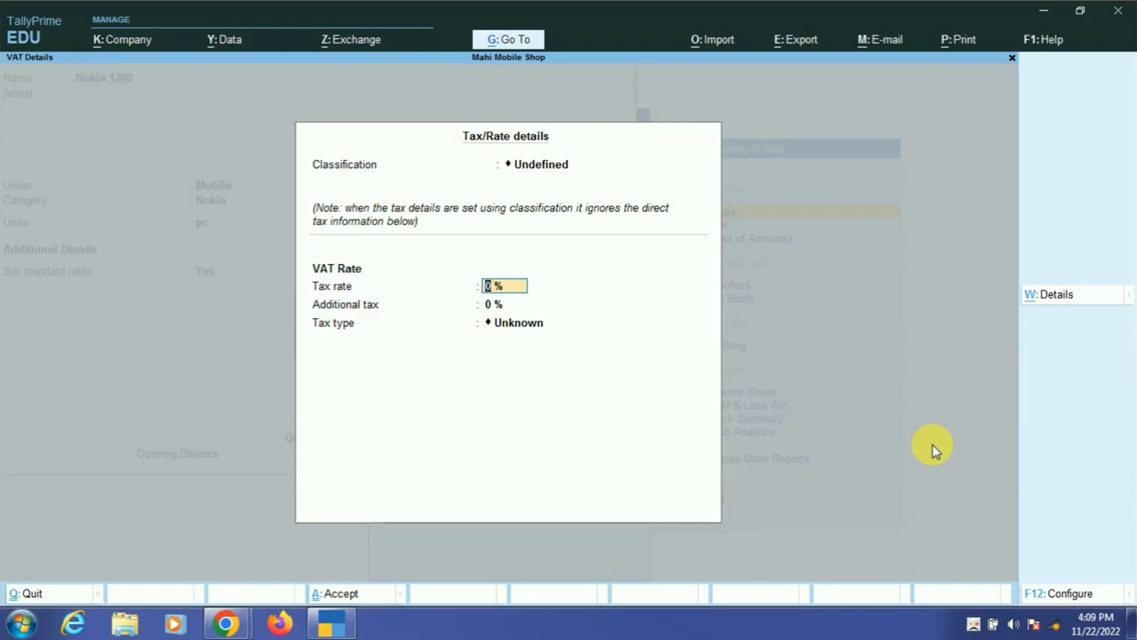
pyautogui.write('10')
pyautogui.press('Return')
pyautogui.press('Return')
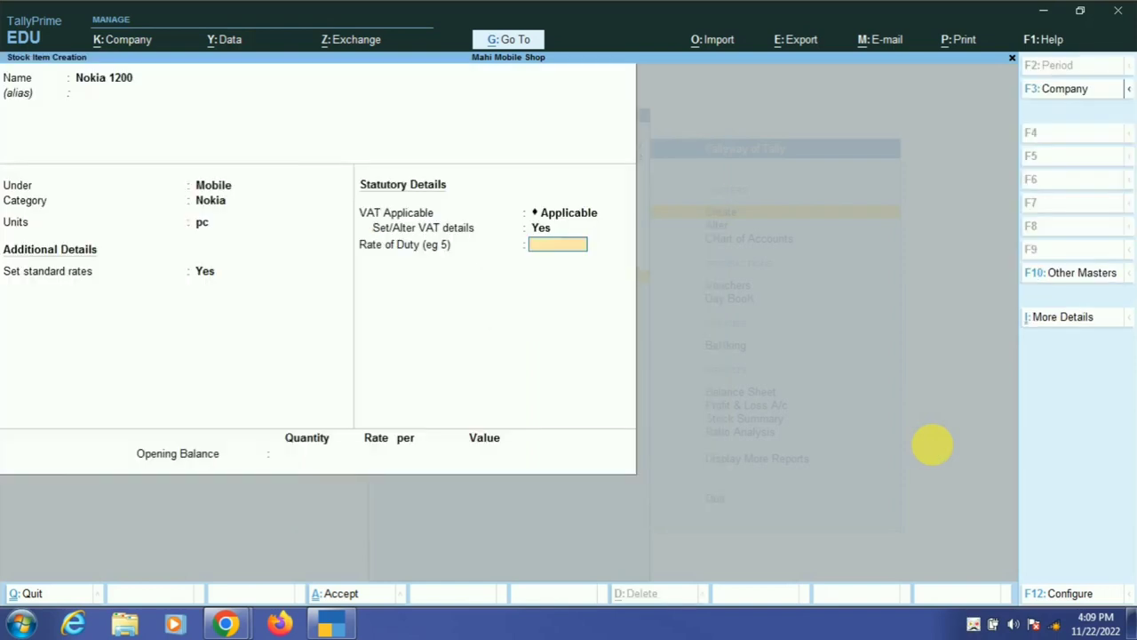
pyautogui.press('Return')
pyautogui.press('Return')
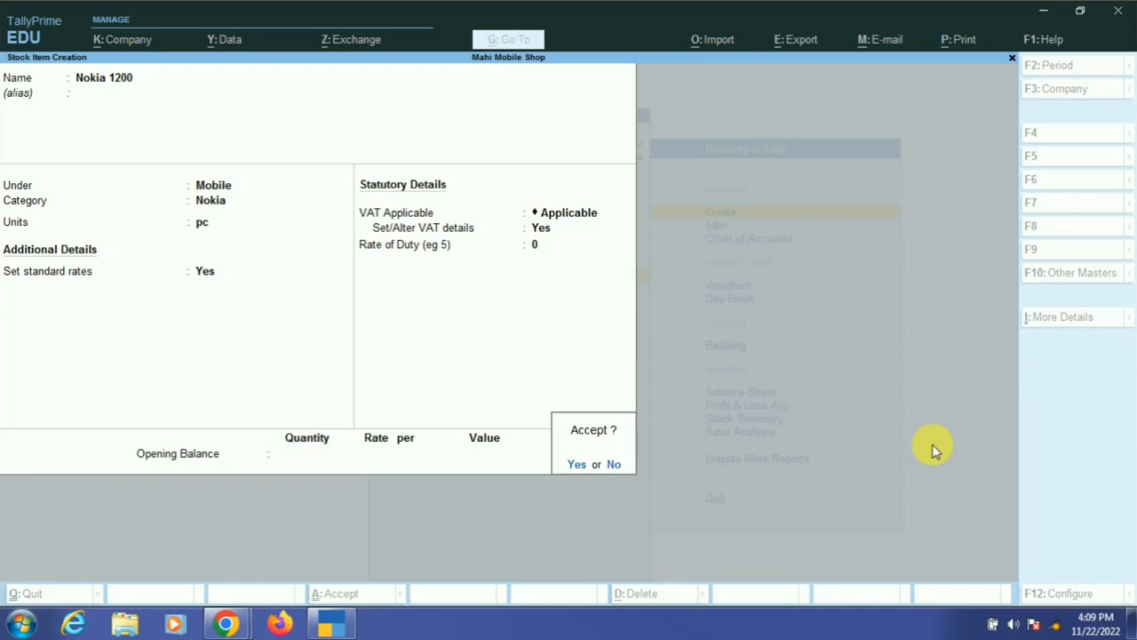
pyautogui.press('Return')
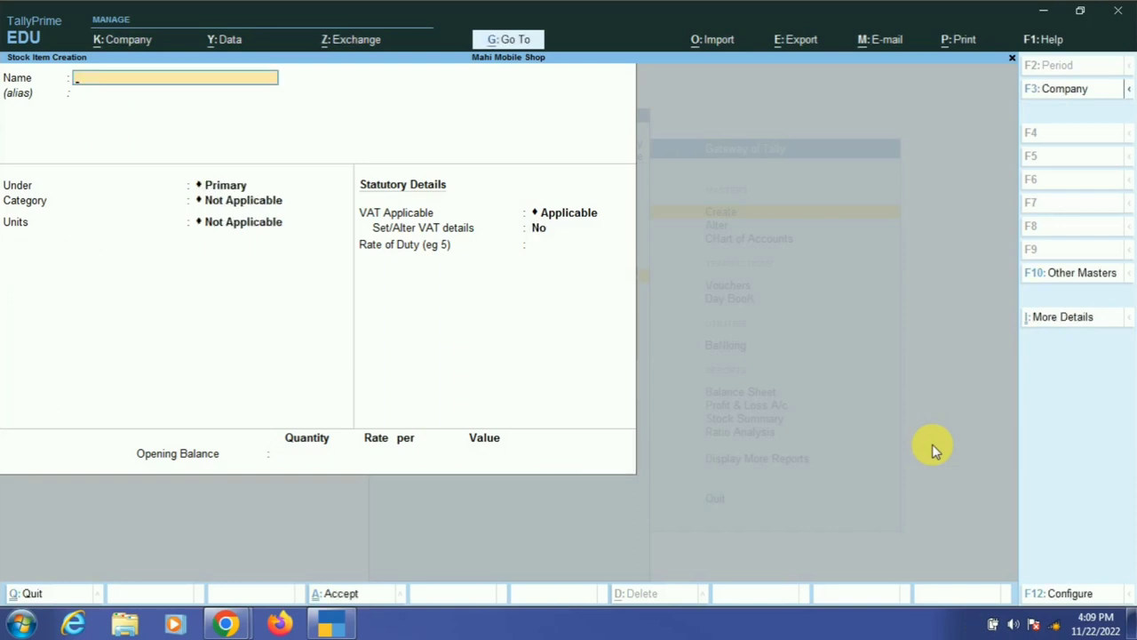
# - Create stock item Nokia 1208 under Mobile, category Nokia
pyautogui.write('Nokia 1208')
pyautogui.press('Return')
pyautogui.press('Return')
pyautogui.press('Down')
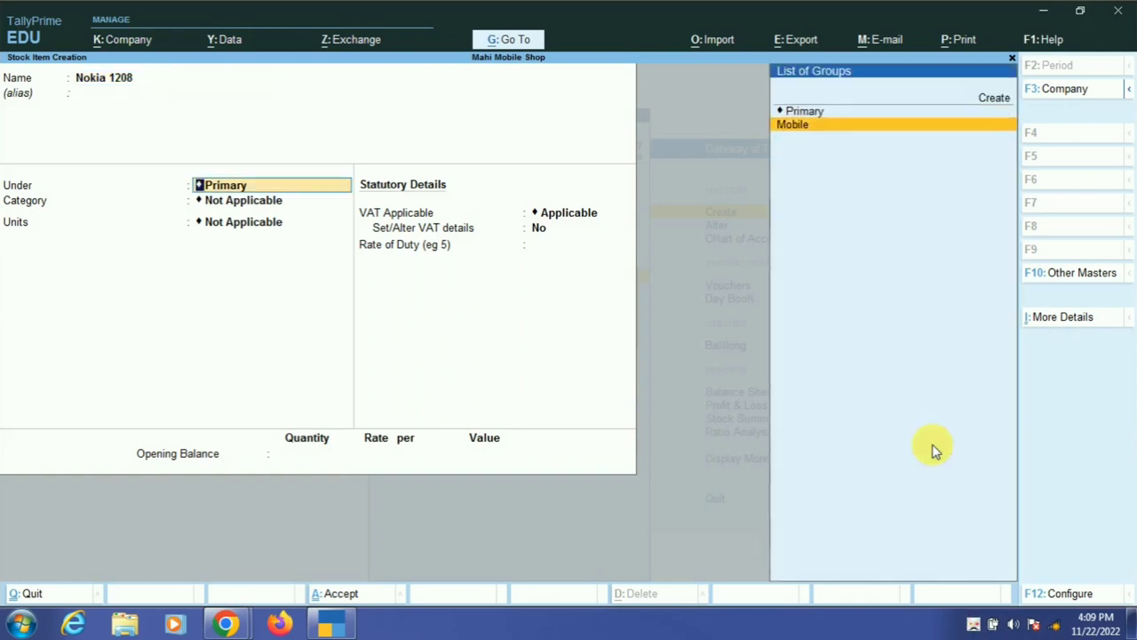
pyautogui.press('Return')
pyautogui.press('Down')
pyautogui.press('Down')
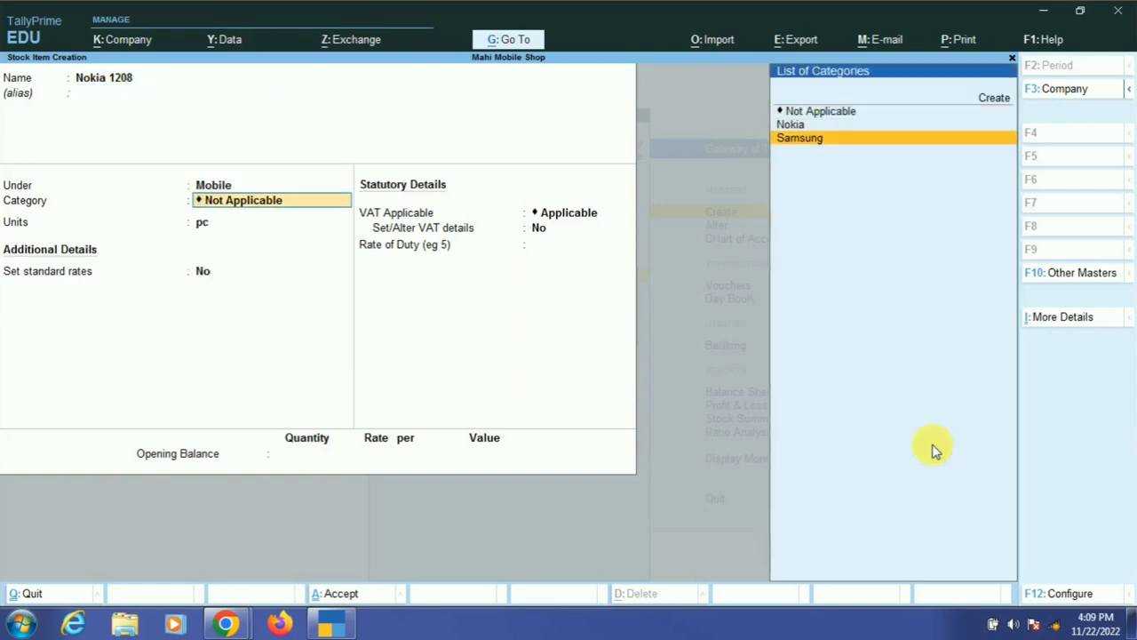
pyautogui.press('Up')
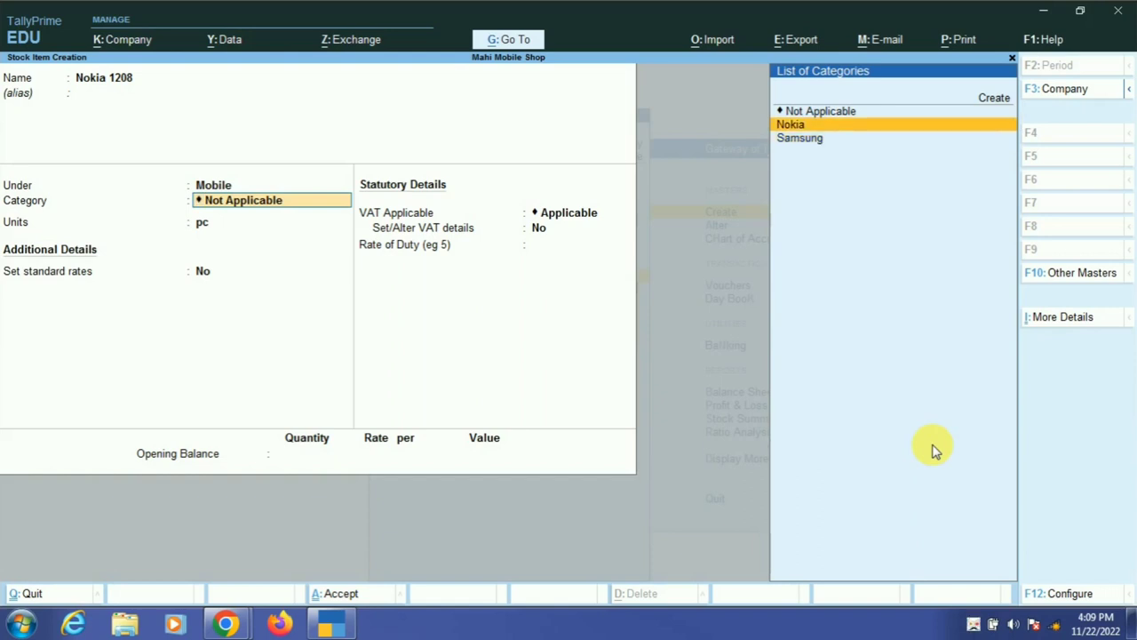
pyautogui.press('Return')
# - Keep unit pc and set Nokia 1208's standard rates: cost 2,000, selling price 3,000
pyautogui.press('Return')
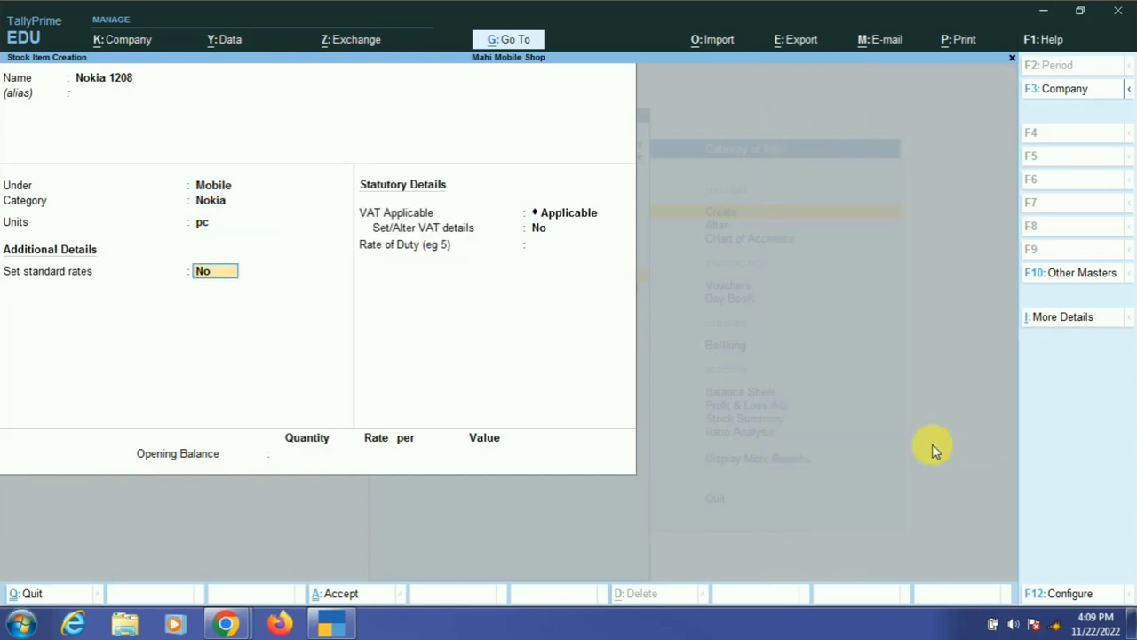
pyautogui.write('y')
pyautogui.press('Return')
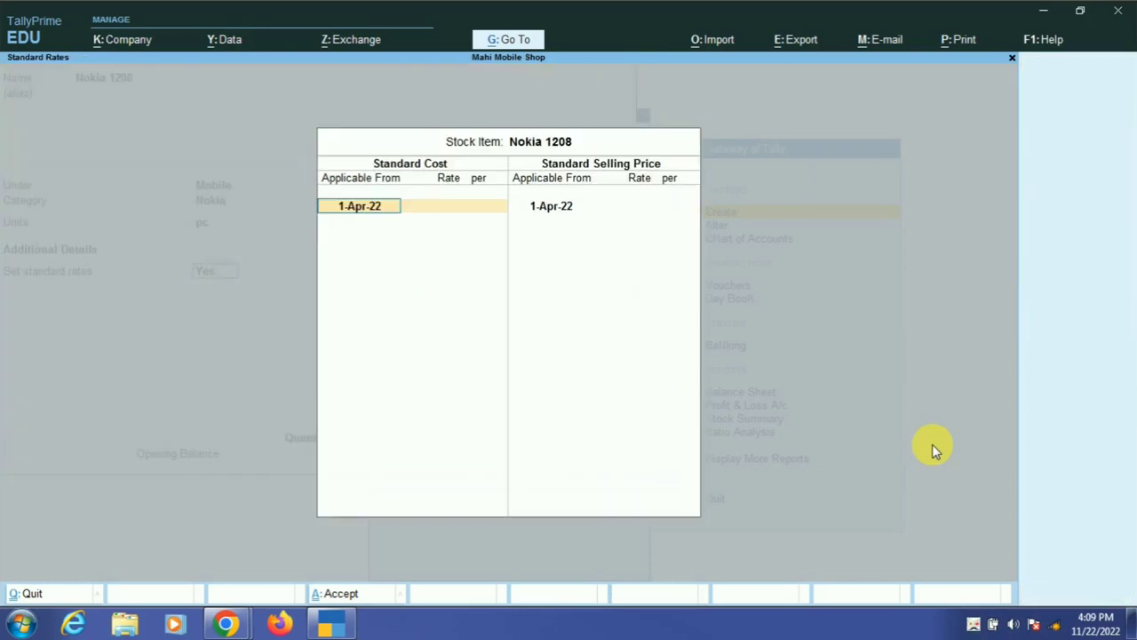
pyautogui.write('2000')
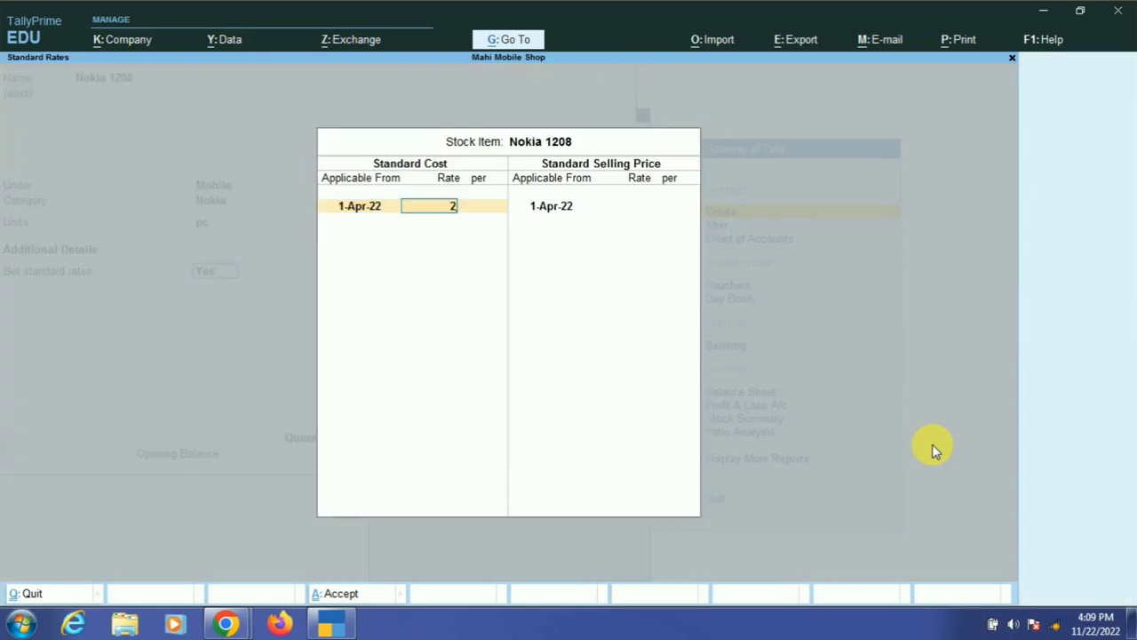
pyautogui.press('Return')
pyautogui.press('Return')
pyautogui.press('Return')
pyautogui.press('Return')
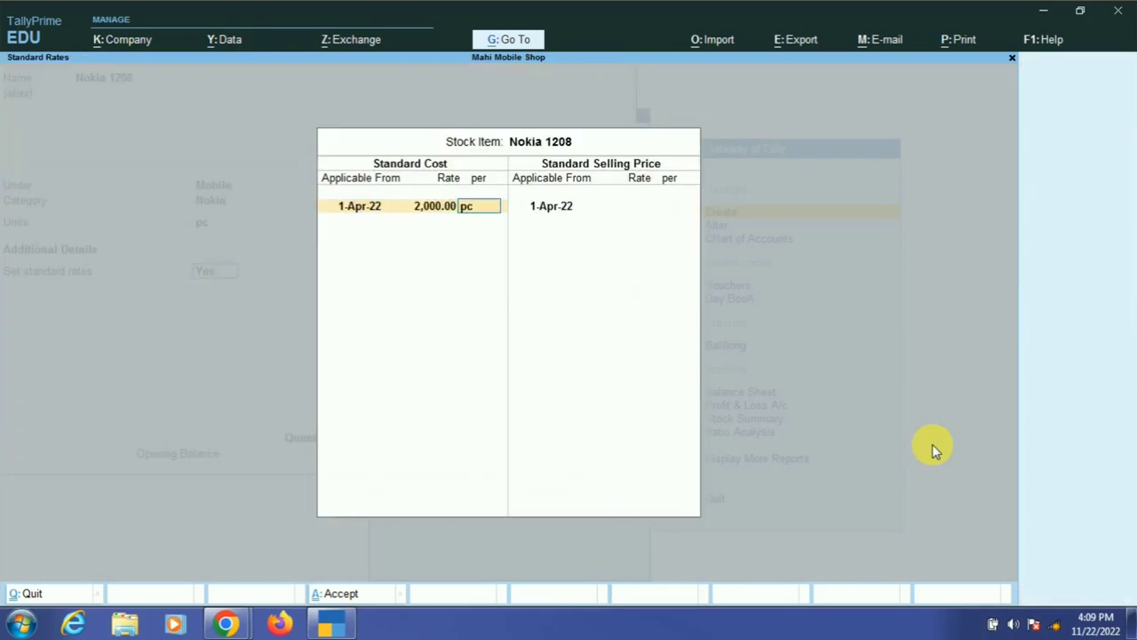
pyautogui.write('3000')
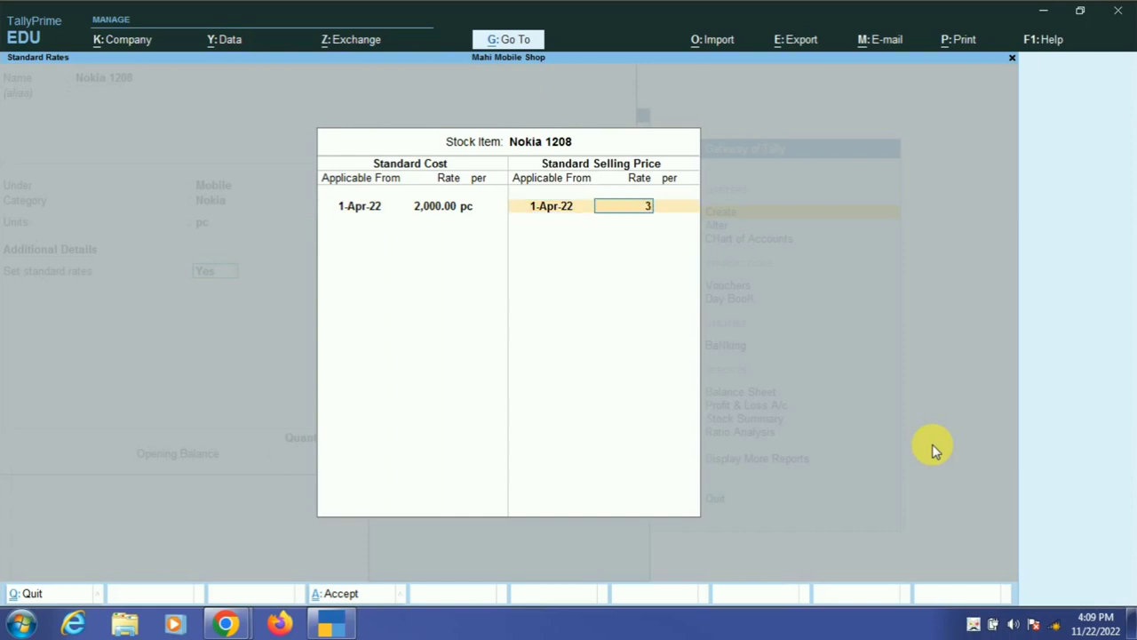
pyautogui.press('Return')
pyautogui.press('Return')
pyautogui.press('Return')
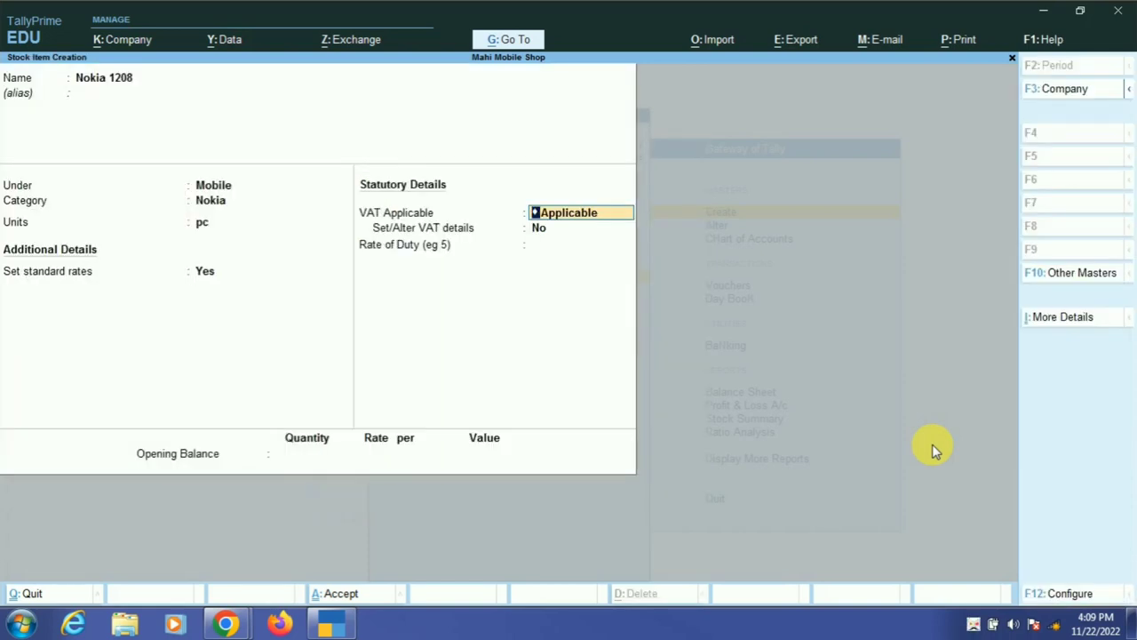
# - Enable VAT details with a 10% tax rate and save Nokia 1208
pyautogui.press('Return')
pyautogui.write('y')
pyautogui.press('Return')
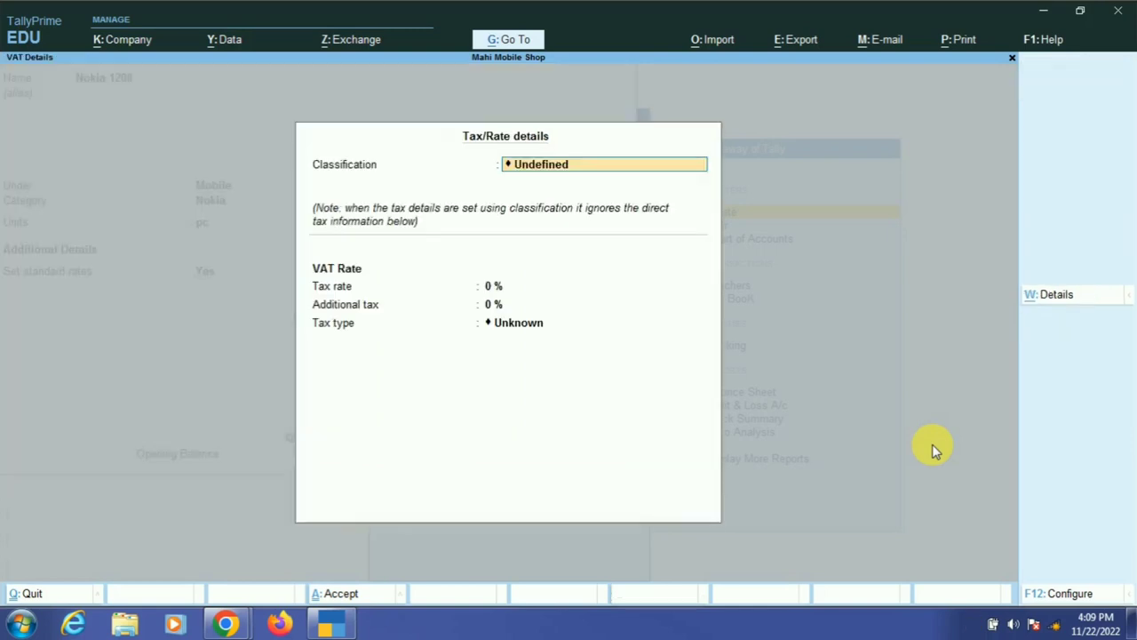
pyautogui.press('Return')
pyautogui.write('10')
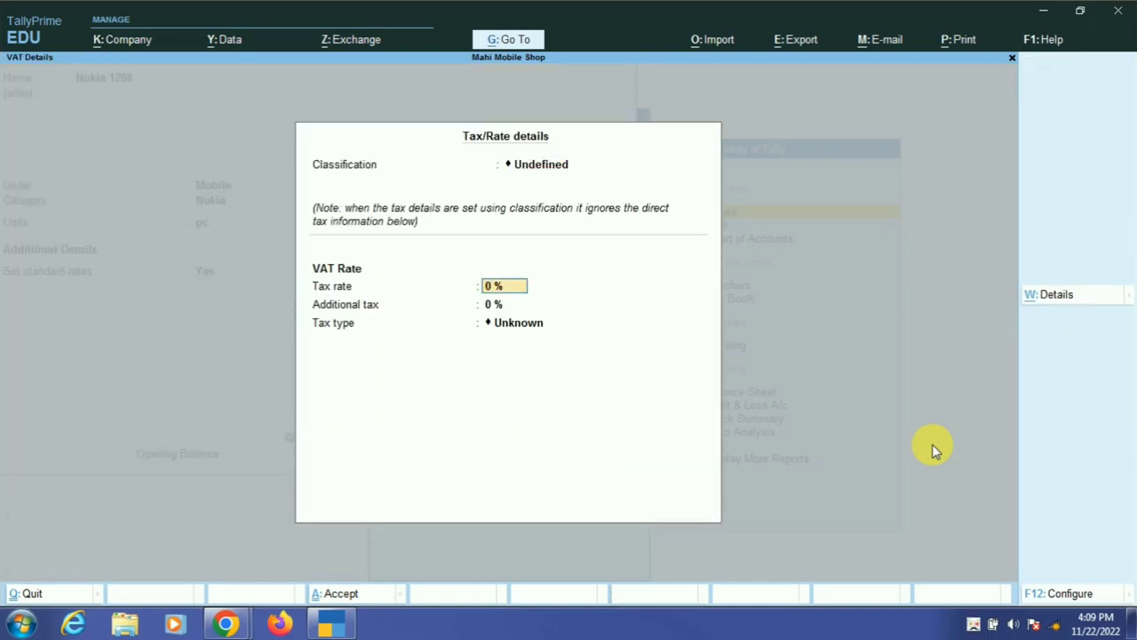
pyautogui.press('Return')
pyautogui.press('Return')
pyautogui.press('Return')
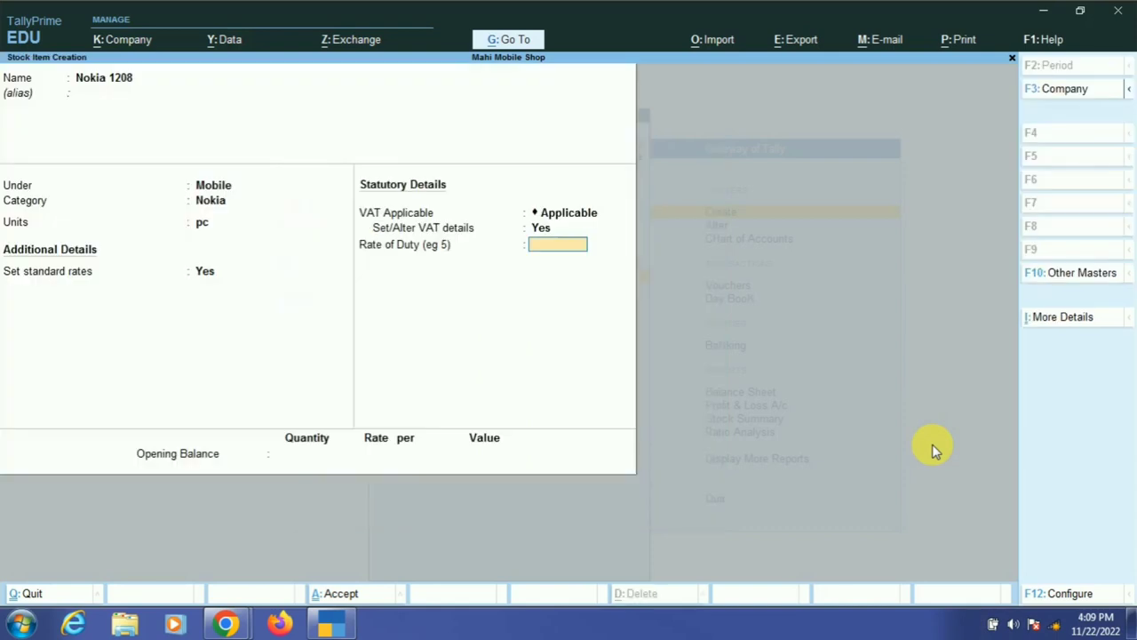
pyautogui.press('Return')
pyautogui.press('Return')
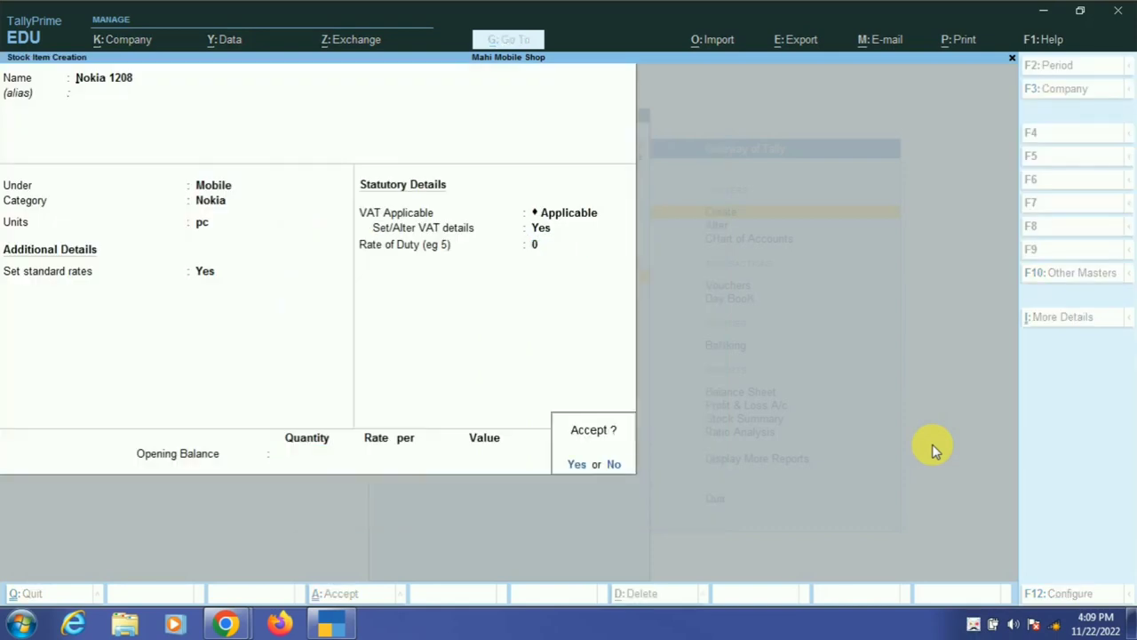
pyautogui.press('Return')
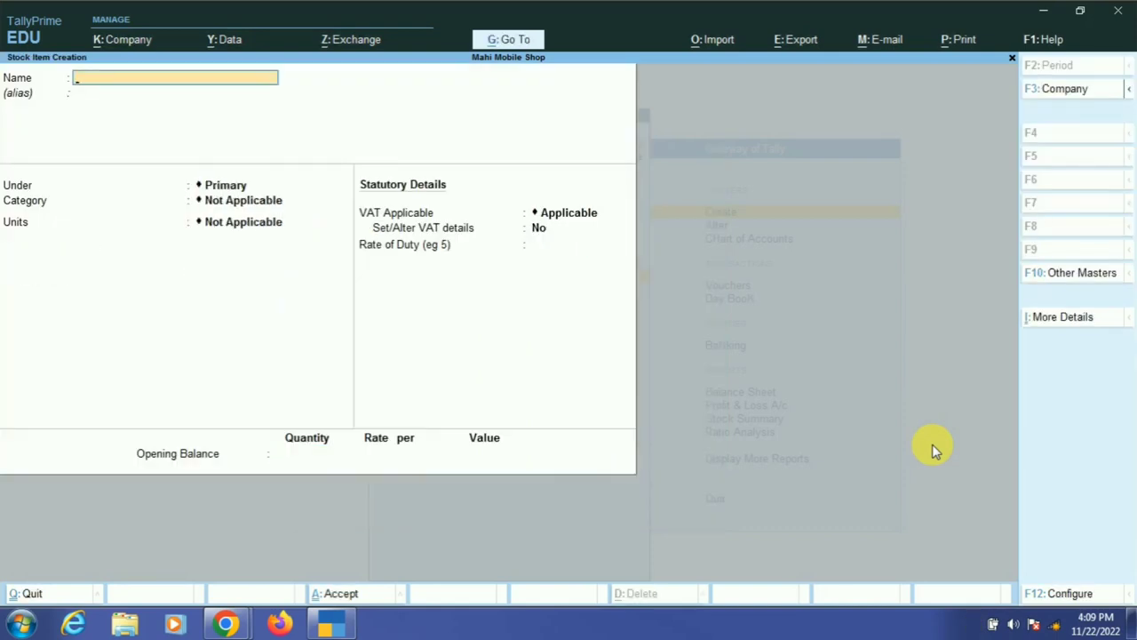
# - Create stock item Samsung J2 under Mobile, category Samsung, with unit pc
pyautogui.write('Samsung J2')
pyautogui.press('Return')
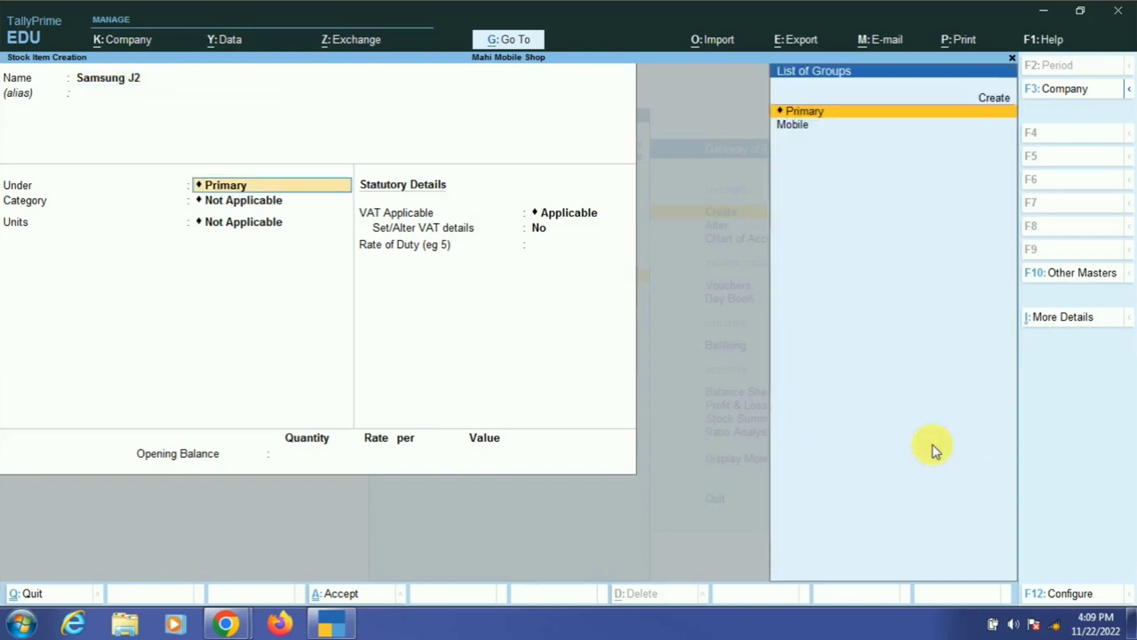
pyautogui.press('Down')
pyautogui.press('Return')
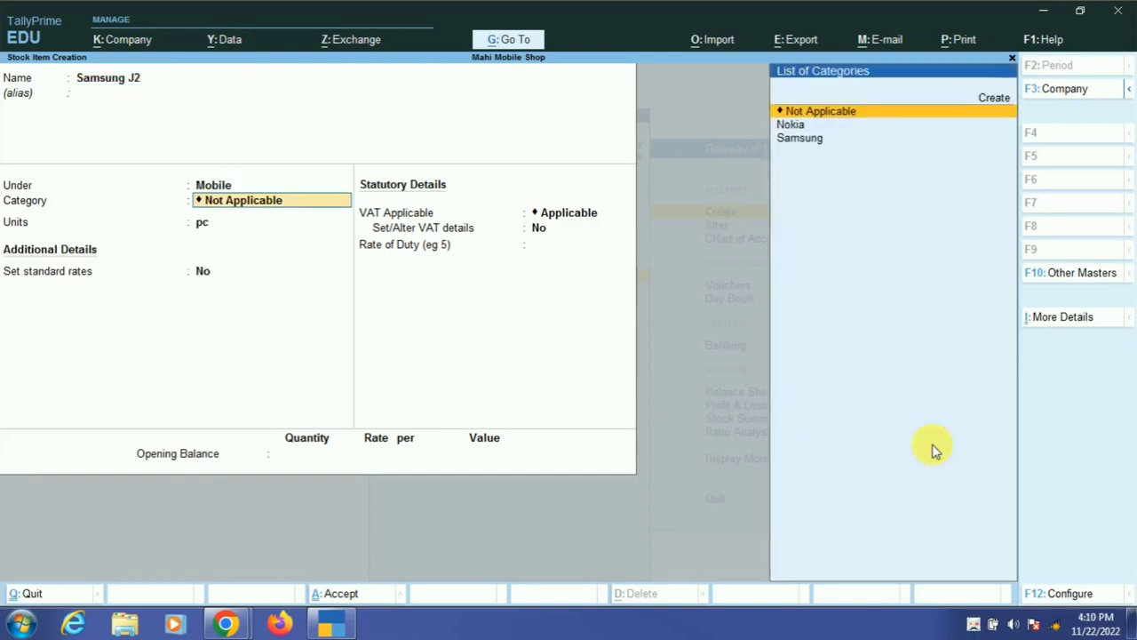
pyautogui.press('Down')
pyautogui.press('Down')
pyautogui.press('Return')
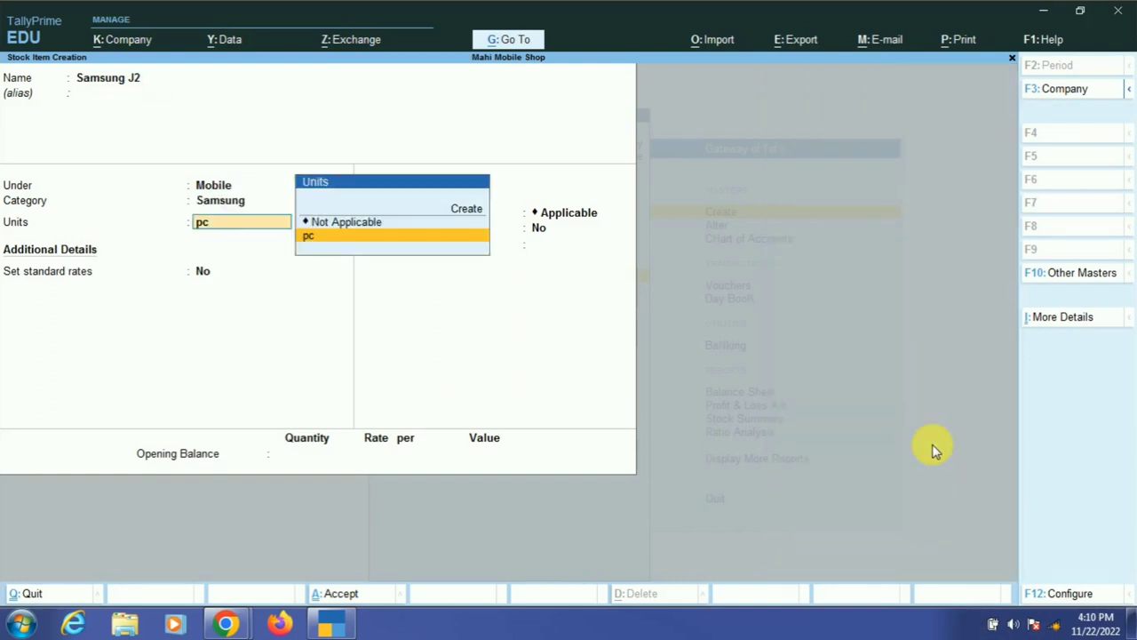
pyautogui.press('Return')
# - Set Samsung J2's standard rates: cost 4,000 and selling price 5,000
pyautogui.press('y')
pyautogui.press('Return')
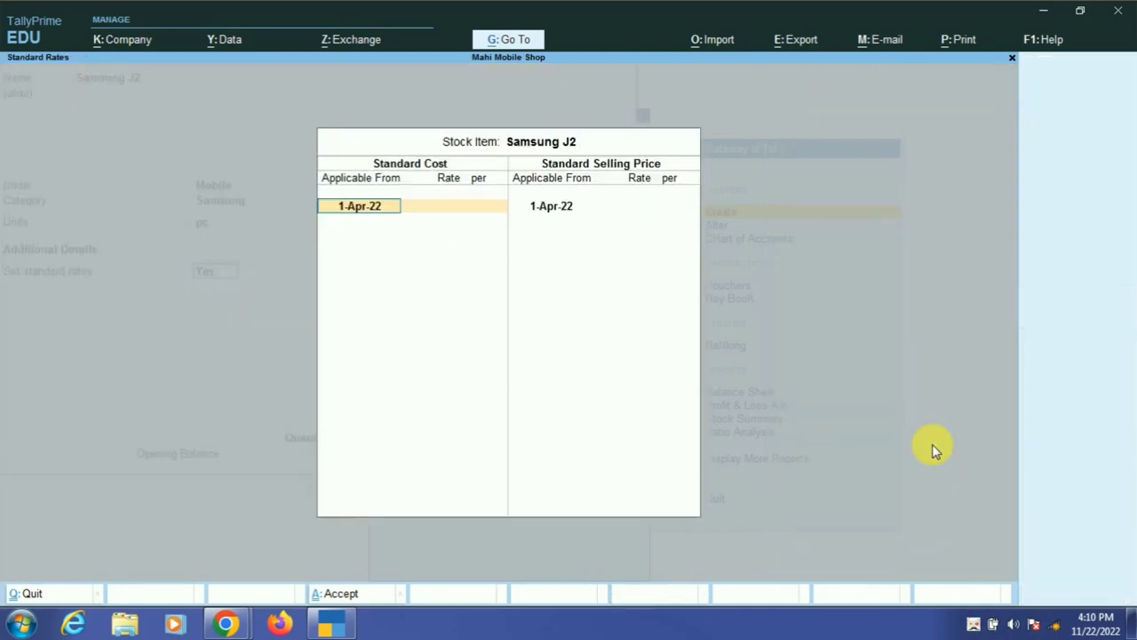
pyautogui.press('Return')
pyautogui.write('4000')
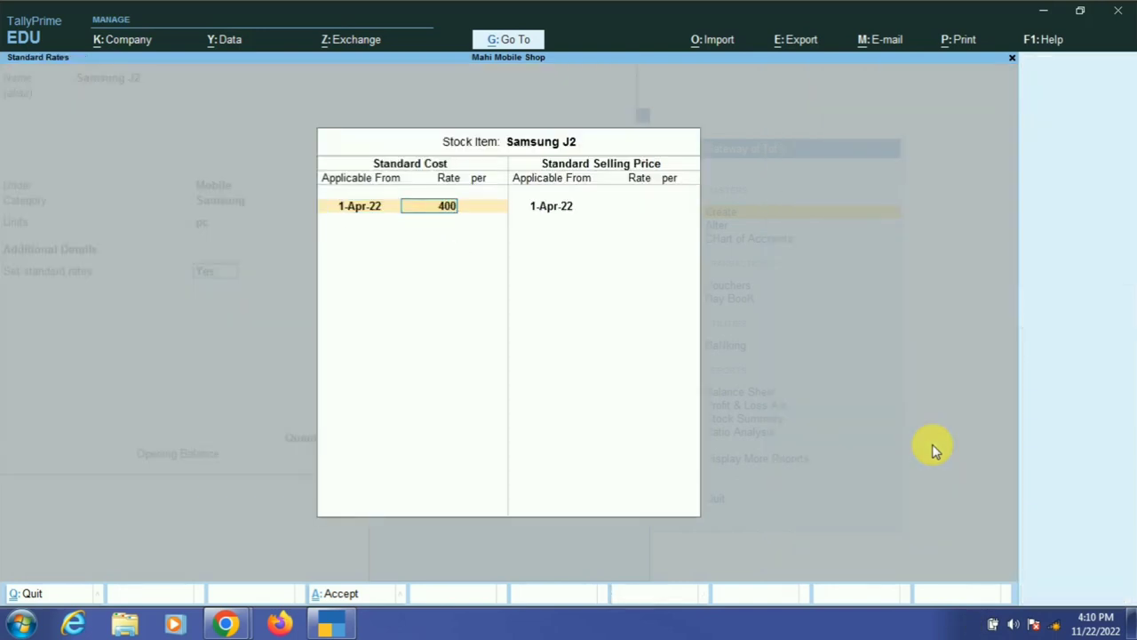
pyautogui.press('Return')
pyautogui.press('Return')
pyautogui.press('Return')
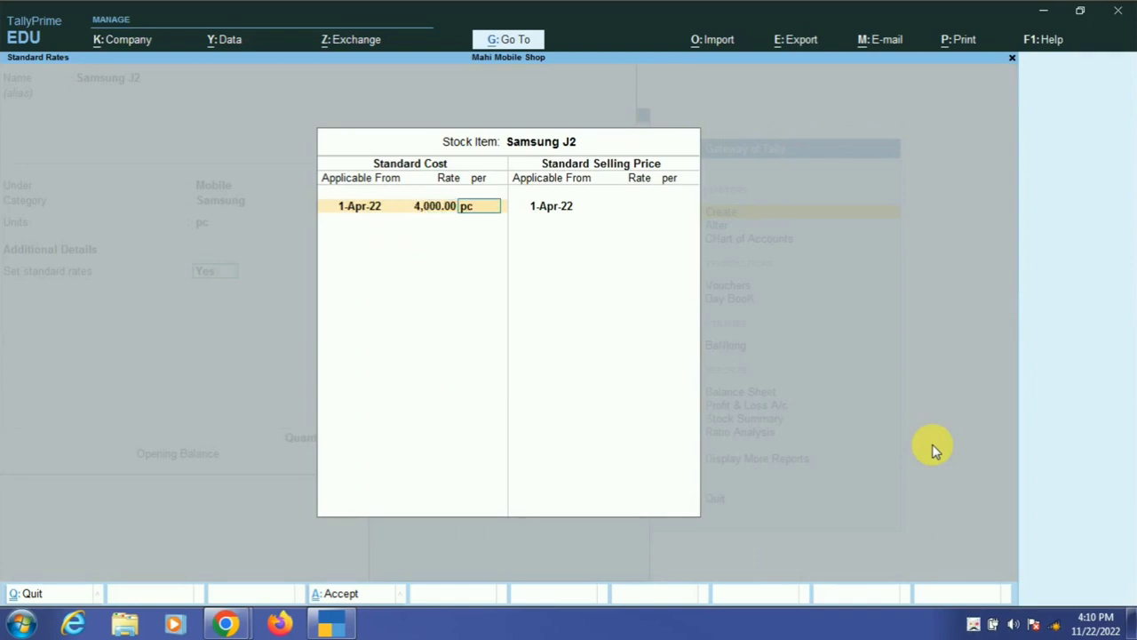
pyautogui.write('5000')
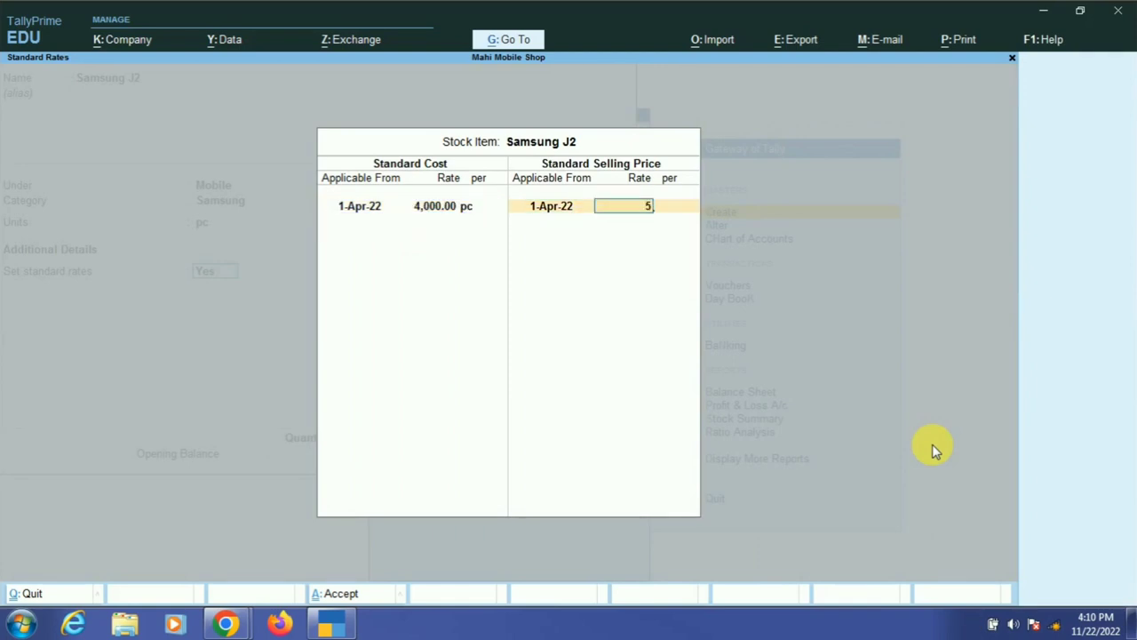
pyautogui.press('Return')
pyautogui.press('Return')
pyautogui.press('Return')
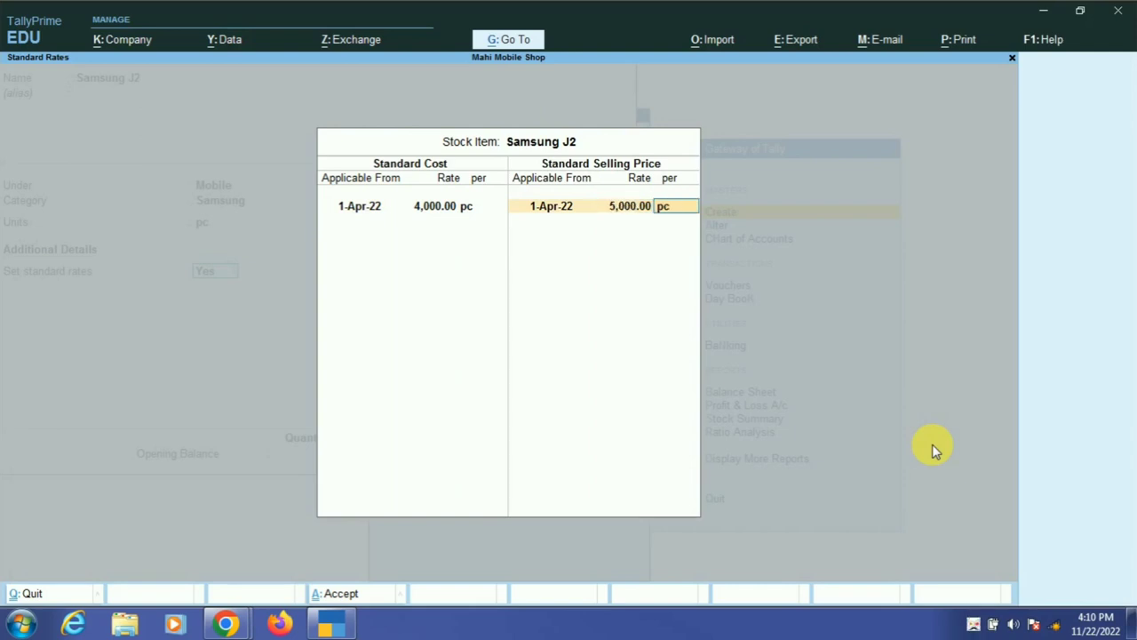
# - Enable VAT details with a 12% tax rate and save Samsung J2
pyautogui.press('Return')
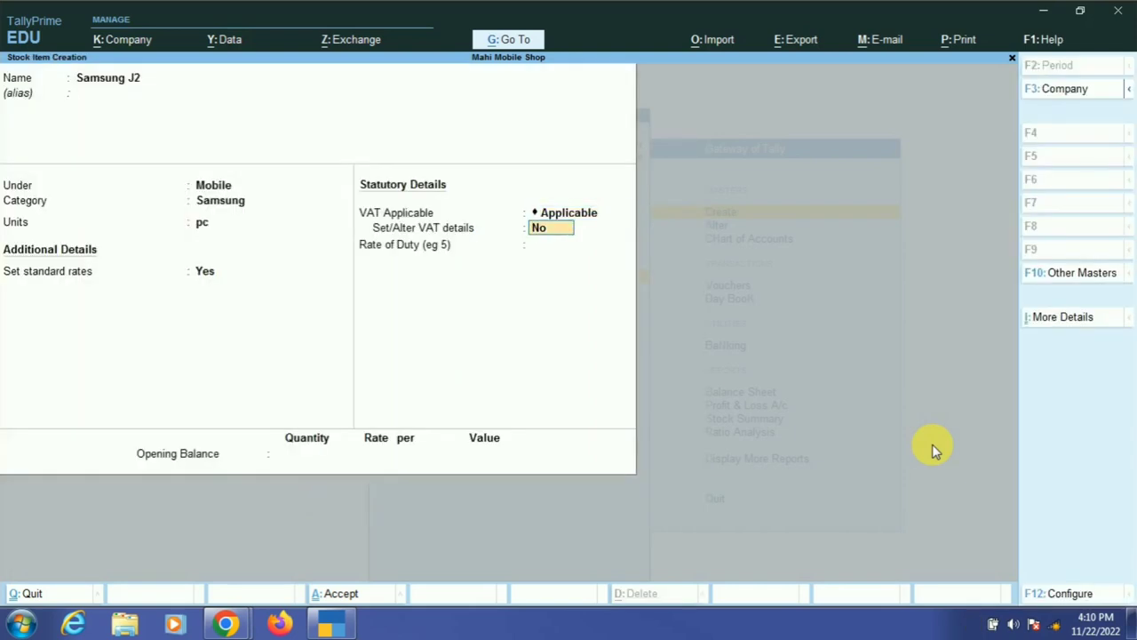
pyautogui.write('y')
pyautogui.press('Return')
pyautogui.press('Return')
pyautogui.press('Return')
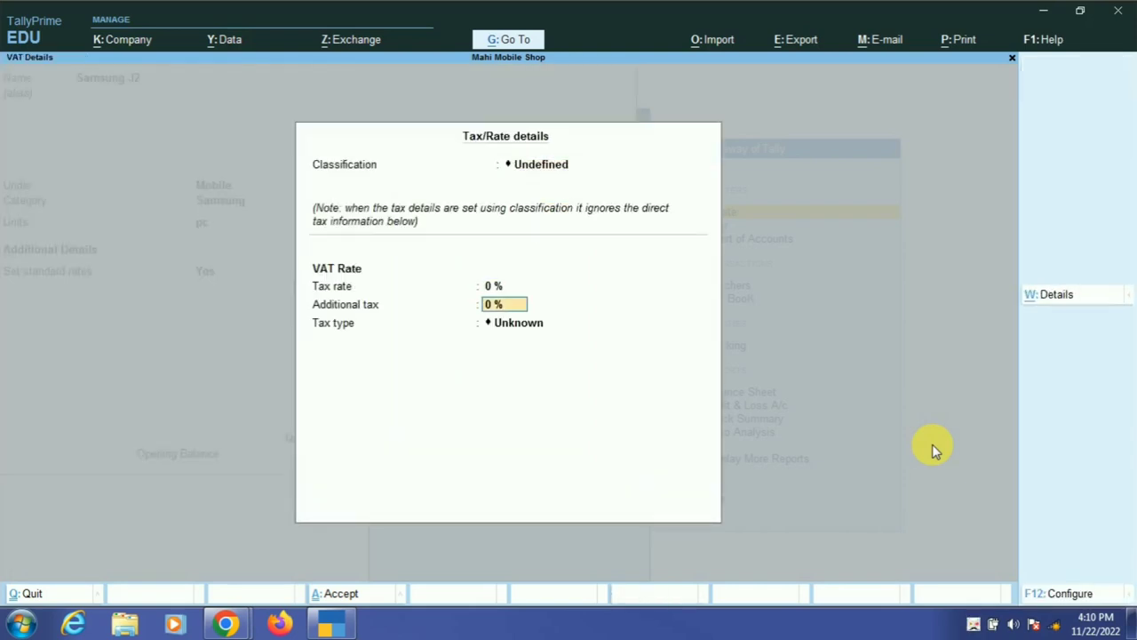
pyautogui.press('BackSpace')
pyautogui.write('12')
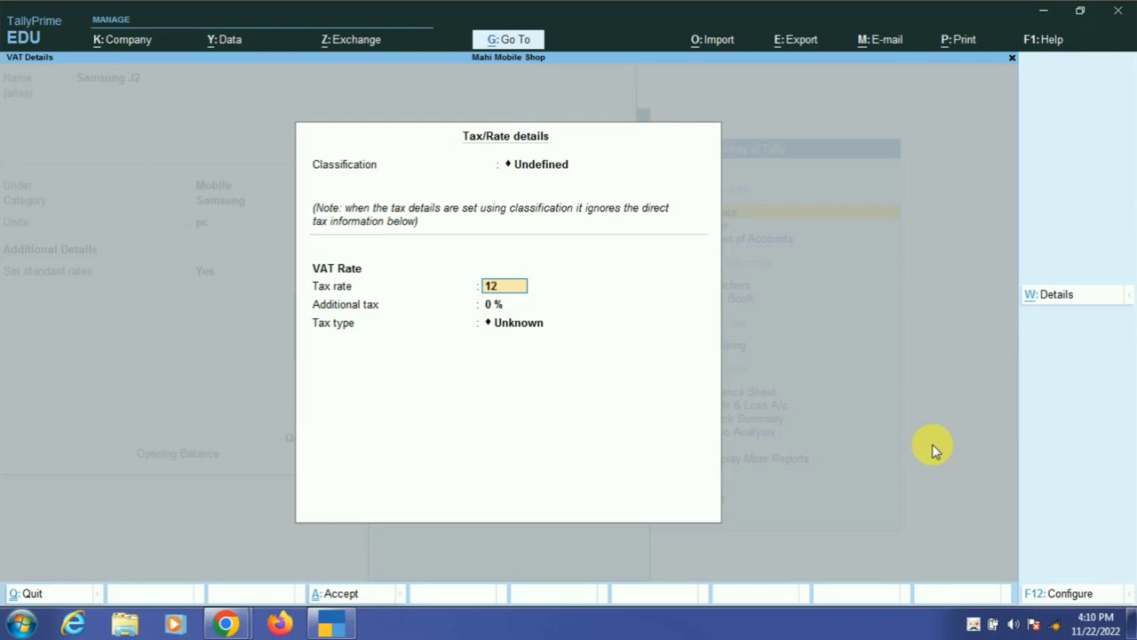
pyautogui.press('Return')
pyautogui.press('Return')
pyautogui.press('Return')
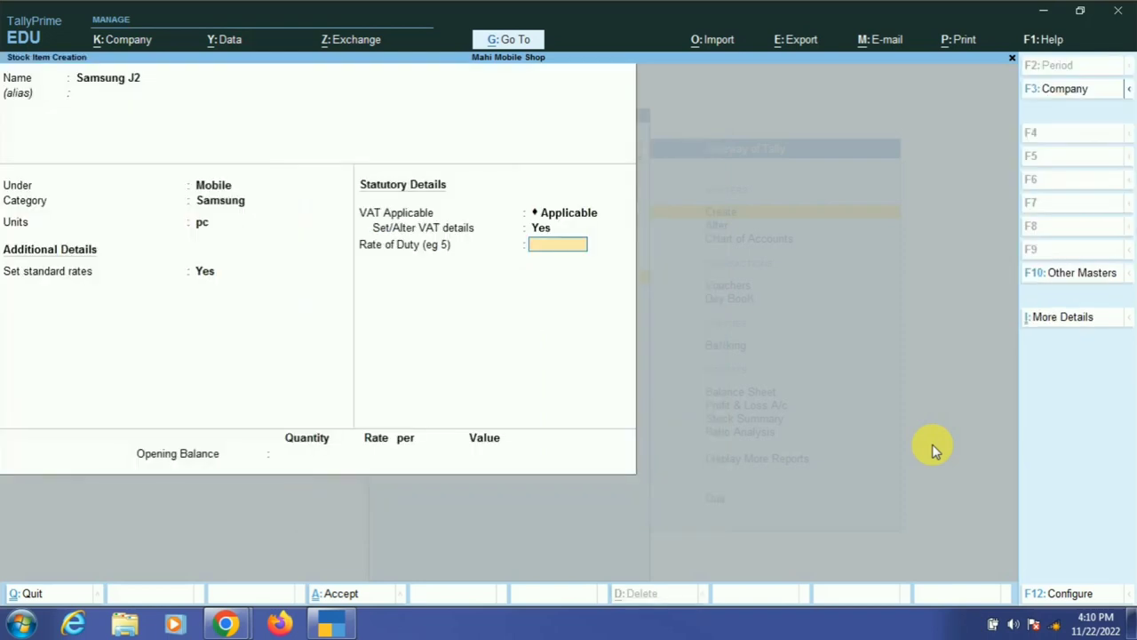
pyautogui.press('Return')
pyautogui.press('Return')
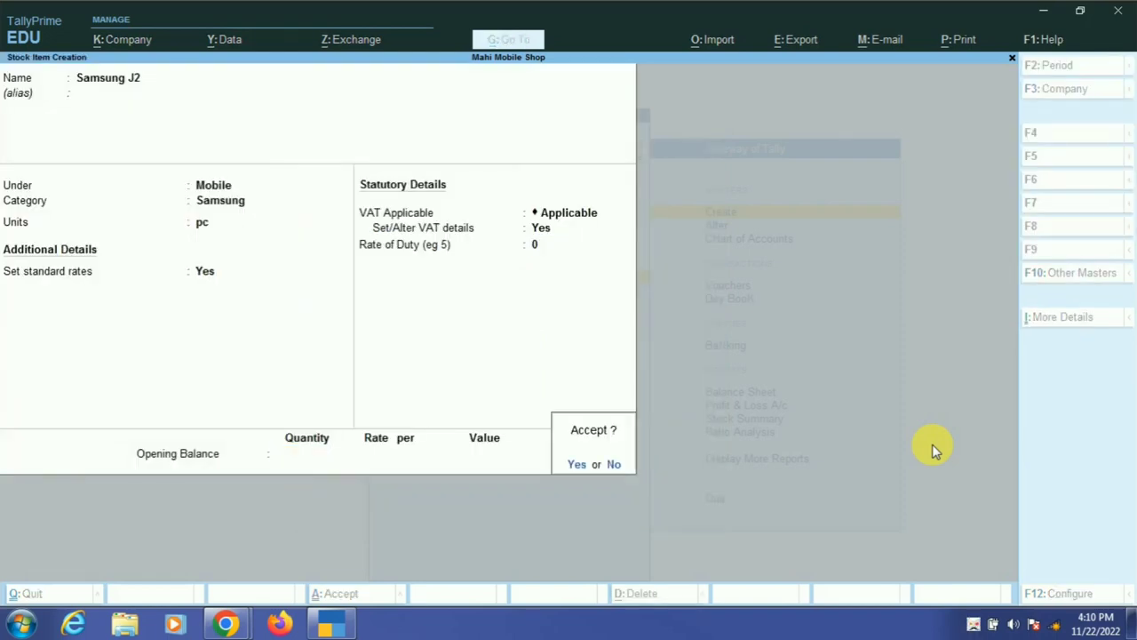
pyautogui.press('Return')
# - Create stock item Samsung J7 under Mobile, category Samsung, with unit pc
pyautogui.write('Sa')
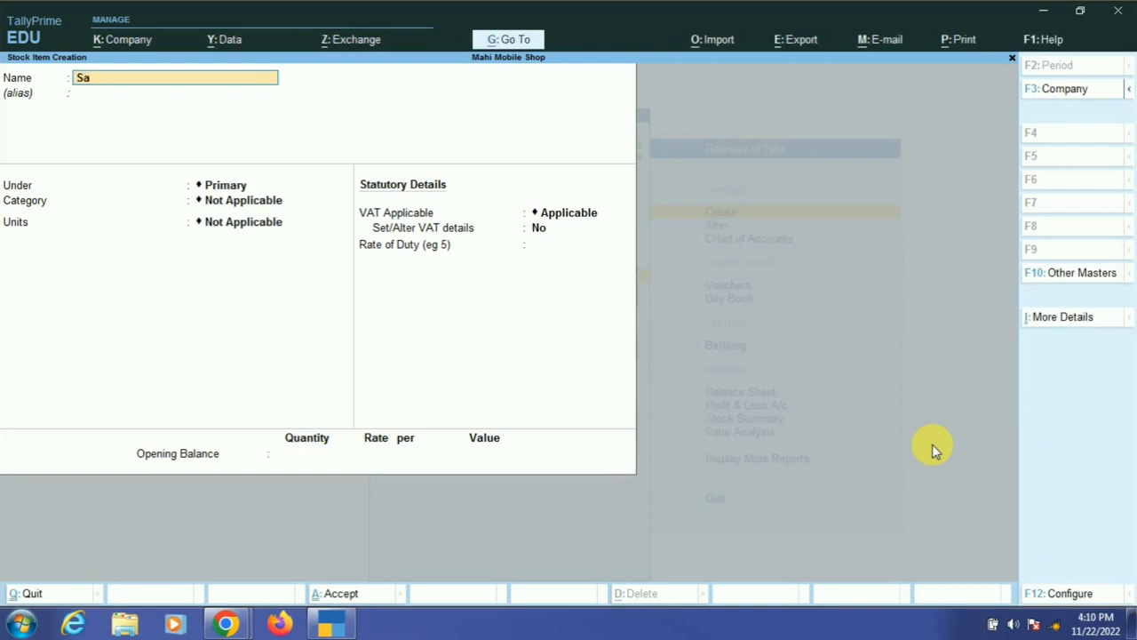
pyautogui.write('msung J7')
pyautogui.press('Return')
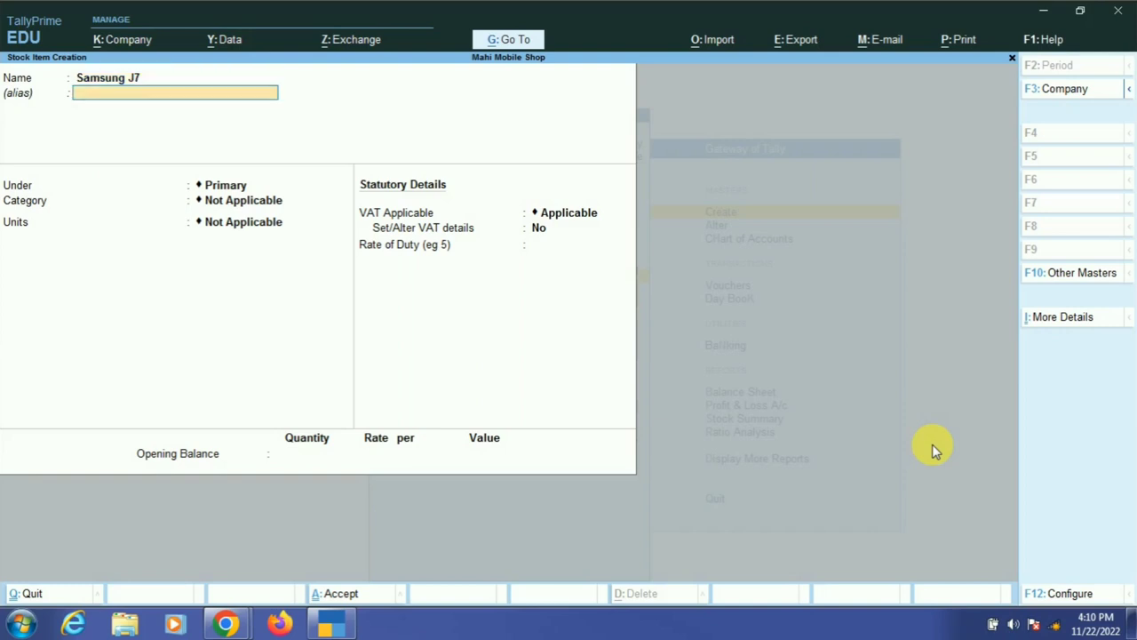
pyautogui.press('Return')
pyautogui.press('Down')
pyautogui.press('Return')
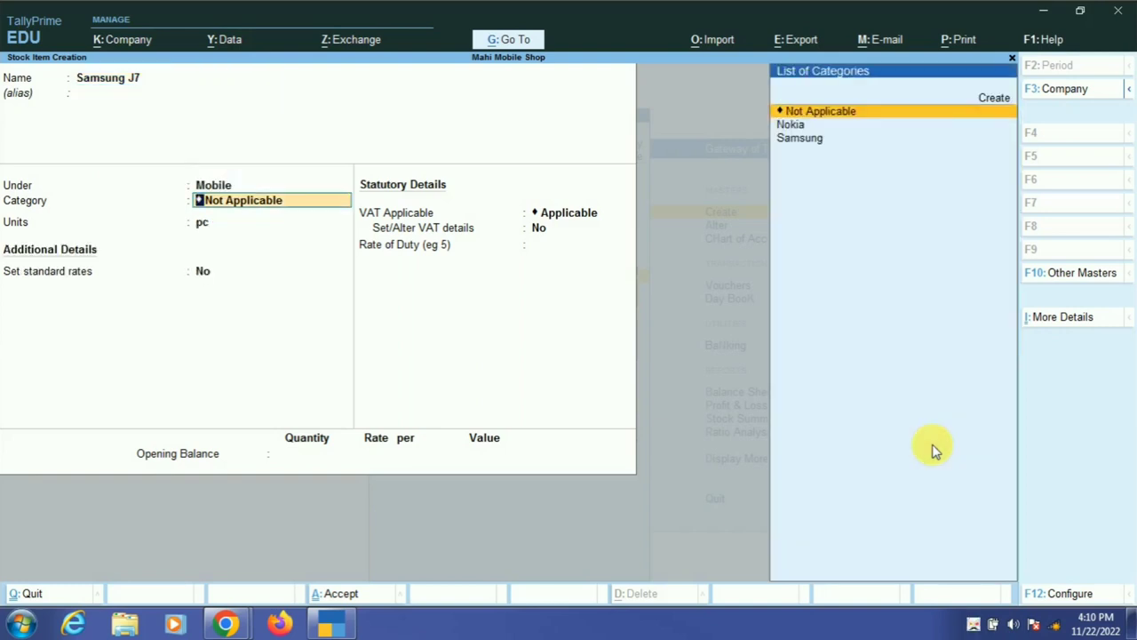
pyautogui.press('Down')
pyautogui.press('Down')
pyautogui.press('Return')
# - Set Samsung J7's standard rates: cost 8,000 and selling price 9,000
pyautogui.press('Return')
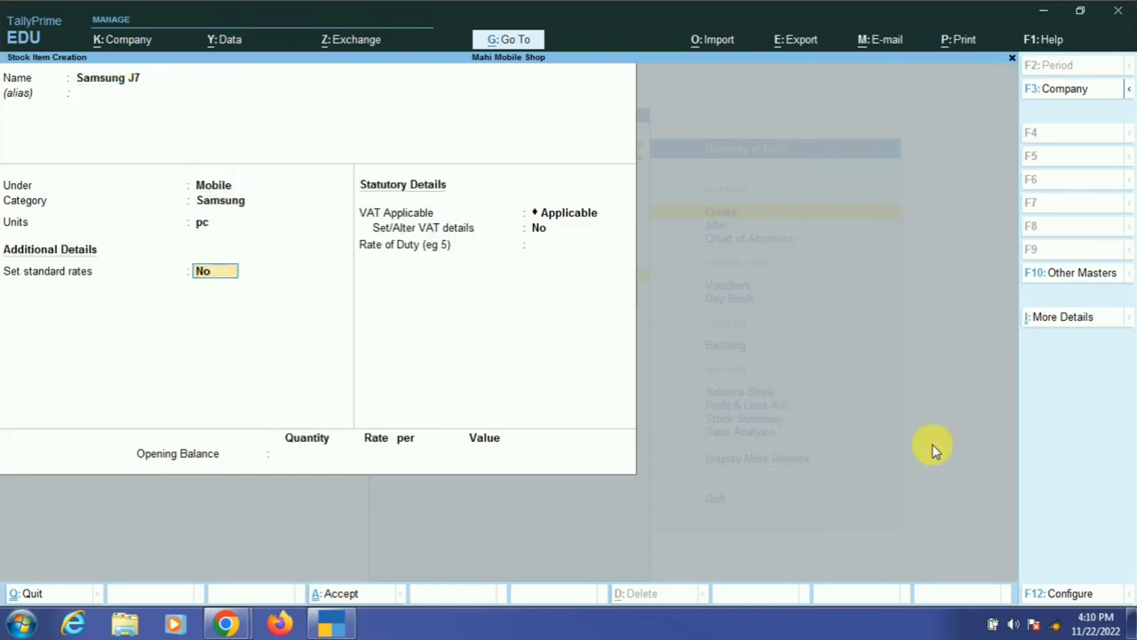
pyautogui.press('y')
pyautogui.press('Return')
pyautogui.press('Return')
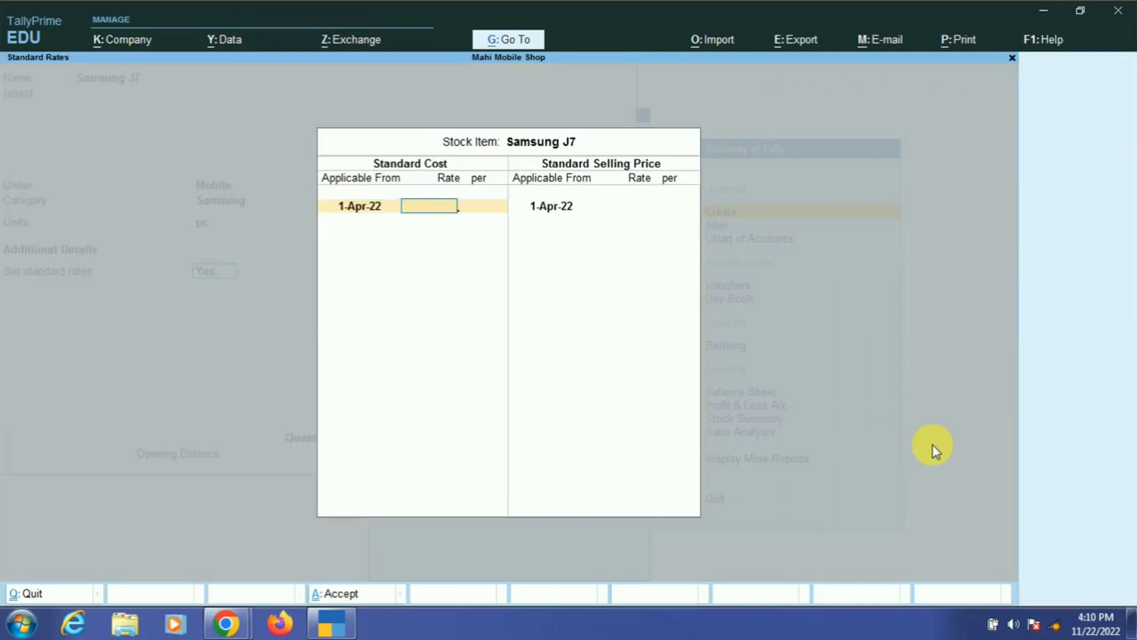
pyautogui.write('8000')
pyautogui.press('Return')
pyautogui.press('Return')
pyautogui.press('Return')
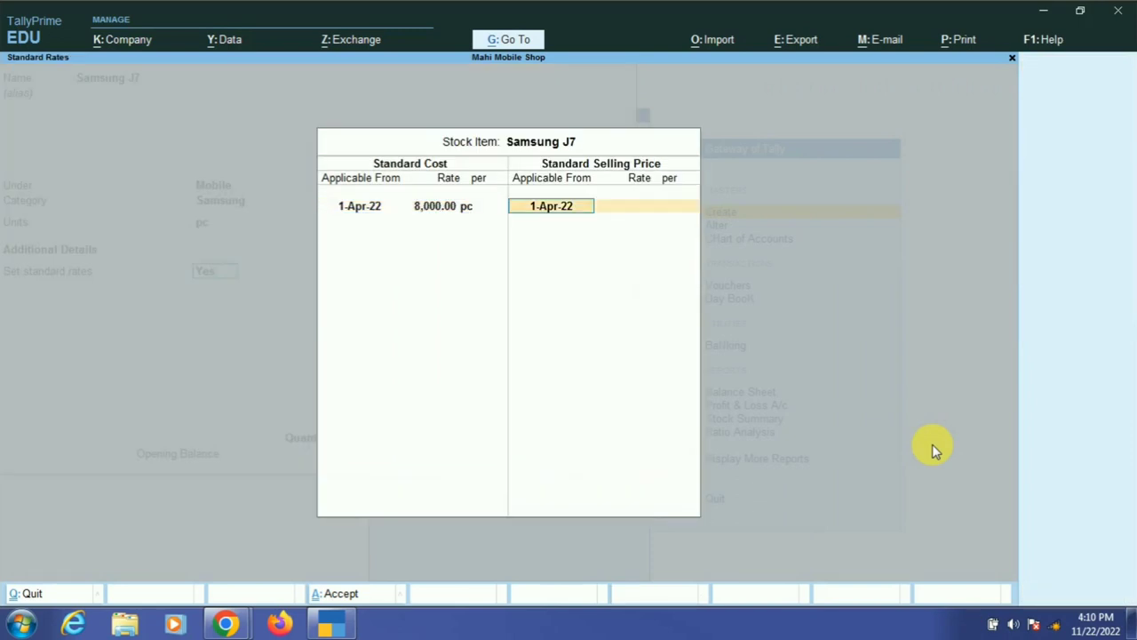
pyautogui.press('Return')
pyautogui.write('9,0000')
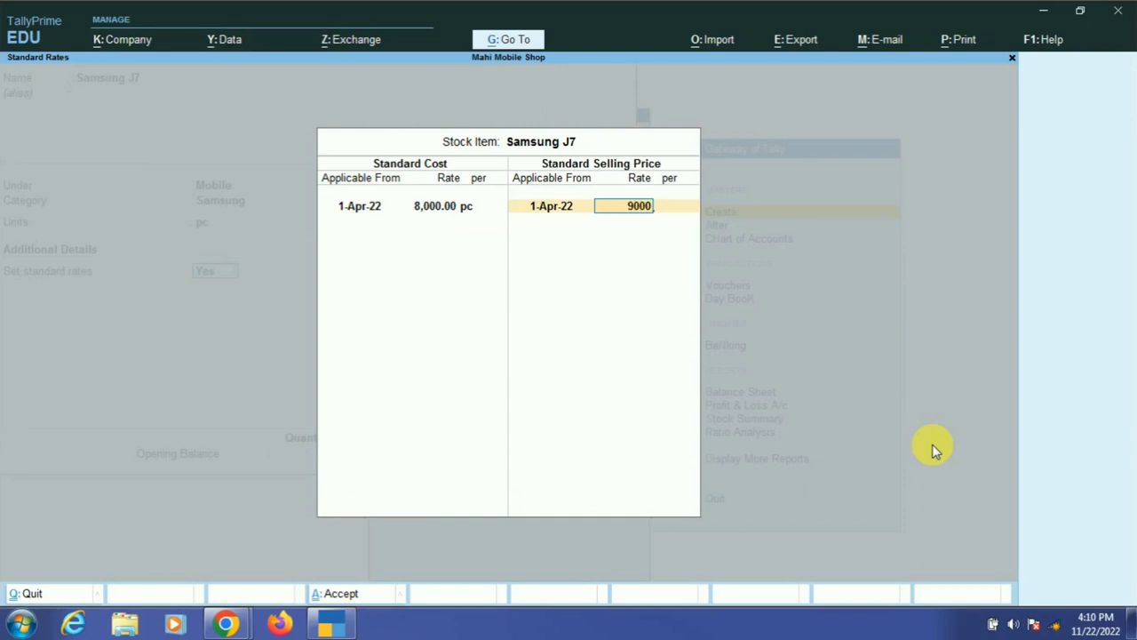
pyautogui.press('Return')
pyautogui.press('Return')
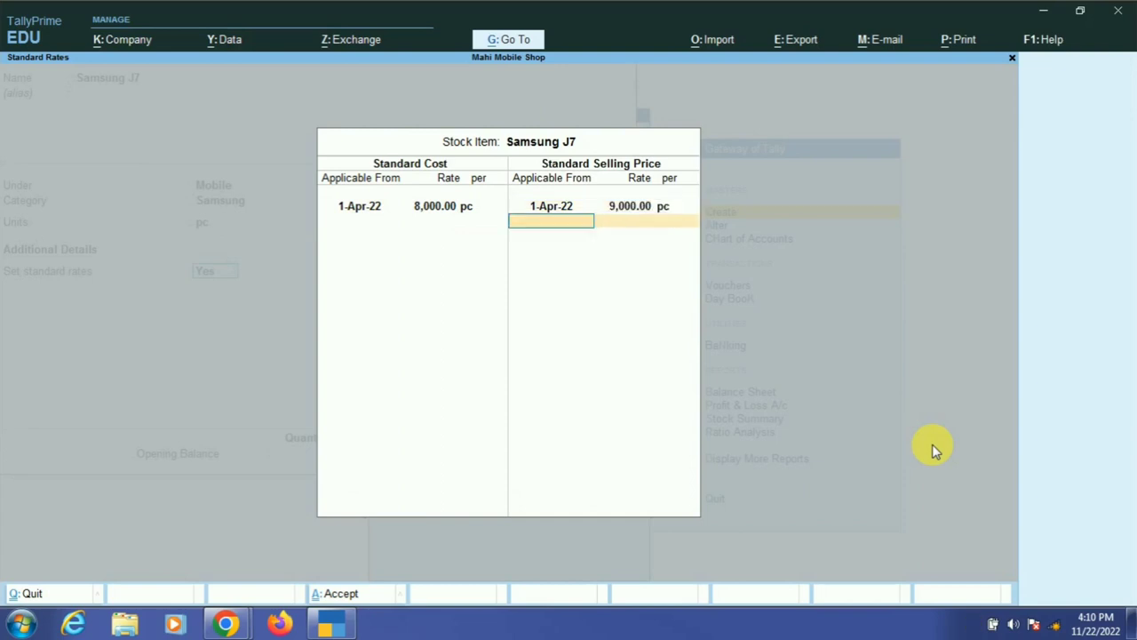
pyautogui.press('Return')
pyautogui.press('Return')
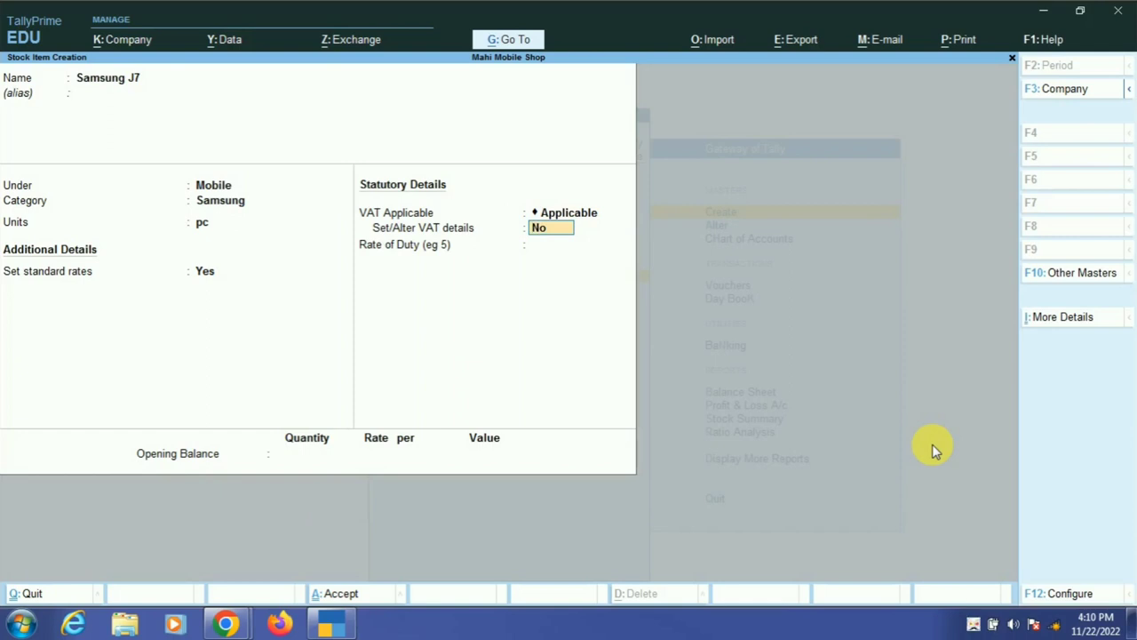
# - Give Samsung J7 a 12% VAT tax rate, save it, and close the blank form
pyautogui.write('y')
pyautogui.press('Return')
pyautogui.press('Return')
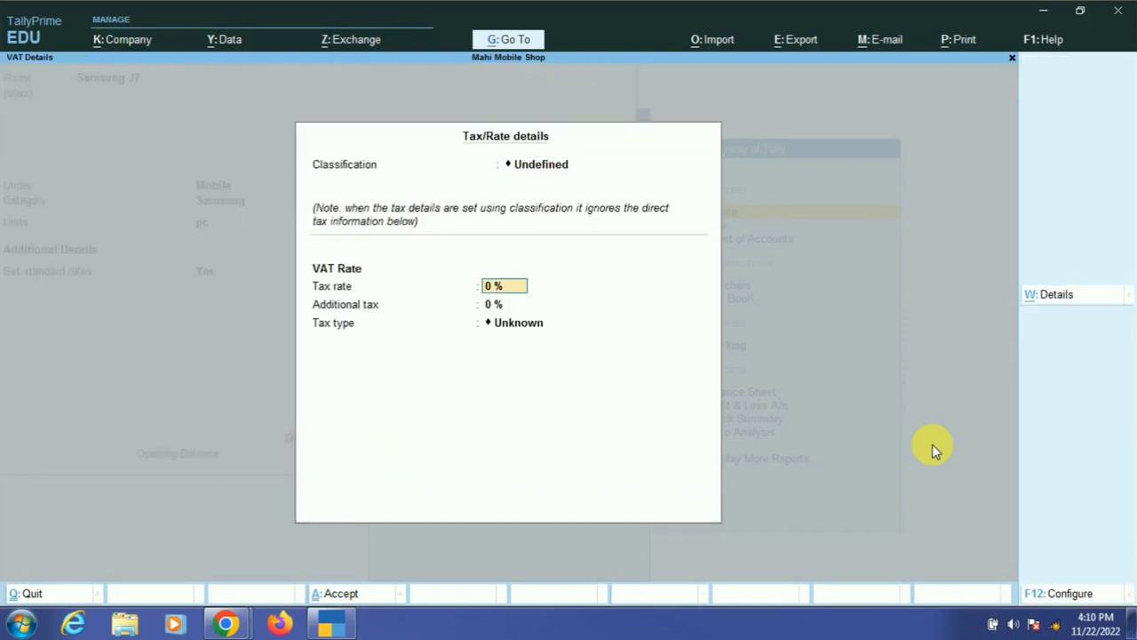
pyautogui.write('12')
pyautogui.press('Return')
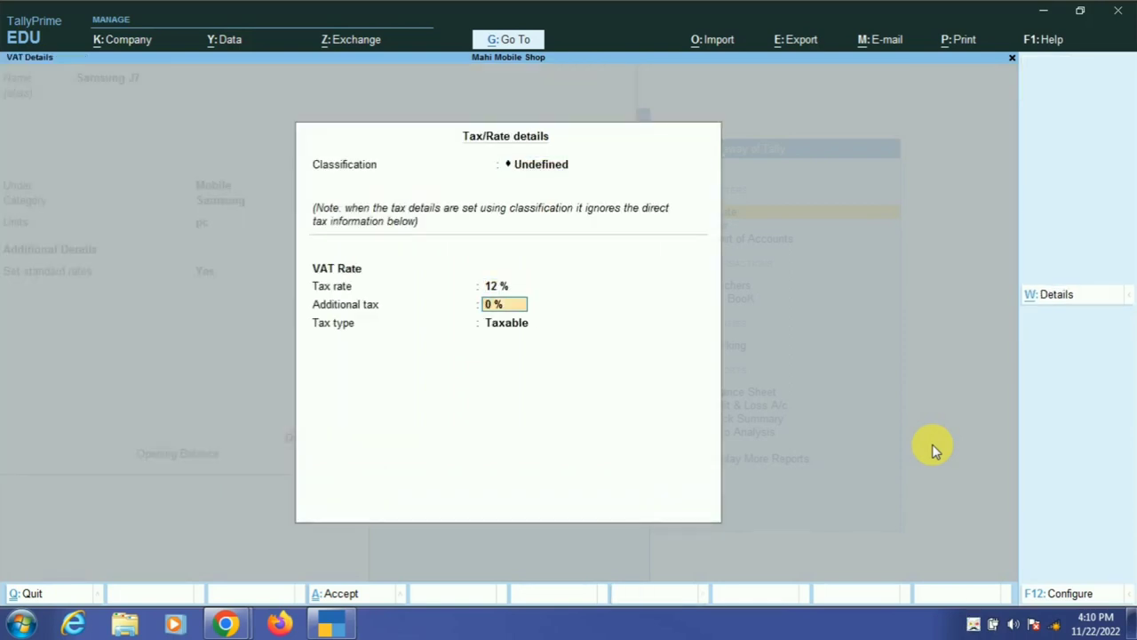
pyautogui.press('Return')
pyautogui.press('Return')
pyautogui.press('Return')
pyautogui.press('Return')
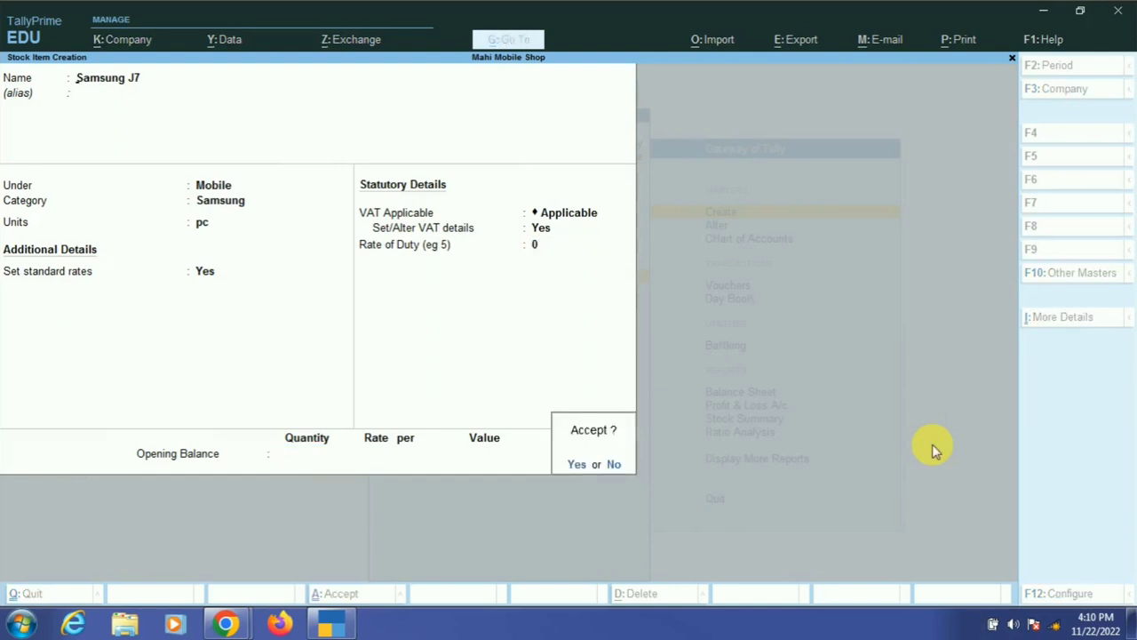
pyautogui.press('Return')
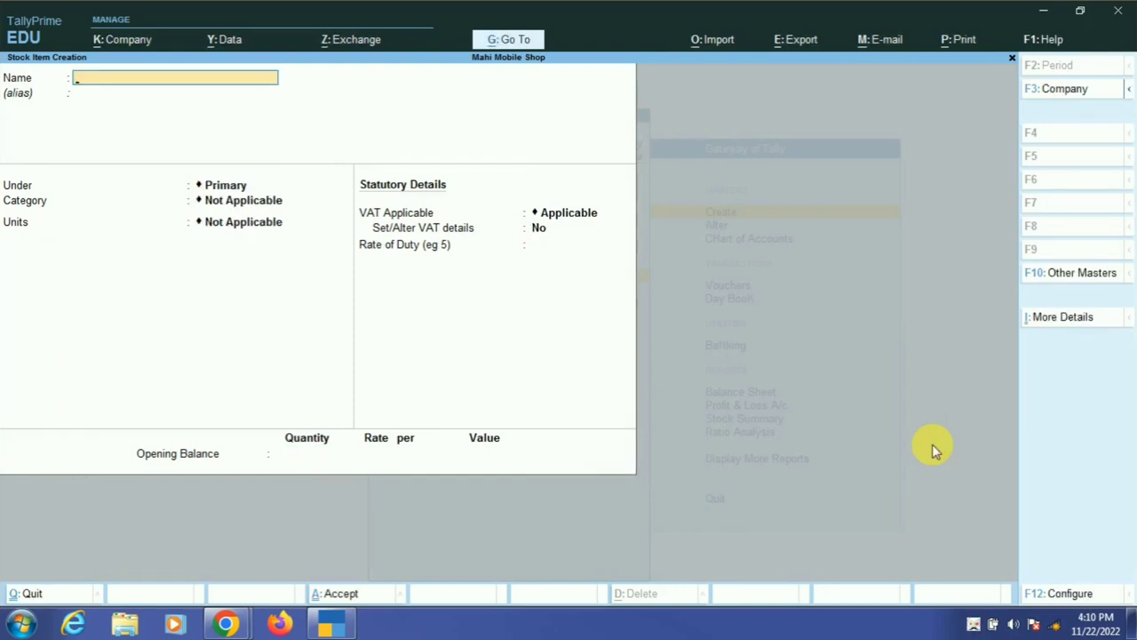
pyautogui.press('Escape')
# - Return to the Gateway of Tally and start a new Purchase voucher (F9)
pyautogui.press('y')
pyautogui.press('Escape')
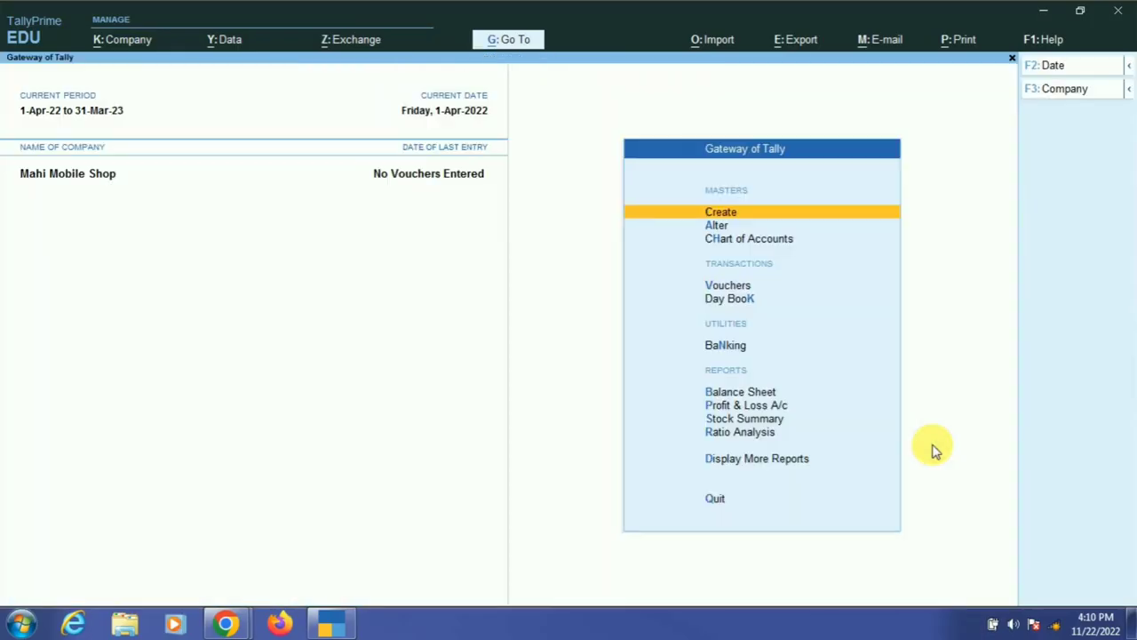
pyautogui.press('v')
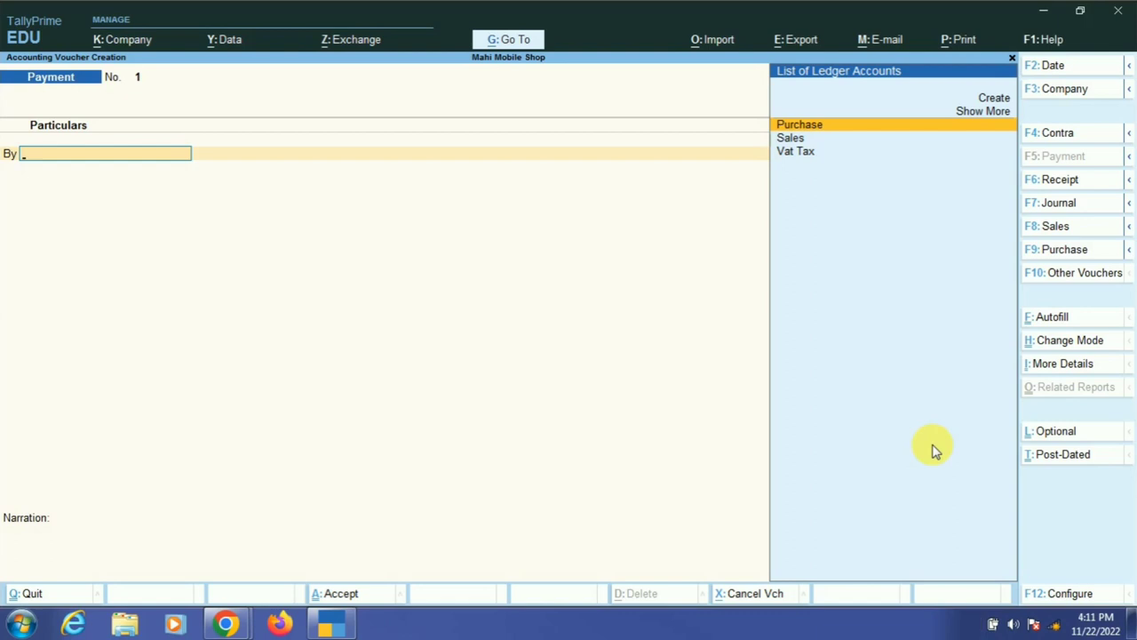
pyautogui.press('F9')
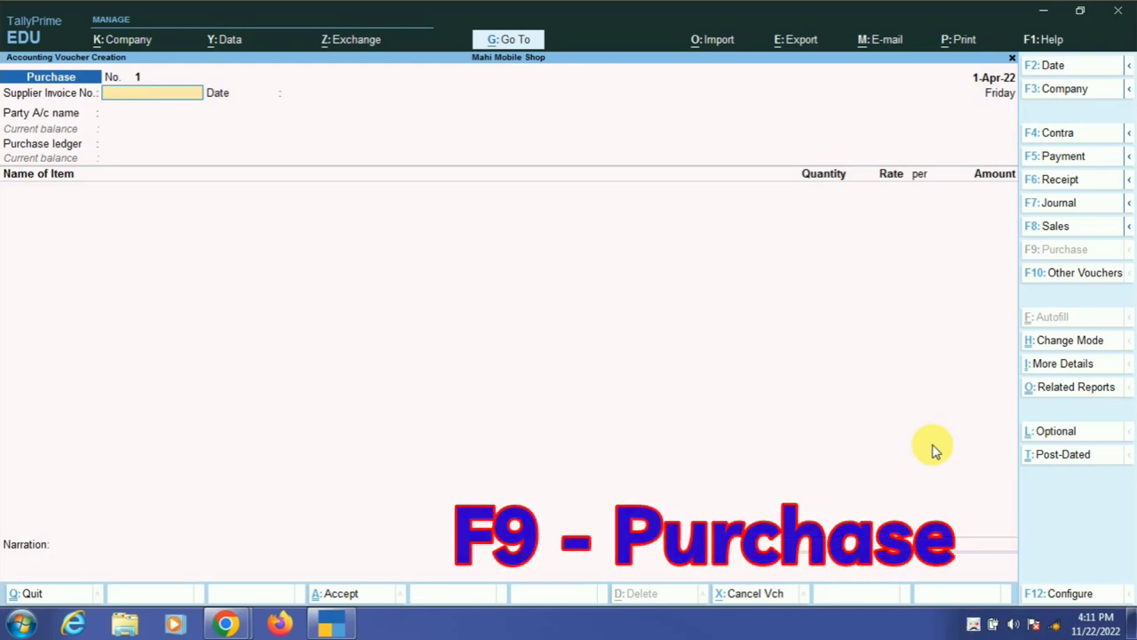
# - Enter supplier invoice number 12 and keep the date 1-Apr-22
pyautogui.write('12')
pyautogui.press('Return')
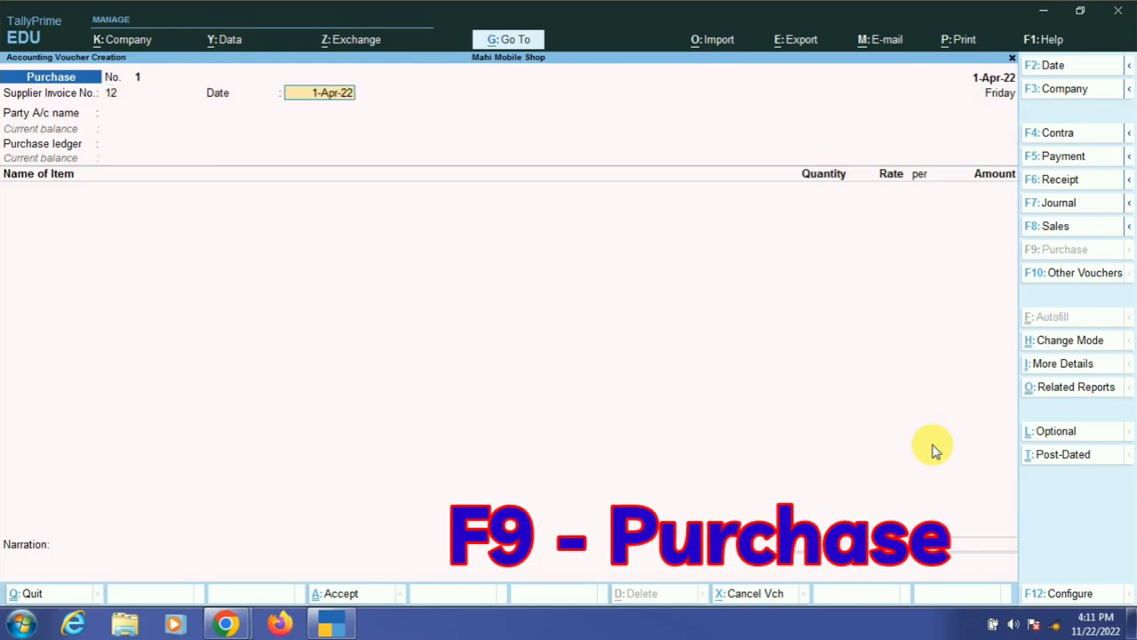
pyautogui.press('Return')
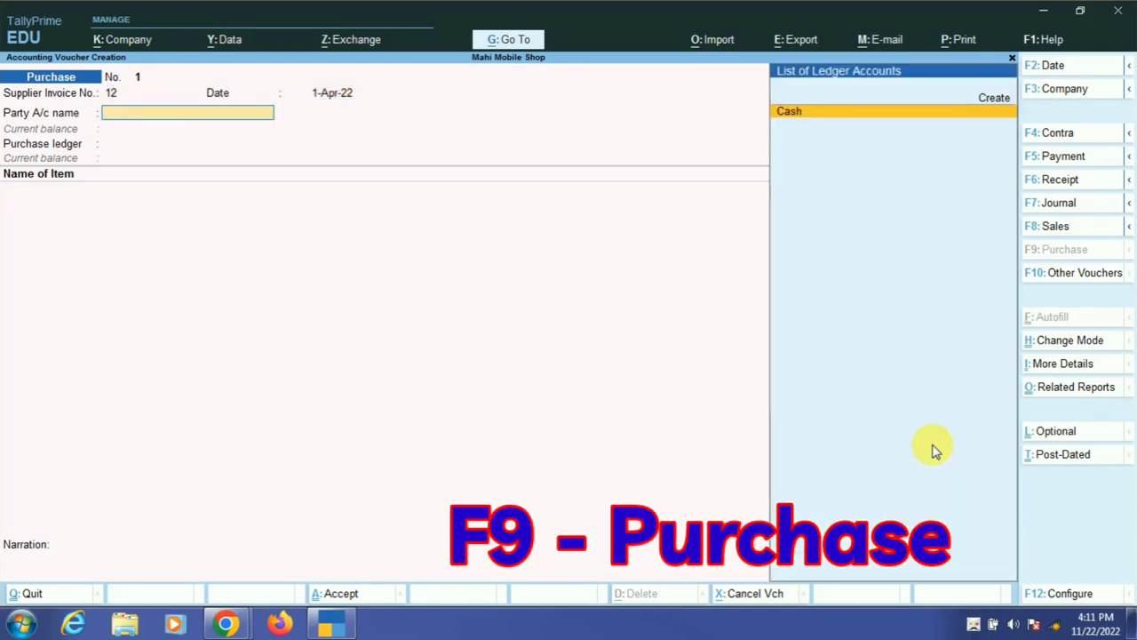
pyautogui.press('Up')
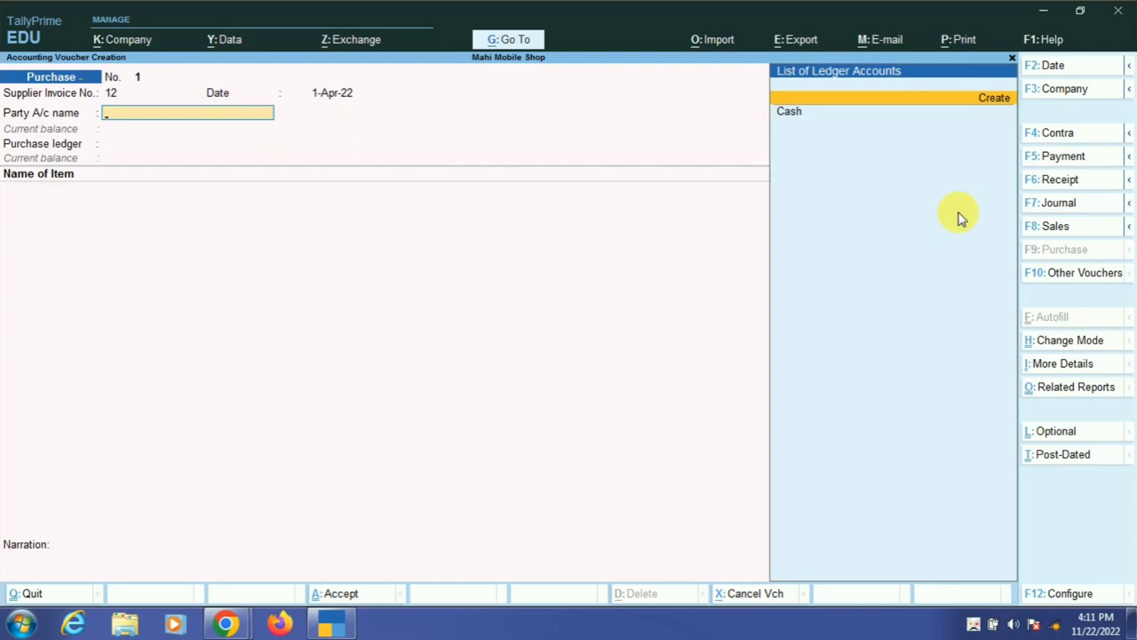
# - Create ledger 'Mohan Mobile Sales Lucknow' under Sundry Creditors
pyautogui.press('Return')
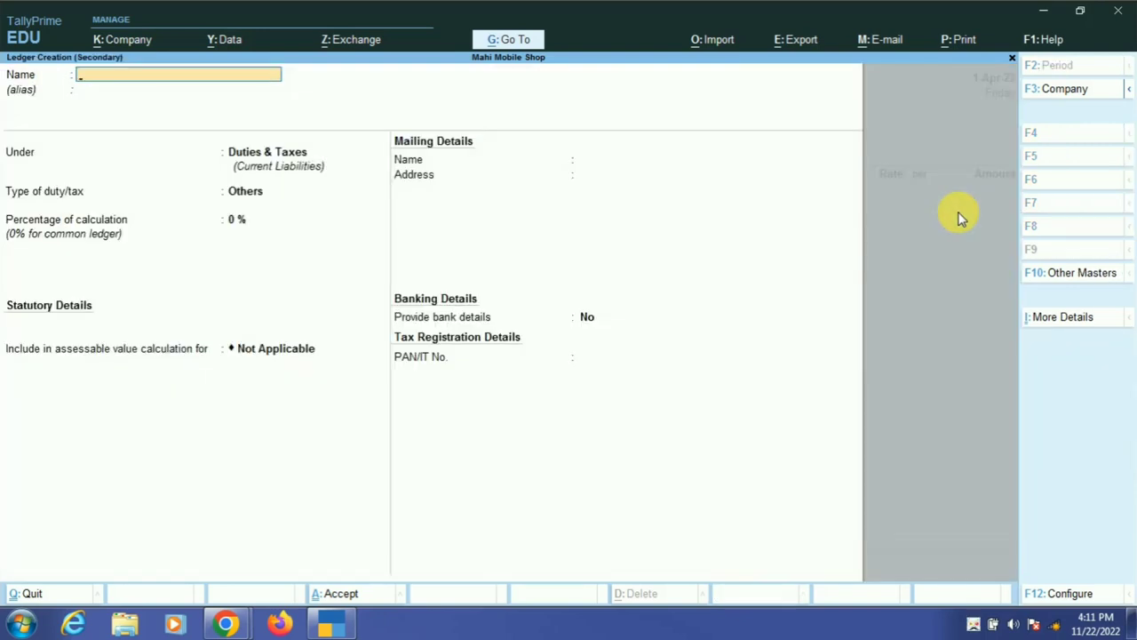
pyautogui.write('Mohan Mos')
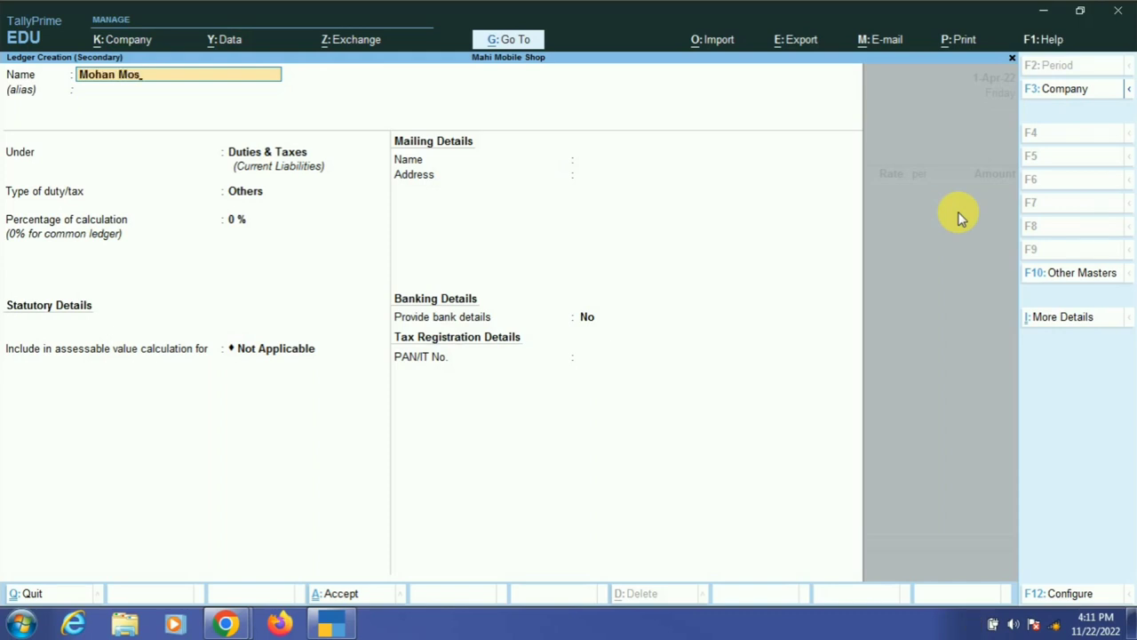
pyautogui.press('BackSpace')
pyautogui.write('bile Sales Luckno')
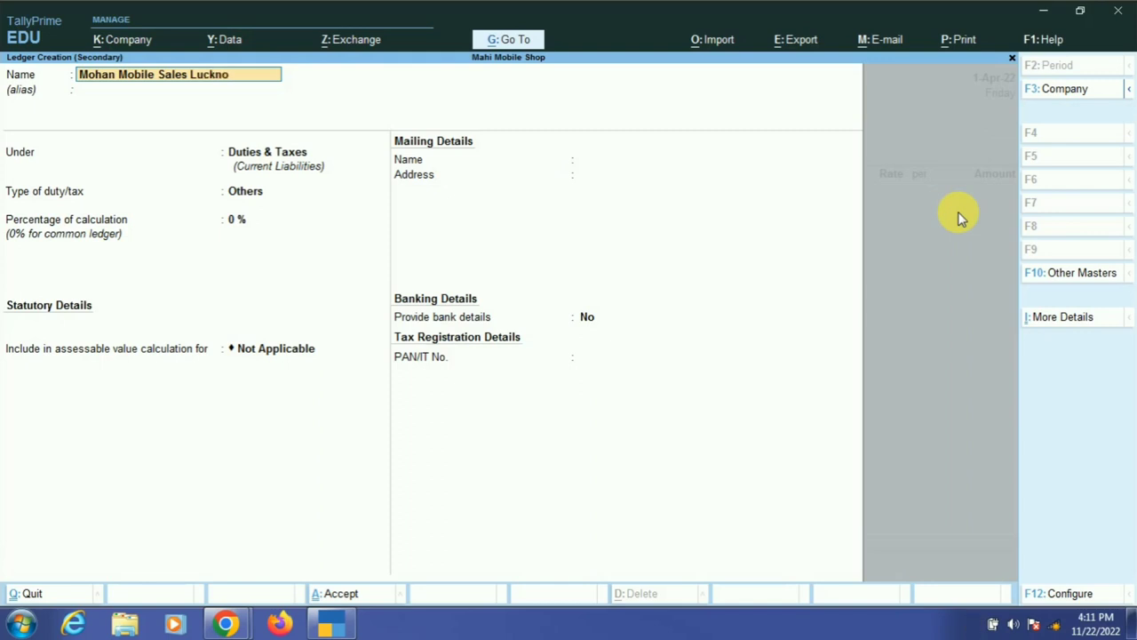
pyautogui.write('w')
pyautogui.press('Return')
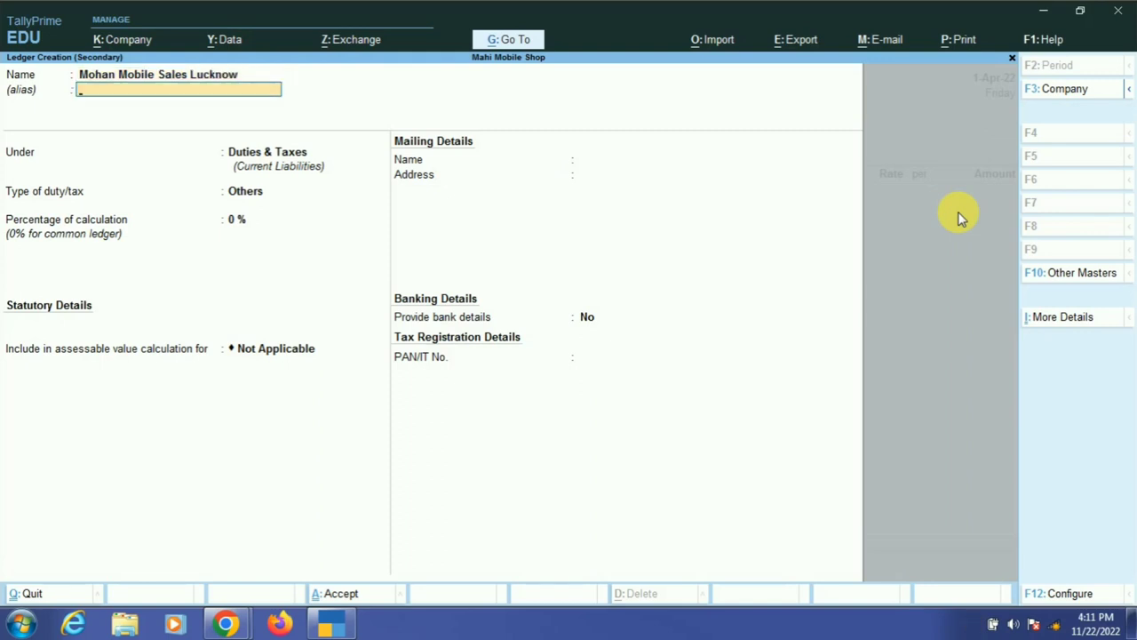
pyautogui.press('Return')
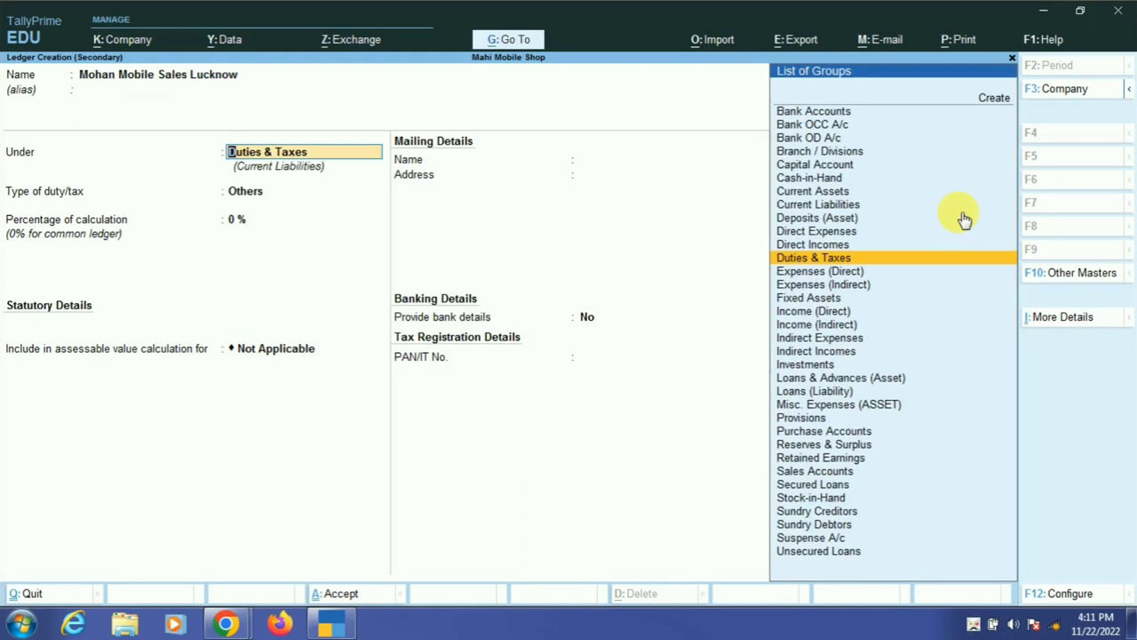
pyautogui.write('S')
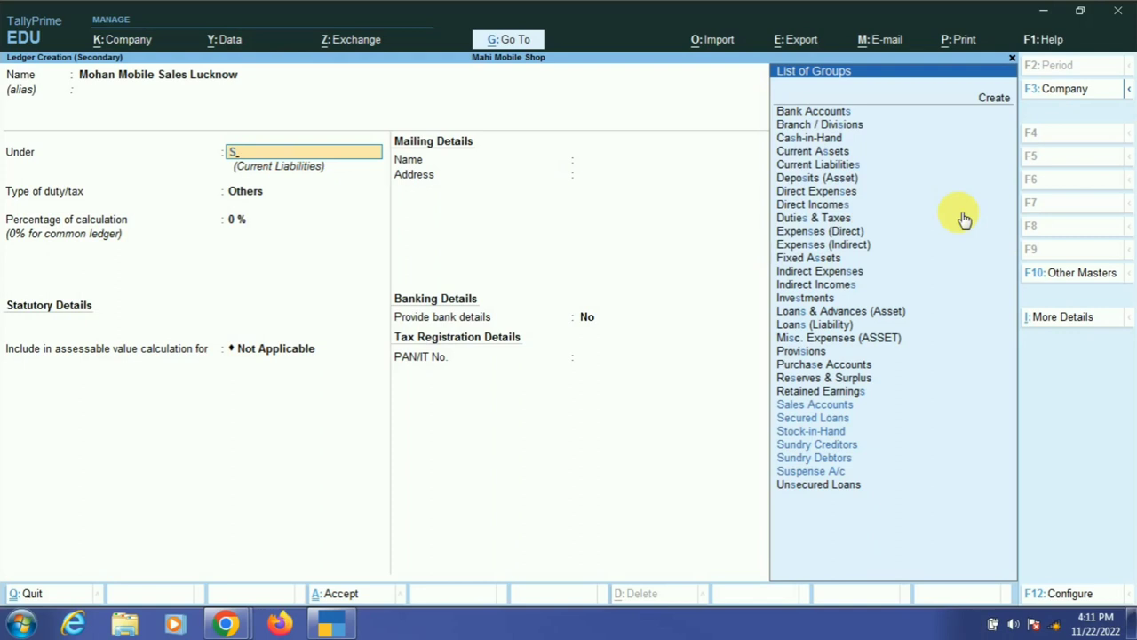
pyautogui.press('Up')
pyautogui.press('Up')
pyautogui.press('Up')
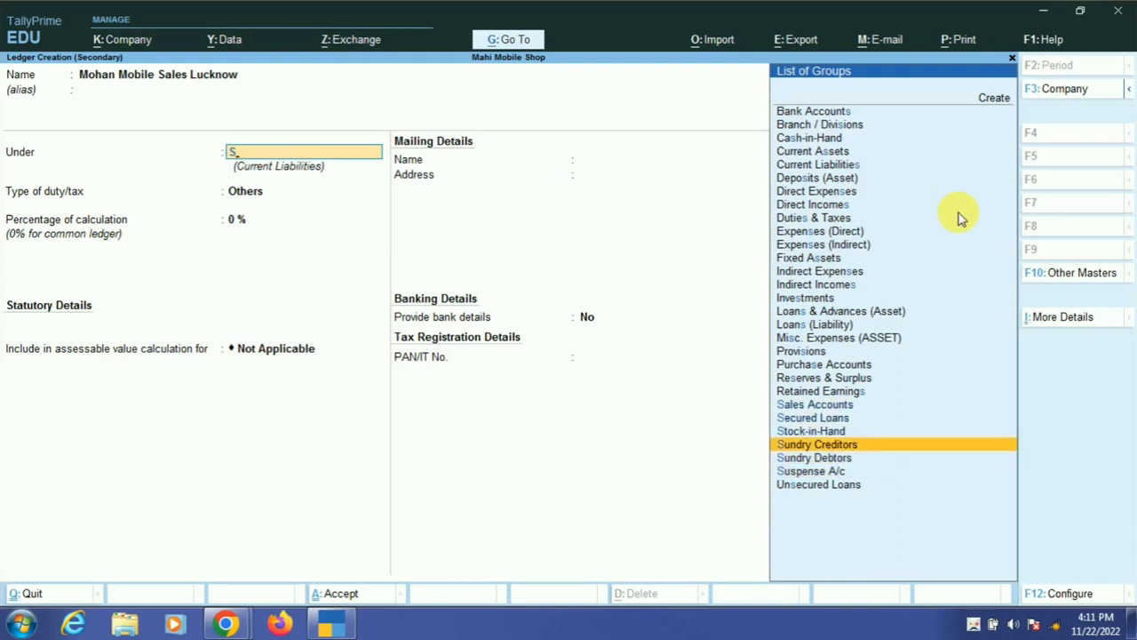
pyautogui.press('Return')
pyautogui.press('Return')
pyautogui.press('Return')
pyautogui.press('Return')
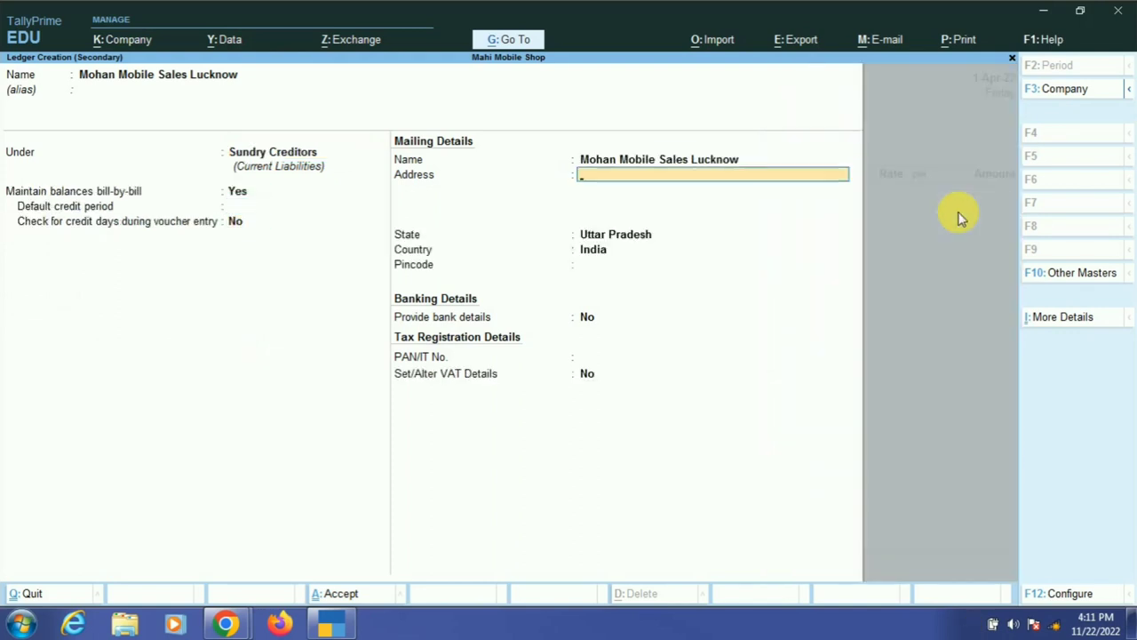
# - Set the ledger address to Lucknow, save it, and accept the receipt and VAT details
pyautogui.write('J')
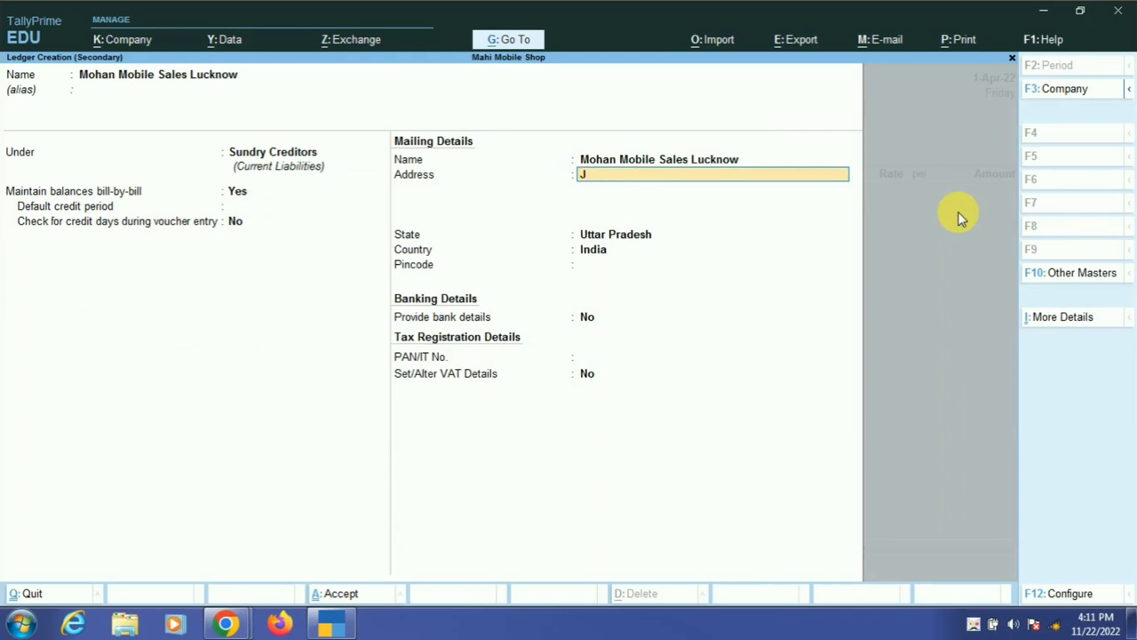
pyautogui.press('BackSpace')
pyautogui.write('Lucknow')
pyautogui.press('Return')
pyautogui.press('Return')
pyautogui.press('Return')
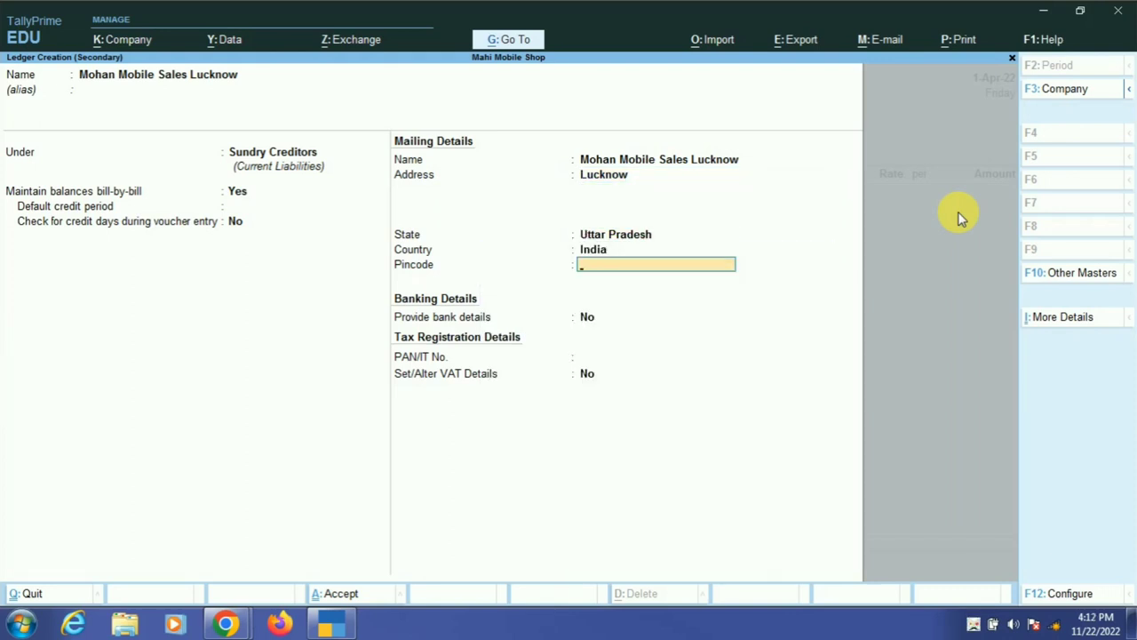
pyautogui.press('Return')
pyautogui.press('Return')
pyautogui.press('Return')
pyautogui.press('Return')
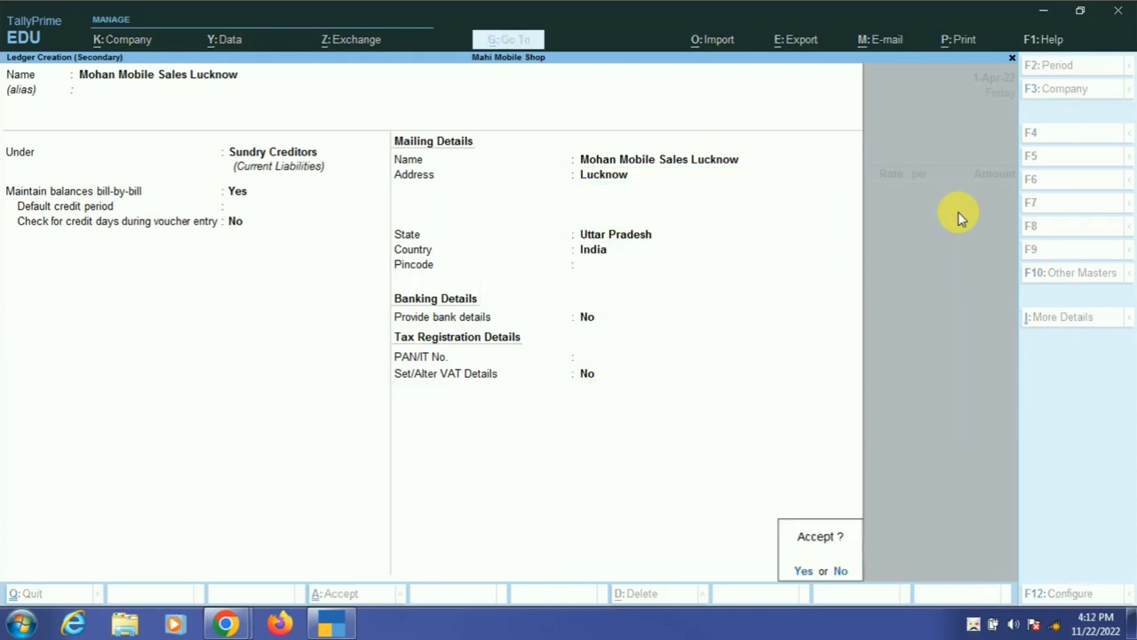
pyautogui.press('Return')
pyautogui.press('Return')
pyautogui.press('Return')
pyautogui.press('Return')
pyautogui.press('Return')
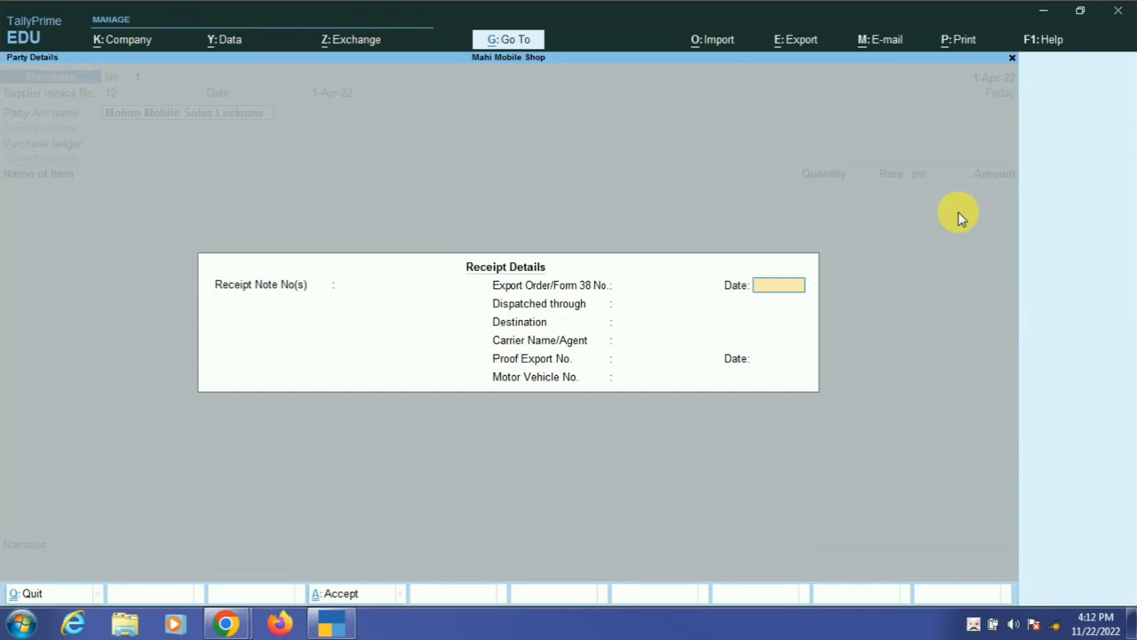
pyautogui.press('Return')
pyautogui.press('Return')
pyautogui.press('Return')
pyautogui.press('Return')
pyautogui.press('Return')
pyautogui.press('Return')
pyautogui.press('Return')
pyautogui.press('Return')
pyautogui.press('Return')
pyautogui.press('Return')
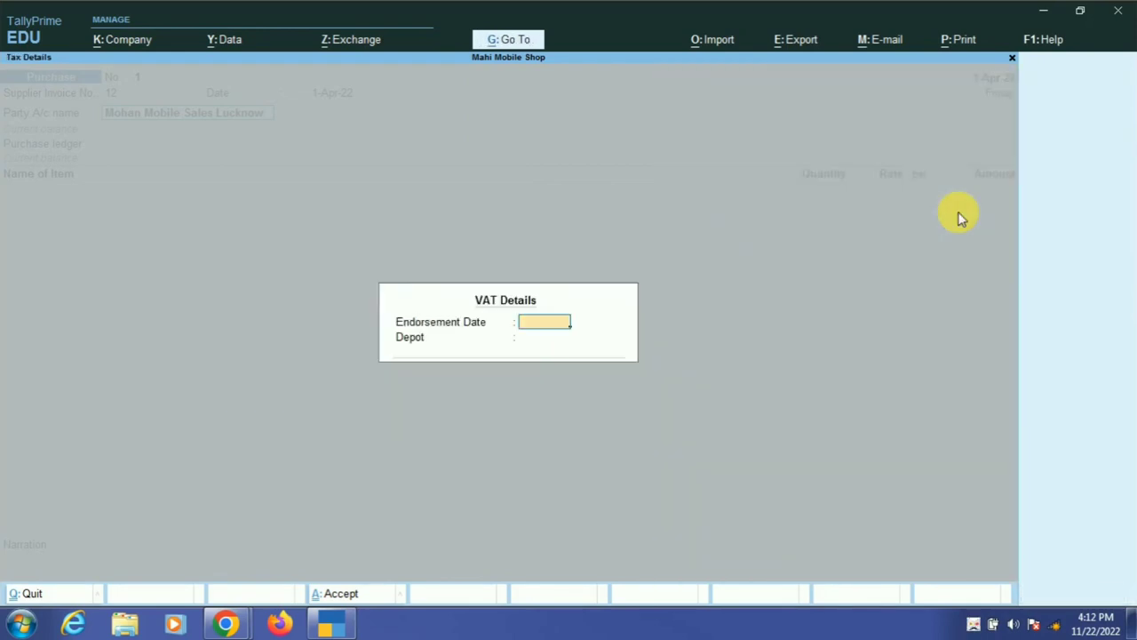
pyautogui.press('Return')
pyautogui.press('Return')
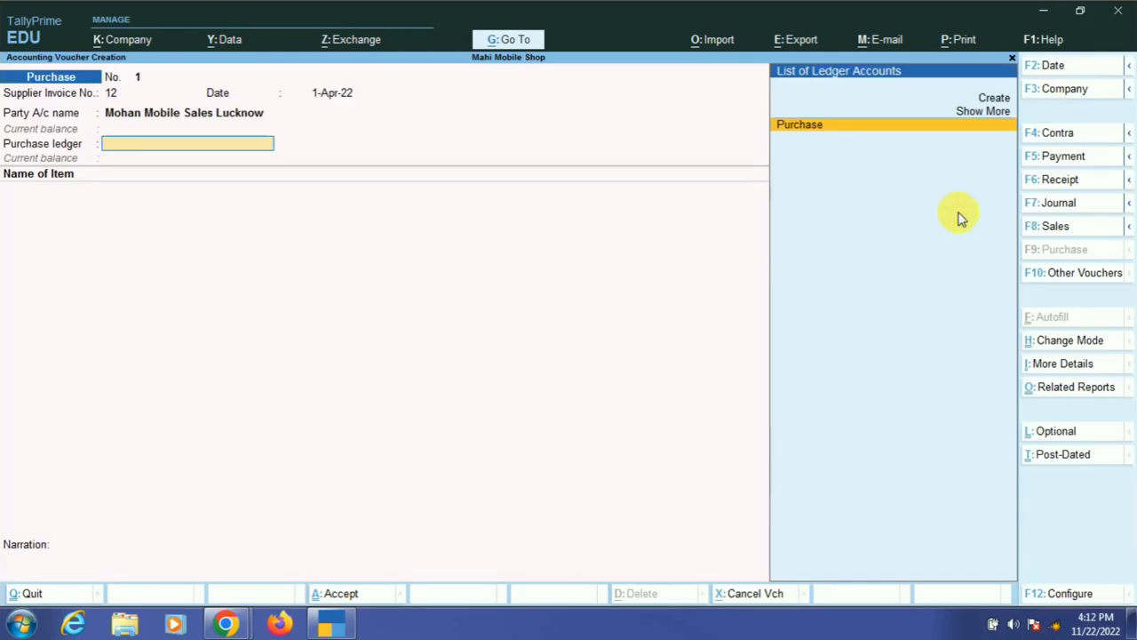
# - Use the Purchase ledger and enter Nokia 1200, 100 pc at 1,000, totalling 1,00,000
pyautogui.press('Return')
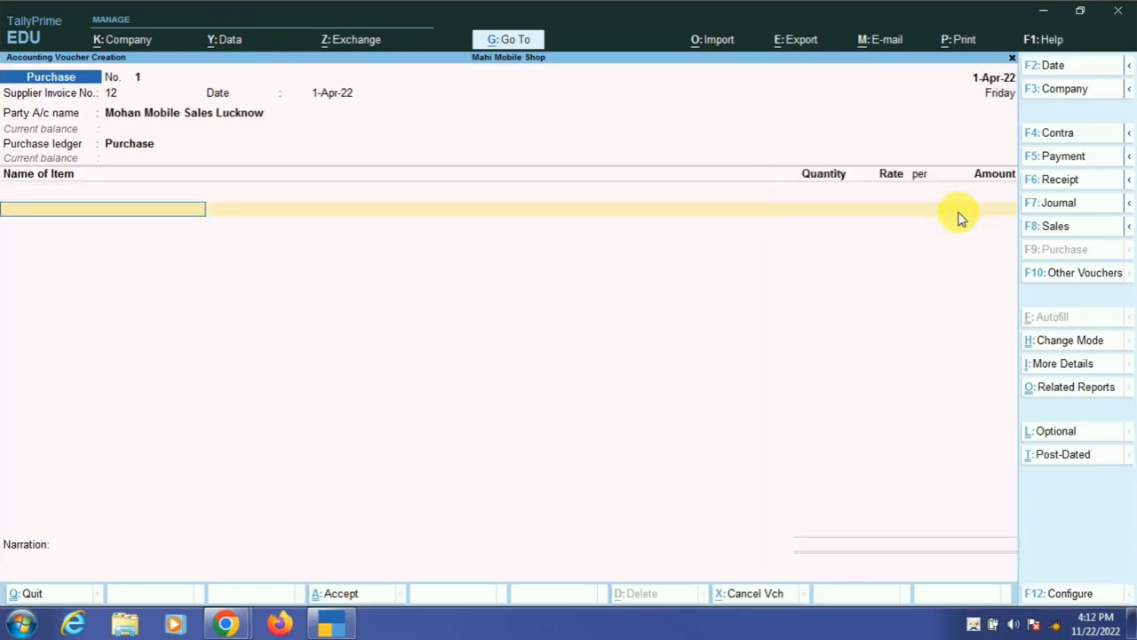
pyautogui.write('N')
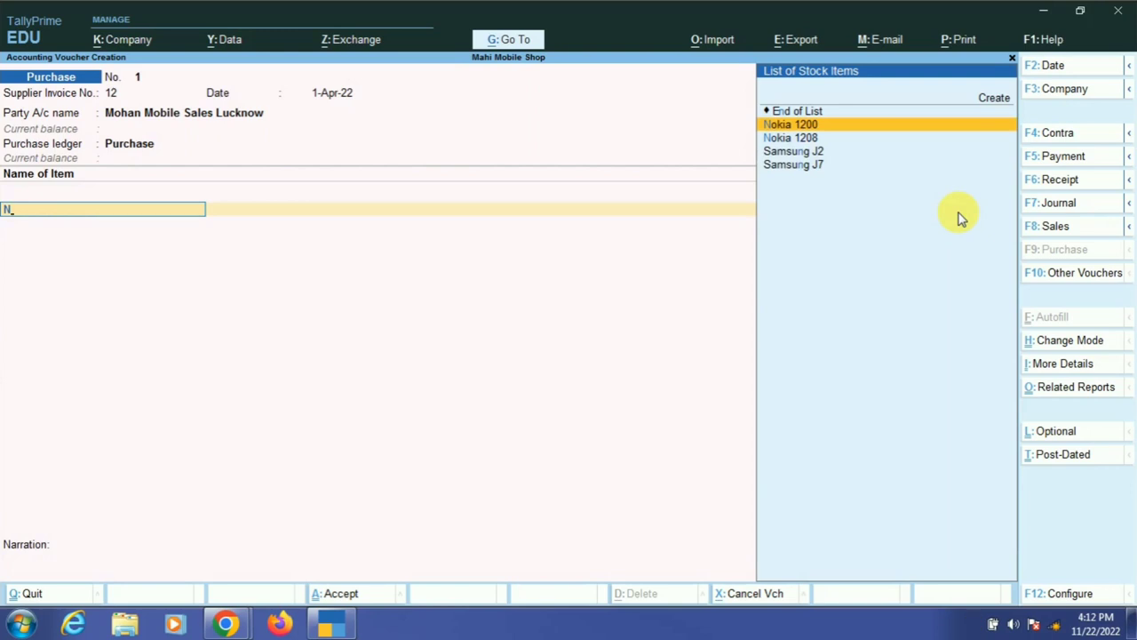
pyautogui.press('Return')
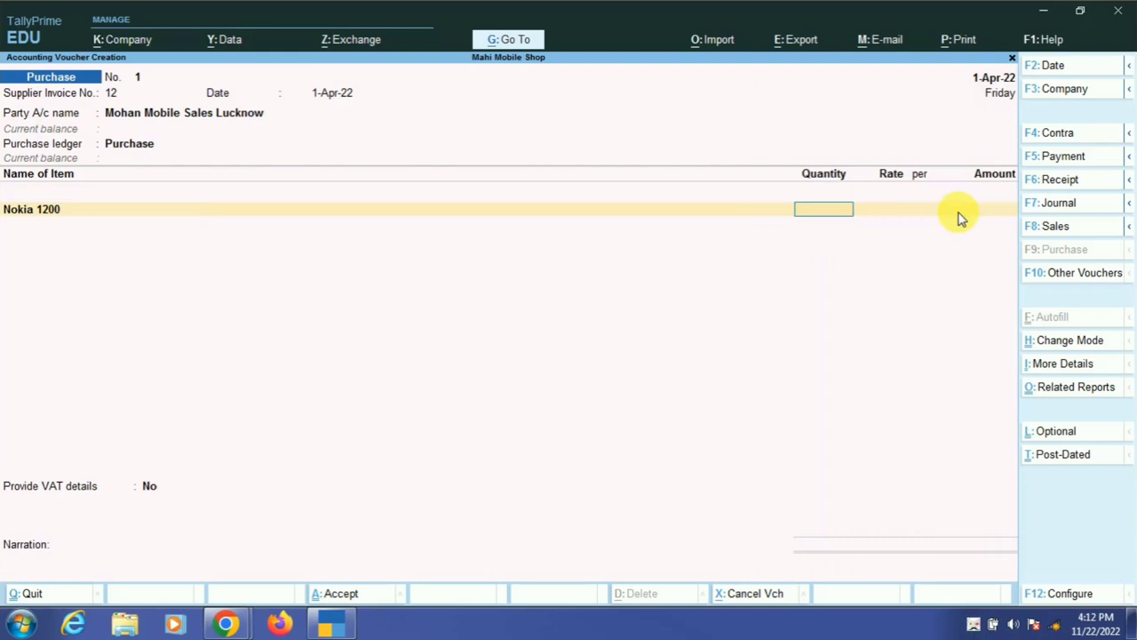
pyautogui.write('100')
pyautogui.press('Return')
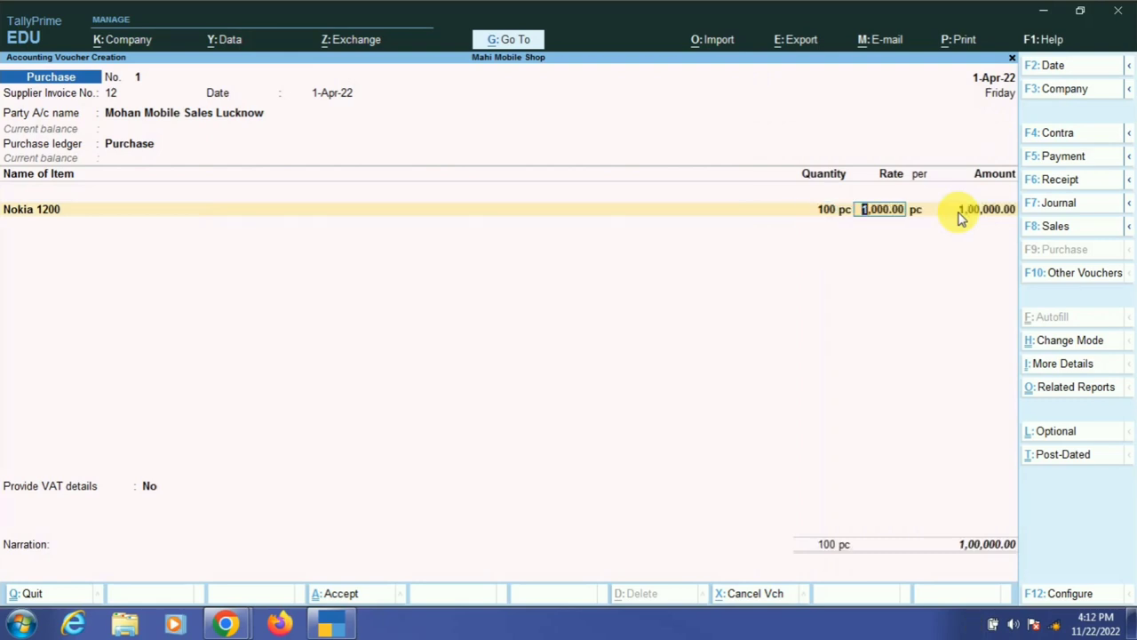
pyautogui.press('BackSpace')
pyautogui.write('10')
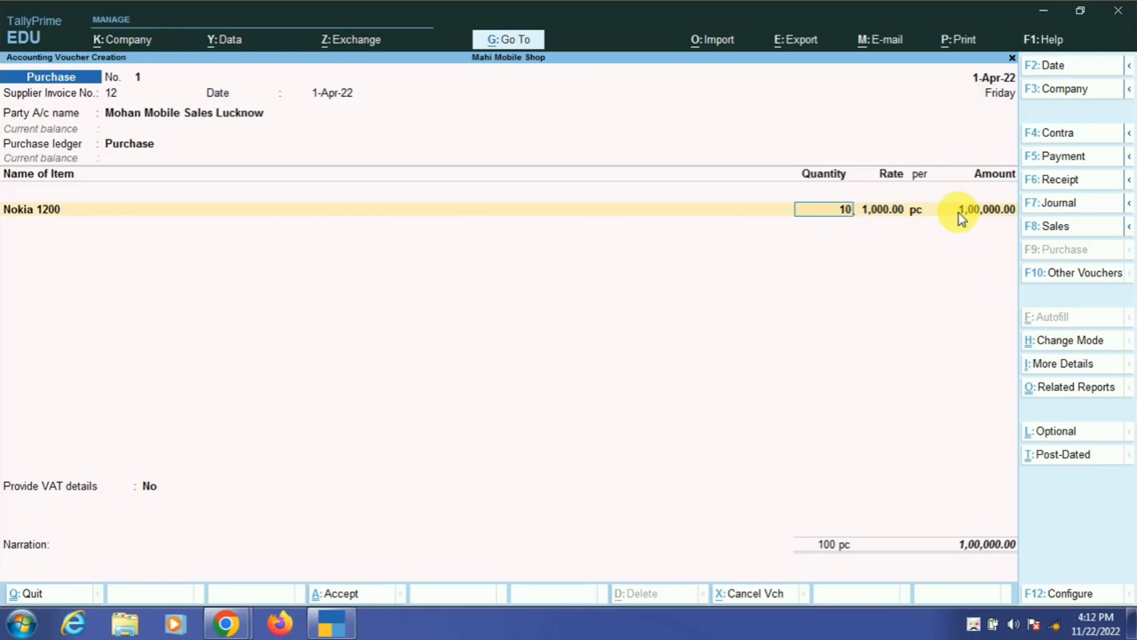
pyautogui.press('Return')
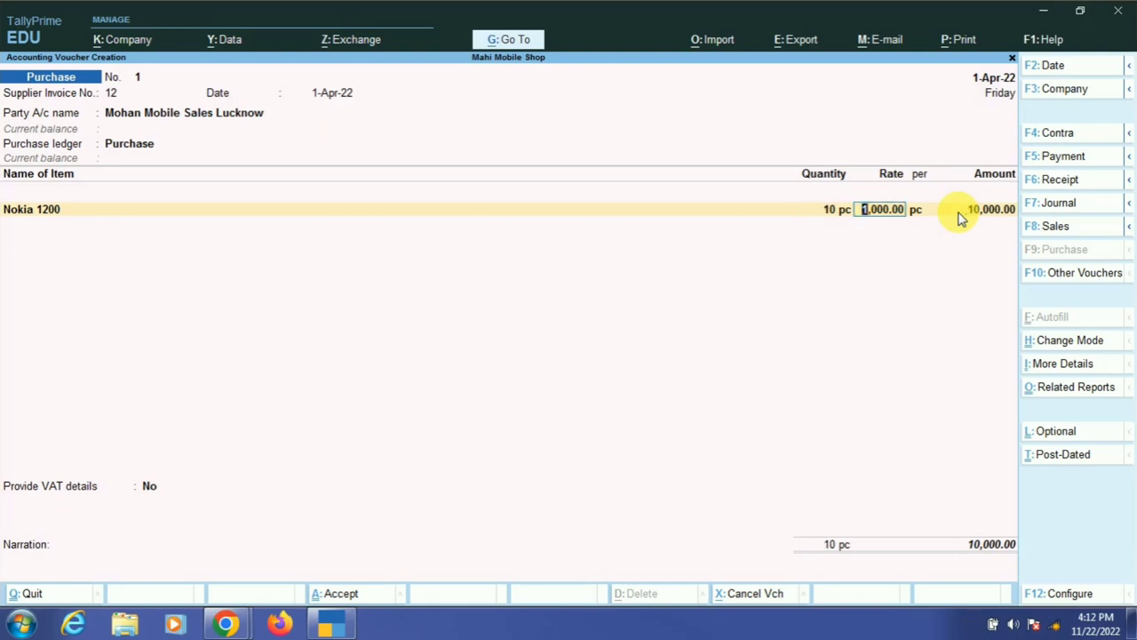
pyautogui.press('BackSpace')
pyautogui.write('100')
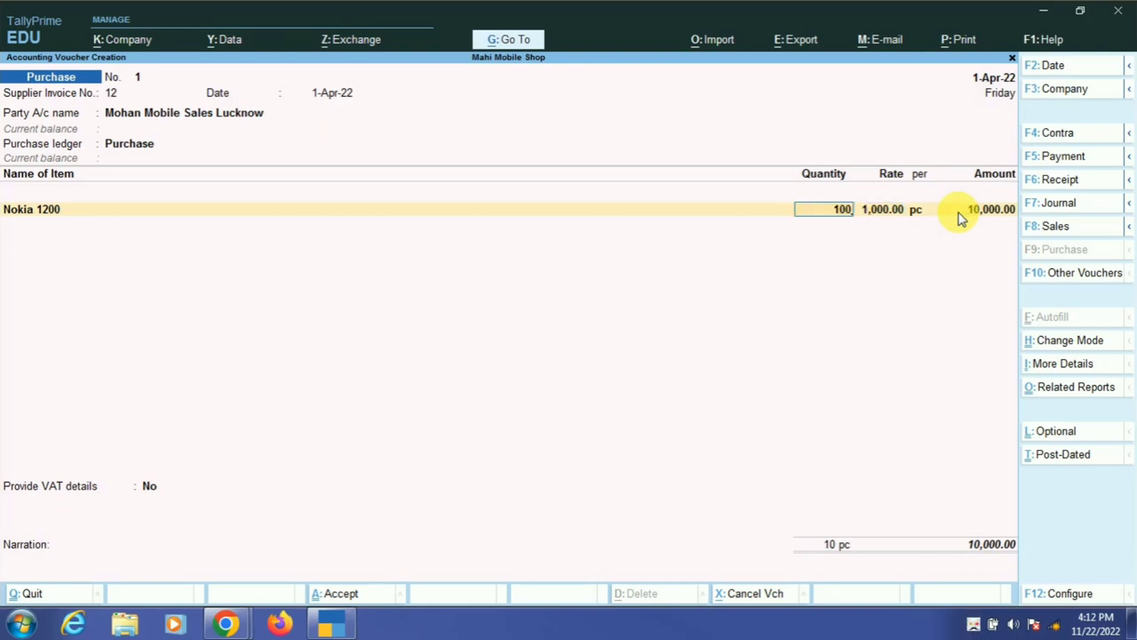
pyautogui.press('Return')
pyautogui.press('Return')
pyautogui.press('Return')
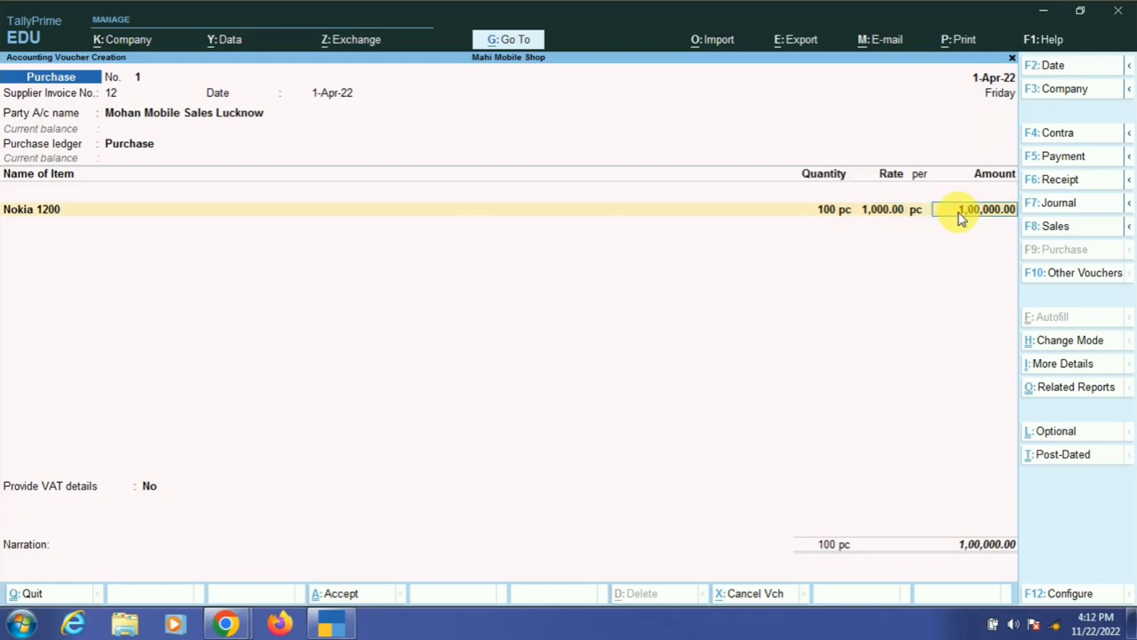
pyautogui.press('Return')
pyautogui.write('N')
pyautogui.press('Down')
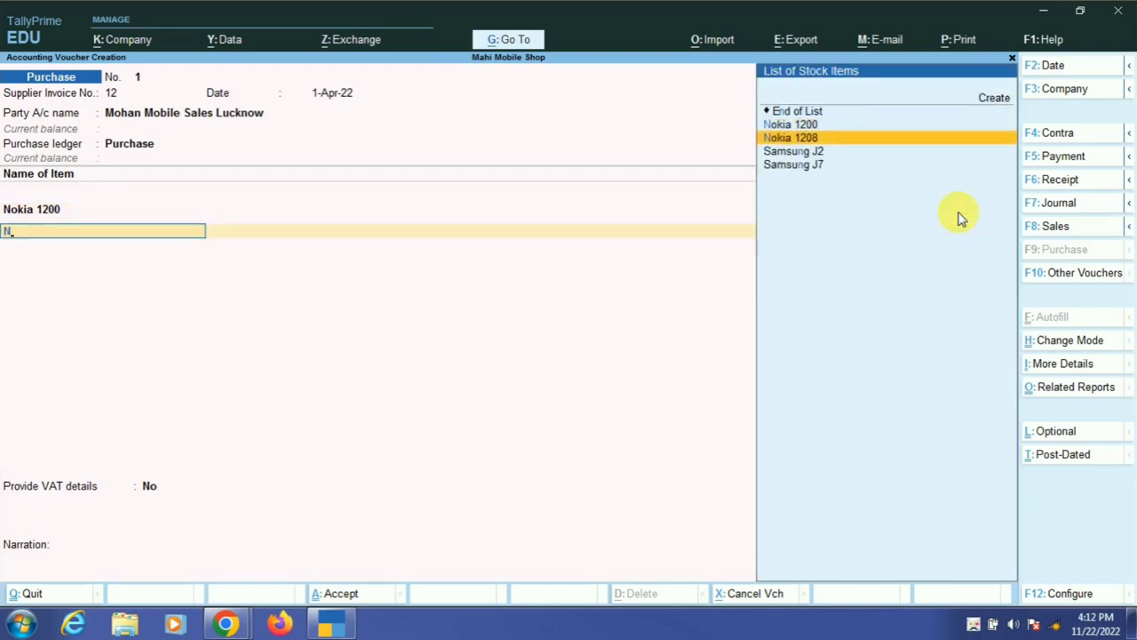
# - Add Nokia 1208 to the voucher at 100 pc and 2,000.00
pyautogui.press('Return')
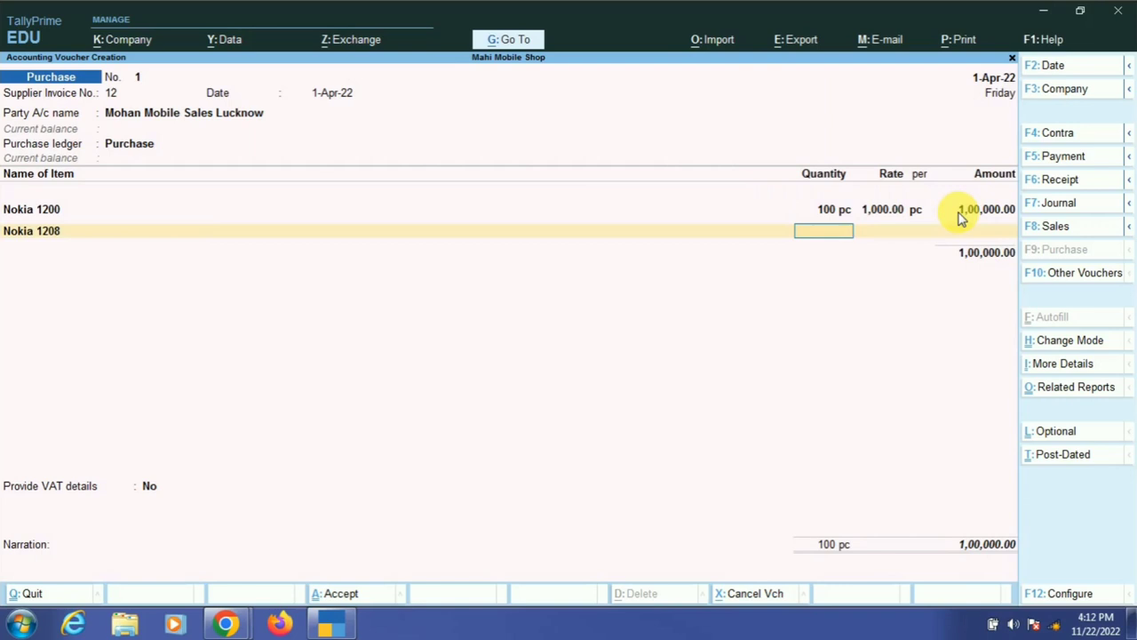
pyautogui.write('0')
pyautogui.press('BackSpace')
pyautogui.write('100')
pyautogui.press('Return')
pyautogui.press('Return')
pyautogui.press('Return')
pyautogui.press('Return')
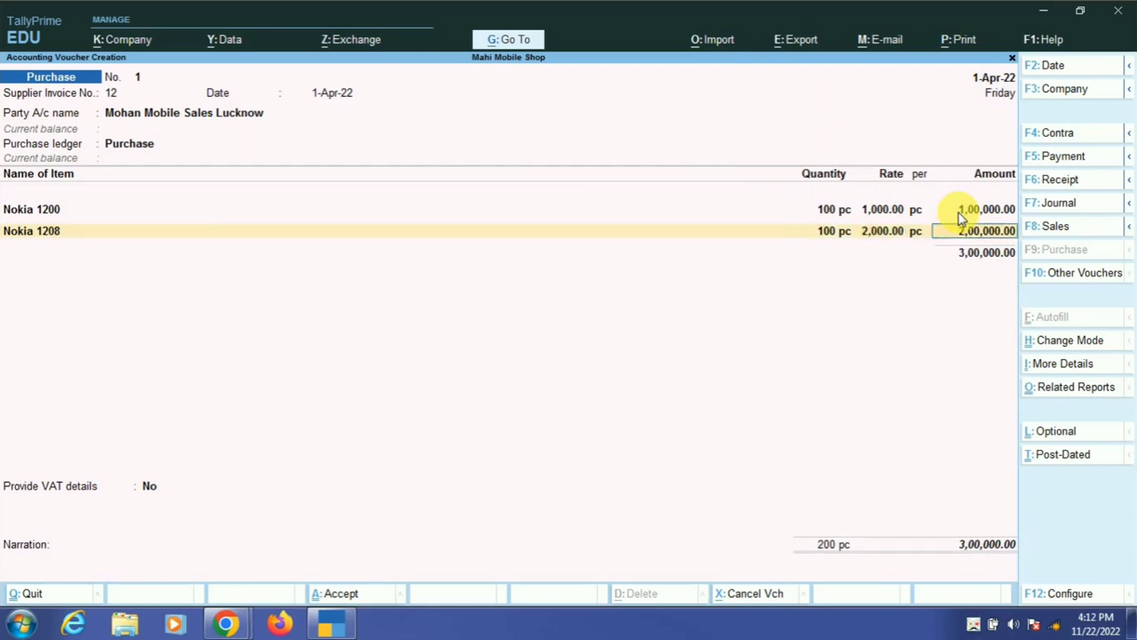
# - Add Samsung J2 as the third item with quantity 100
pyautogui.write('S')
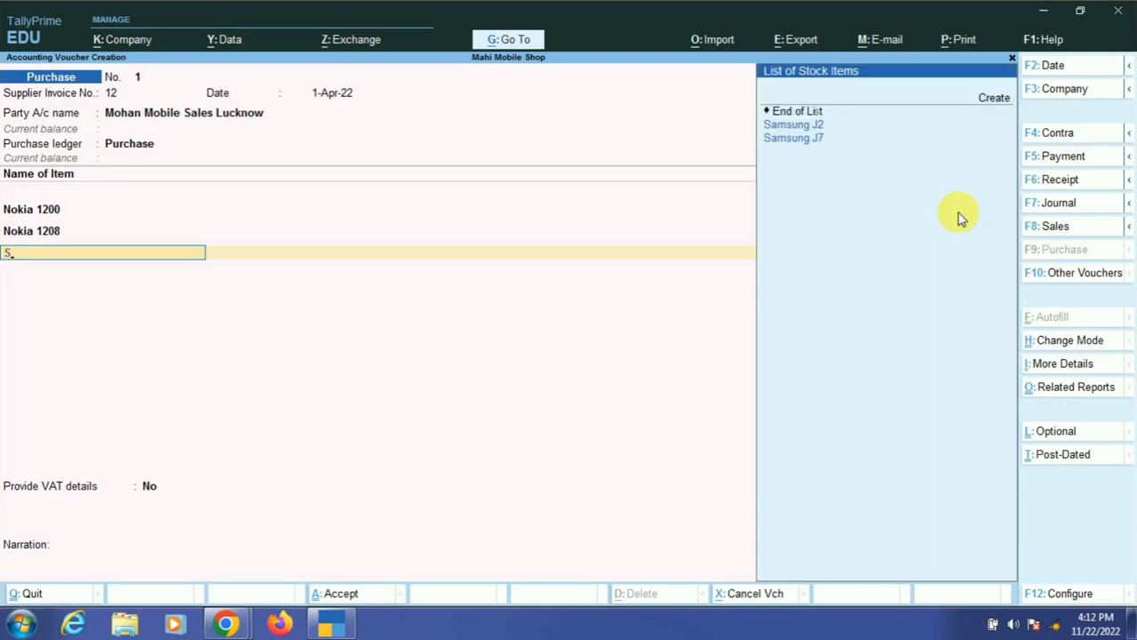
pyautogui.press('Return')
pyautogui.write('100')
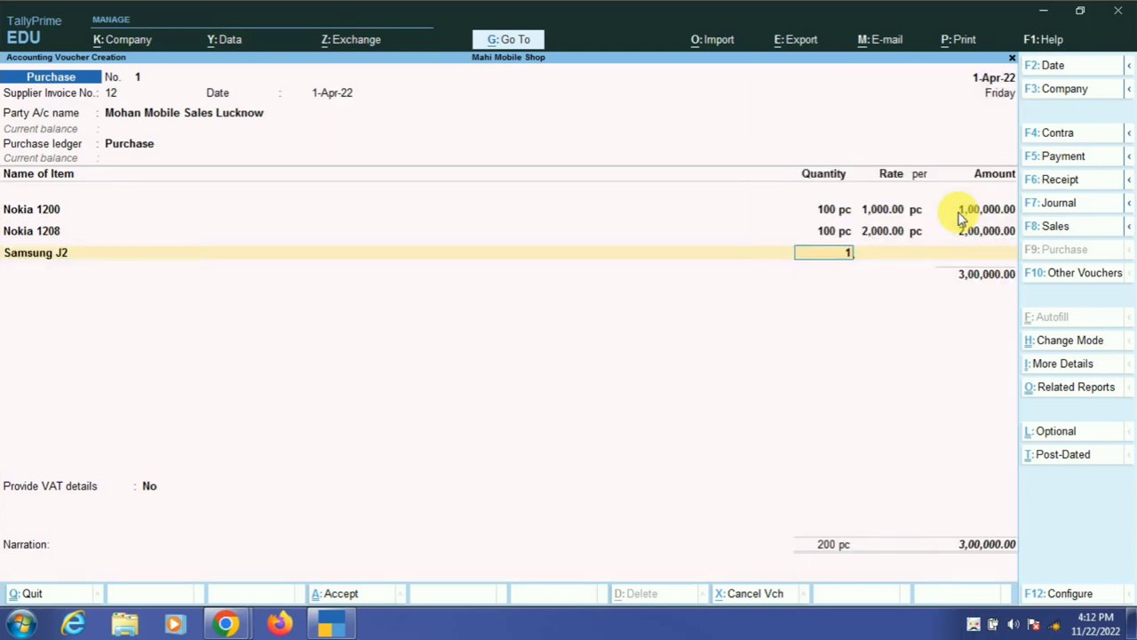
pyautogui.press('Return')
pyautogui.press('Return')
pyautogui.press('Return')
pyautogui.press('Return')
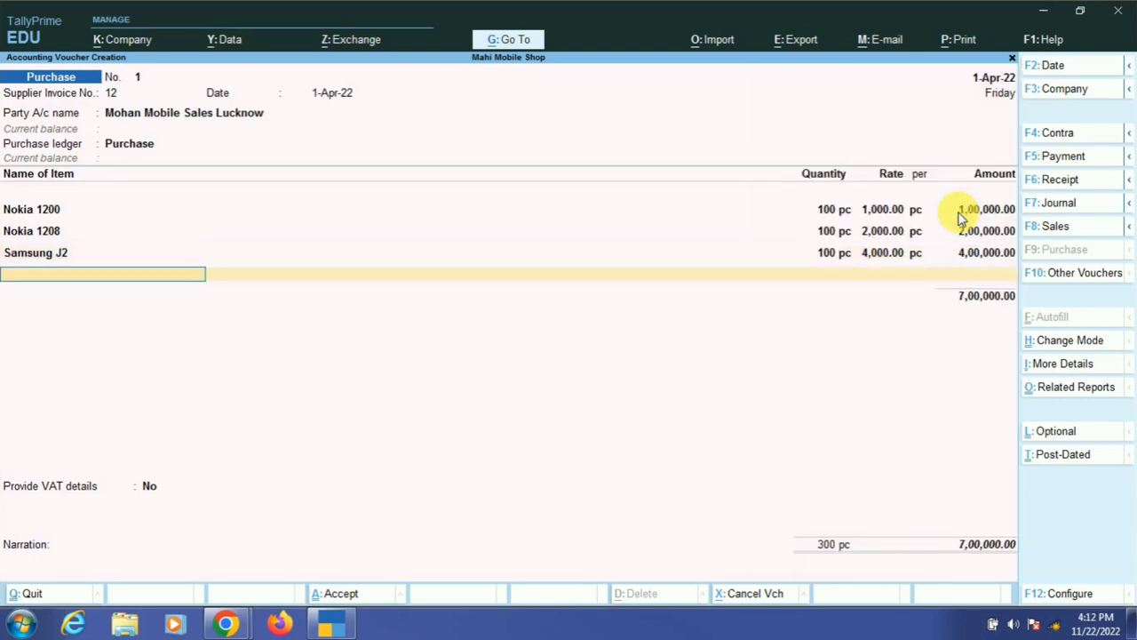
# - Add Samsung J7 at 100 pc and 8,000.00, then move to a new row
pyautogui.write('Sa')
pyautogui.press('Down')
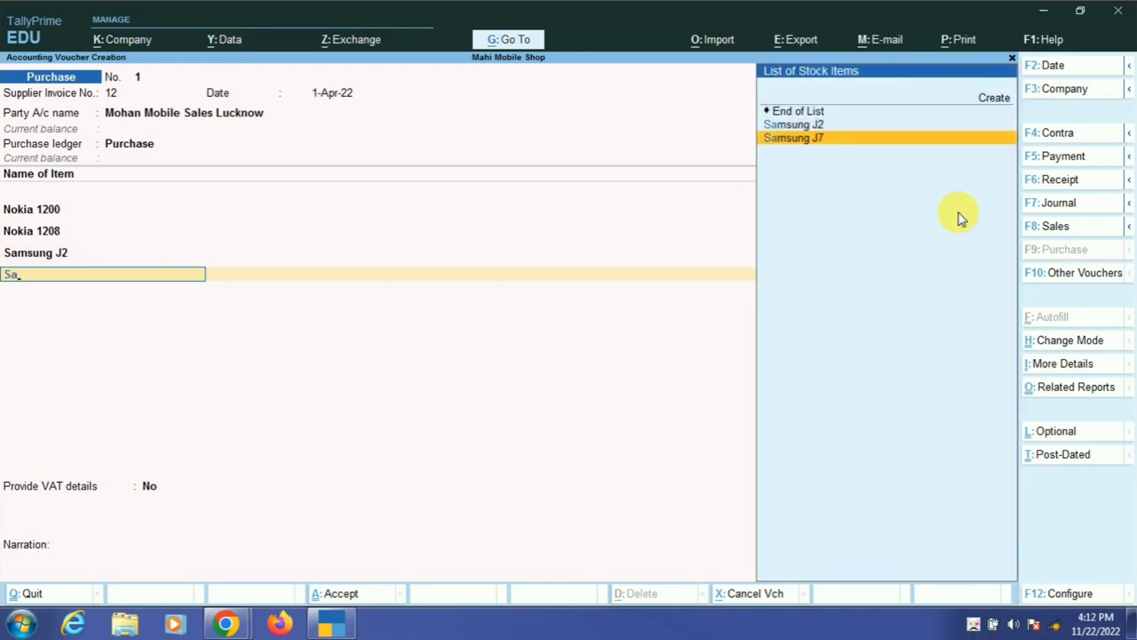
pyautogui.press('Return')
pyautogui.write('100')
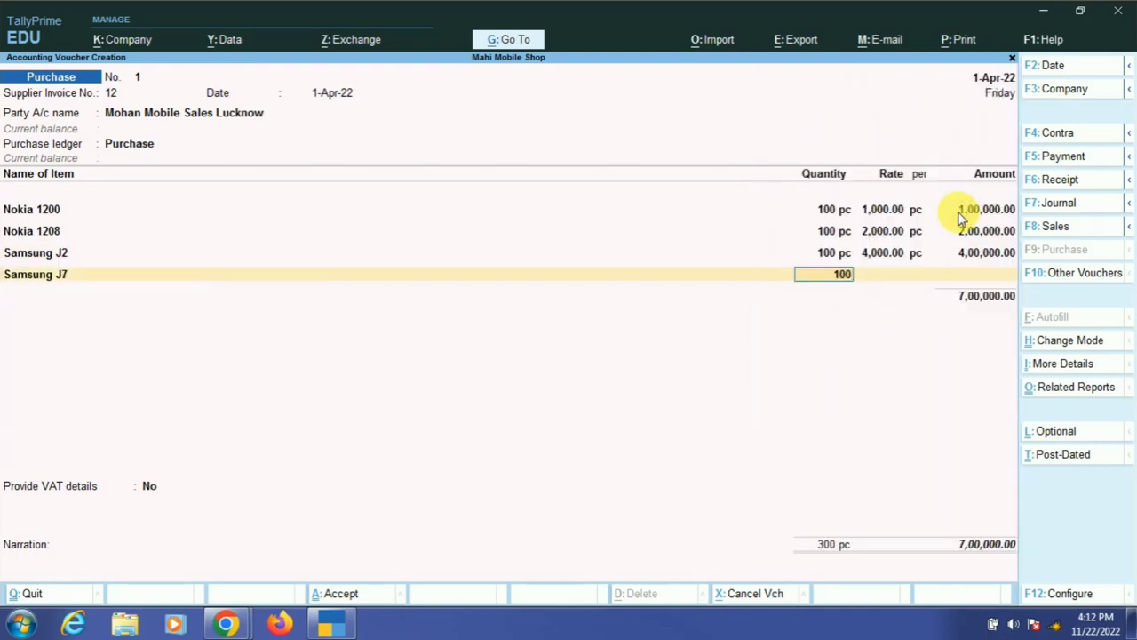
pyautogui.press('Return')
pyautogui.press('Return')
pyautogui.press('Return')
pyautogui.press('Return')
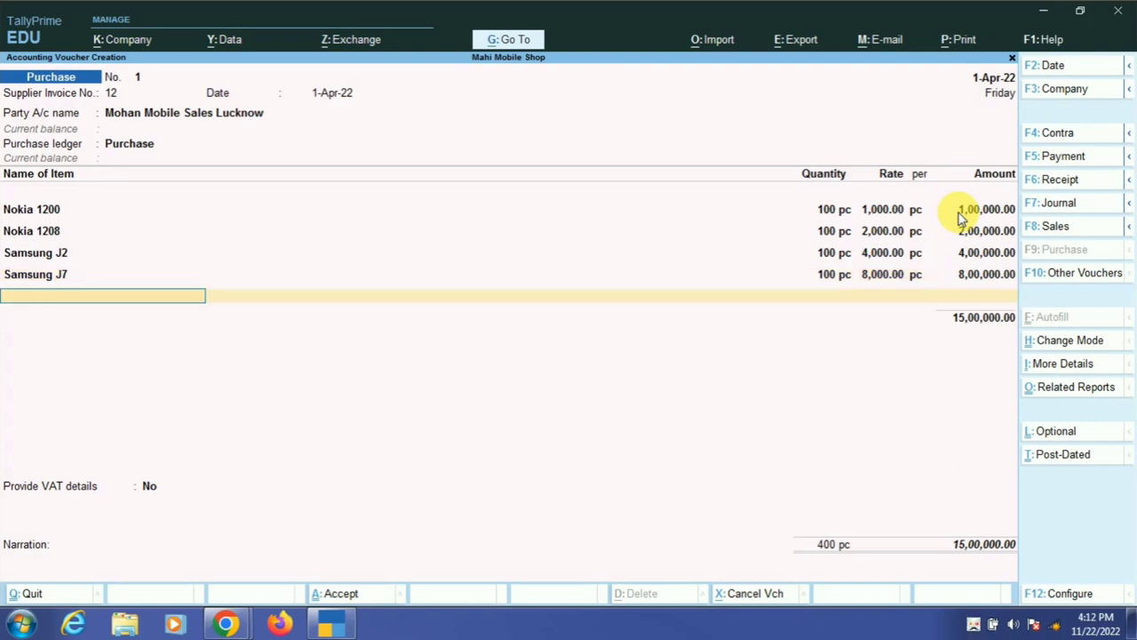
pyautogui.press('Return')
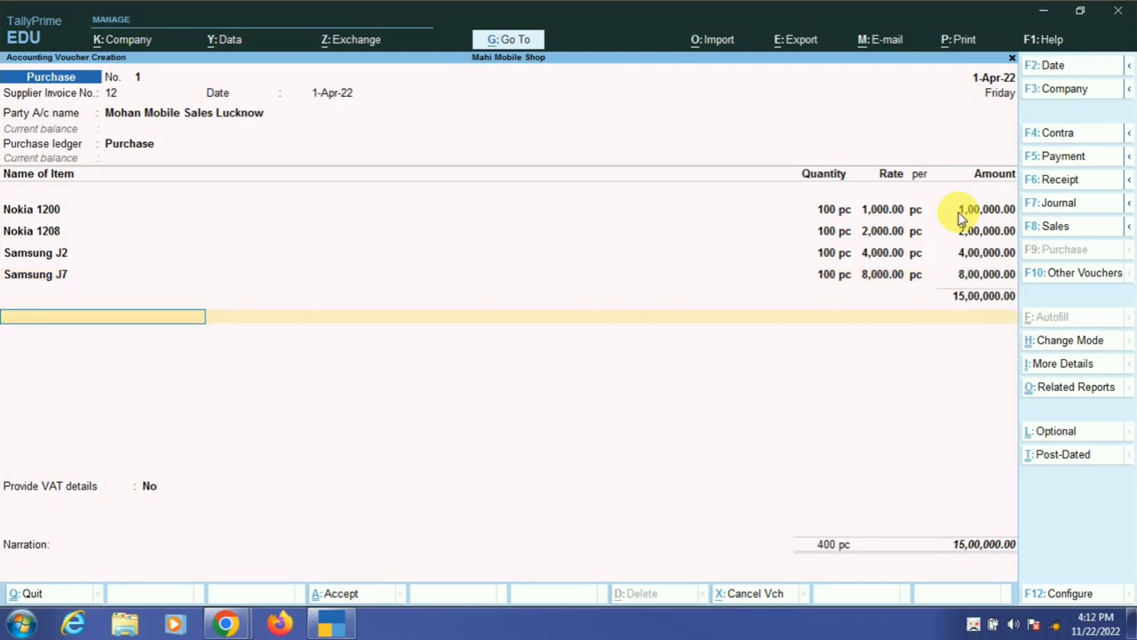
# - Select the Vat Tax ledger in the empty row below the items
pyautogui.write('V')
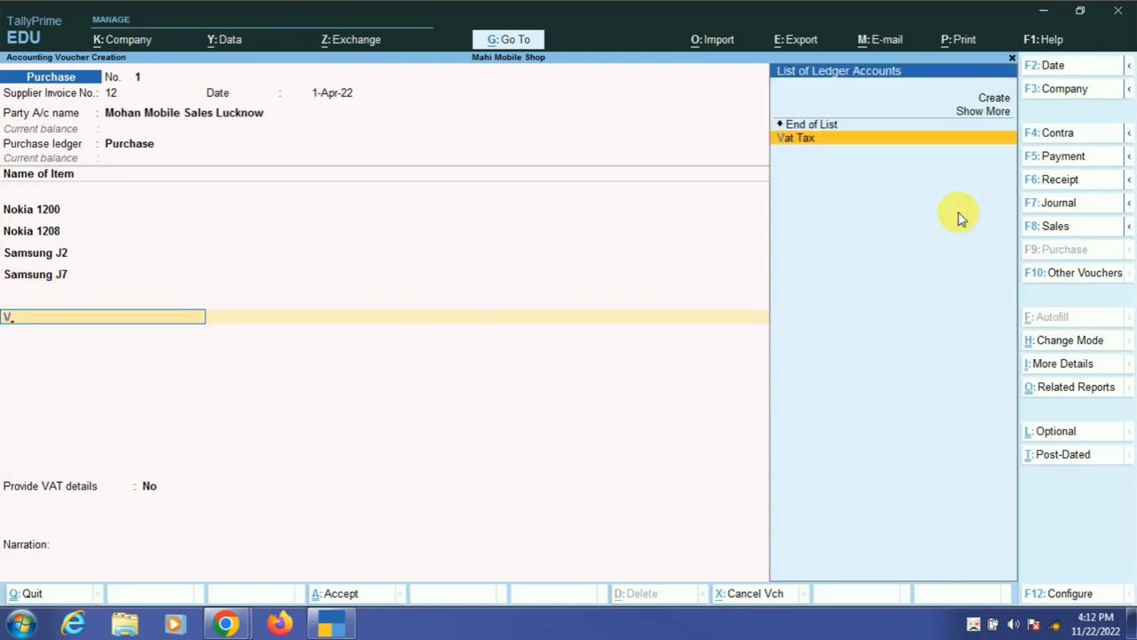
pyautogui.press('Return')
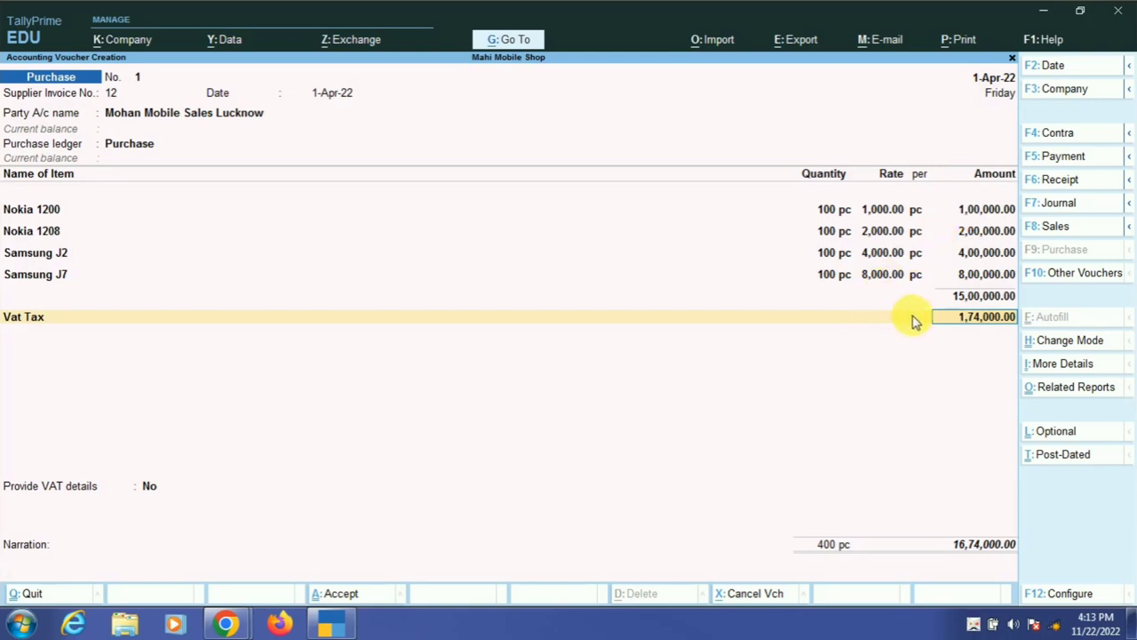
pyautogui.click(1055, 389)
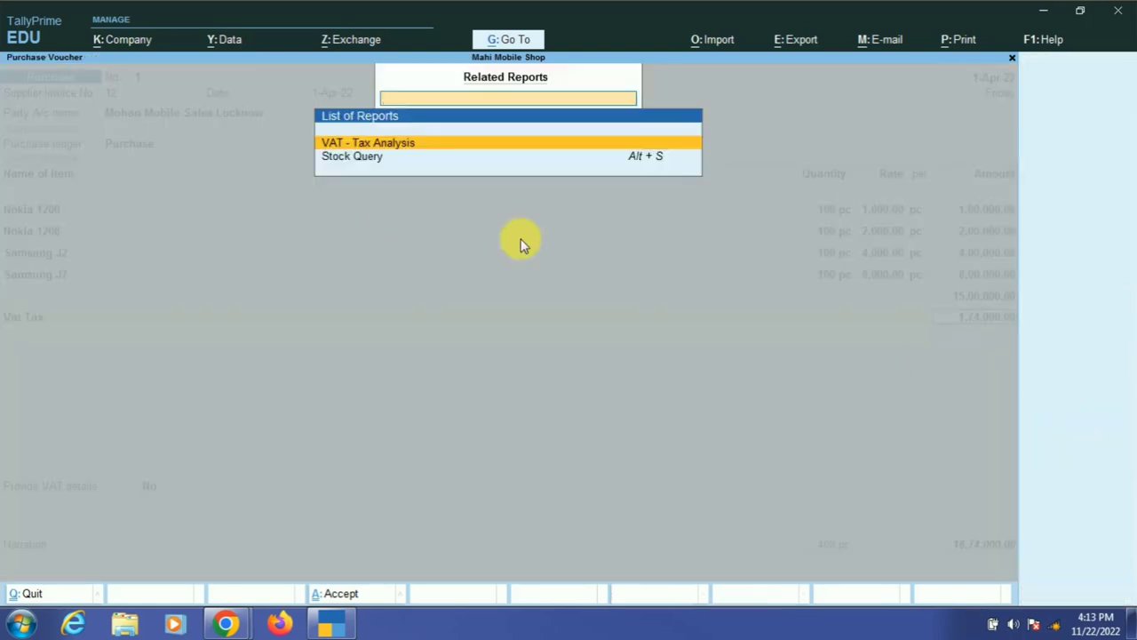
pyautogui.click(420, 144)
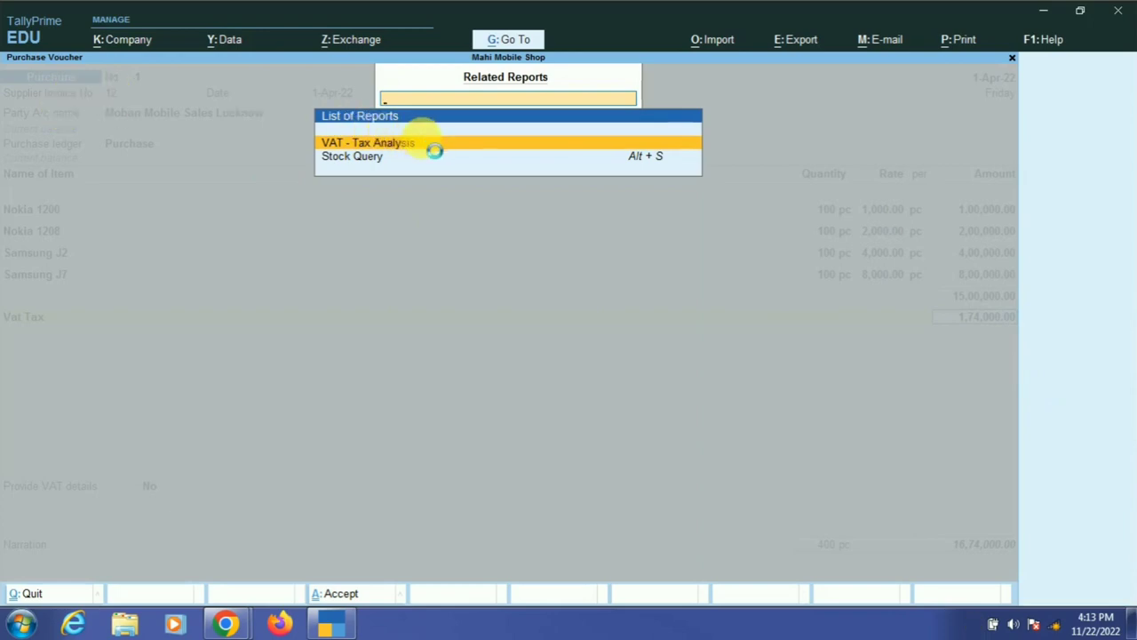
pyautogui.press('Return')
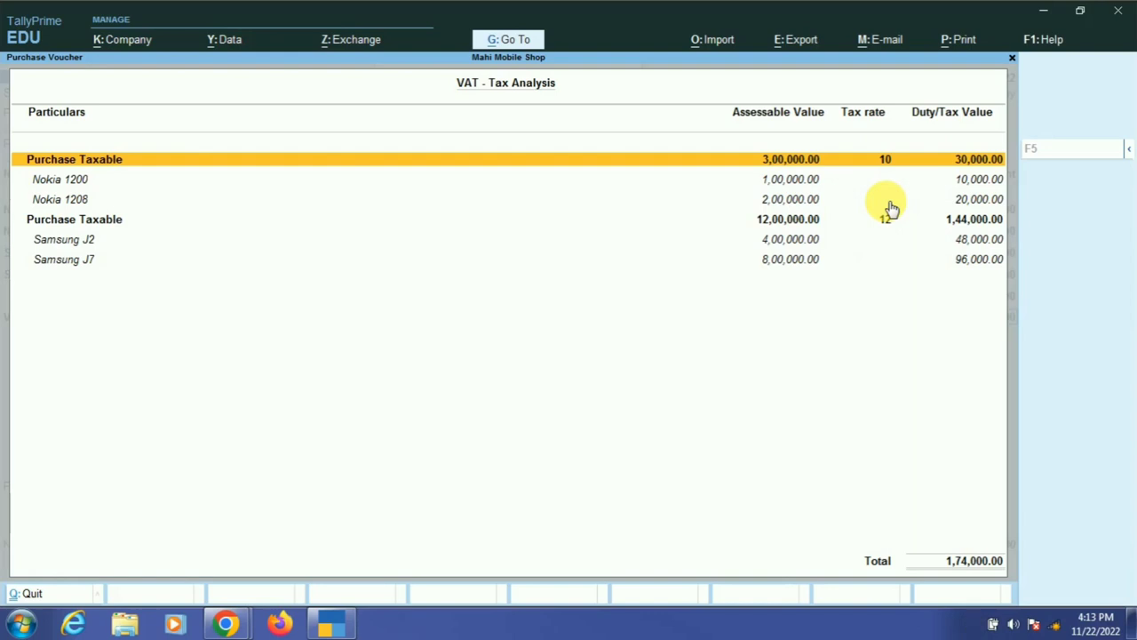
pyautogui.press('Escape')
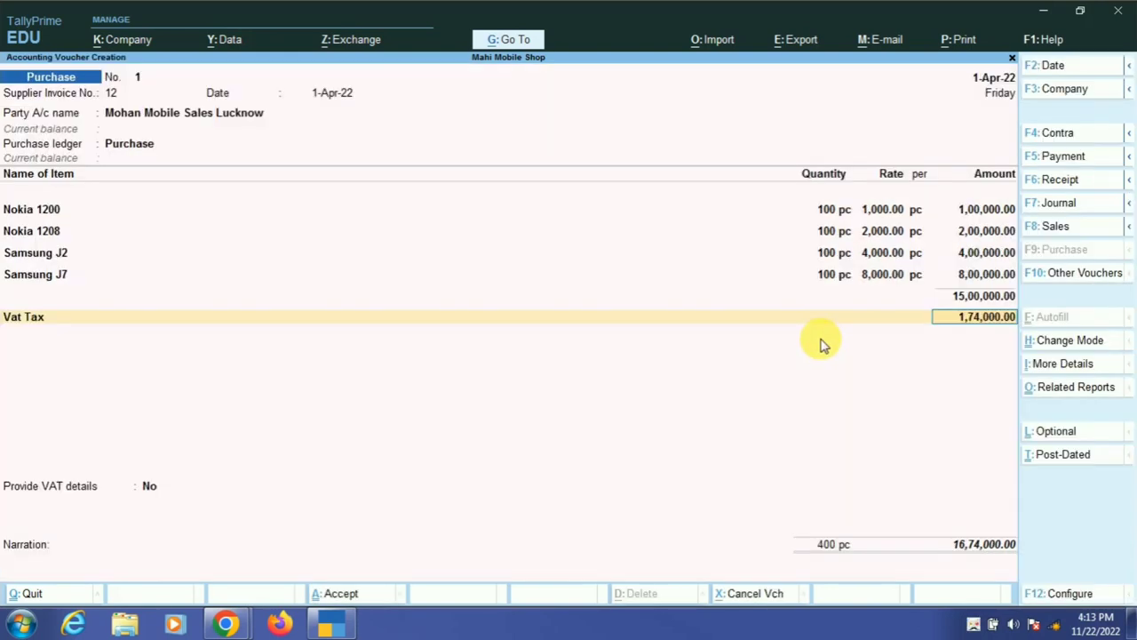
# - Generate a print preview of the current purchase voucher
pyautogui.hotkey('alt', 'p')
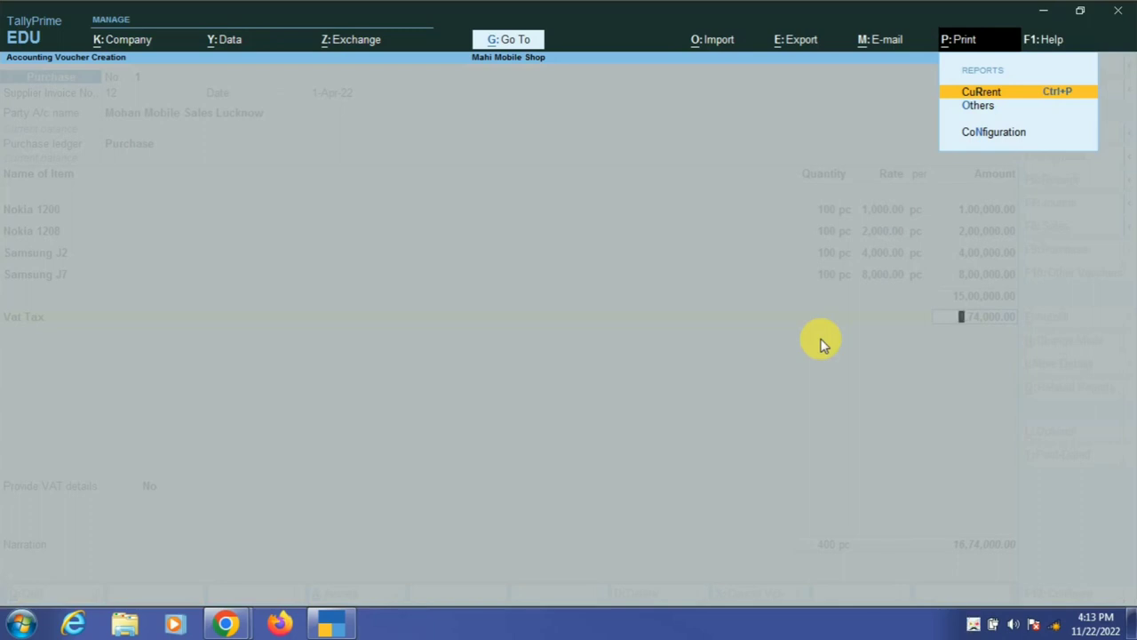
pyautogui.press('Return')
pyautogui.press('Left')
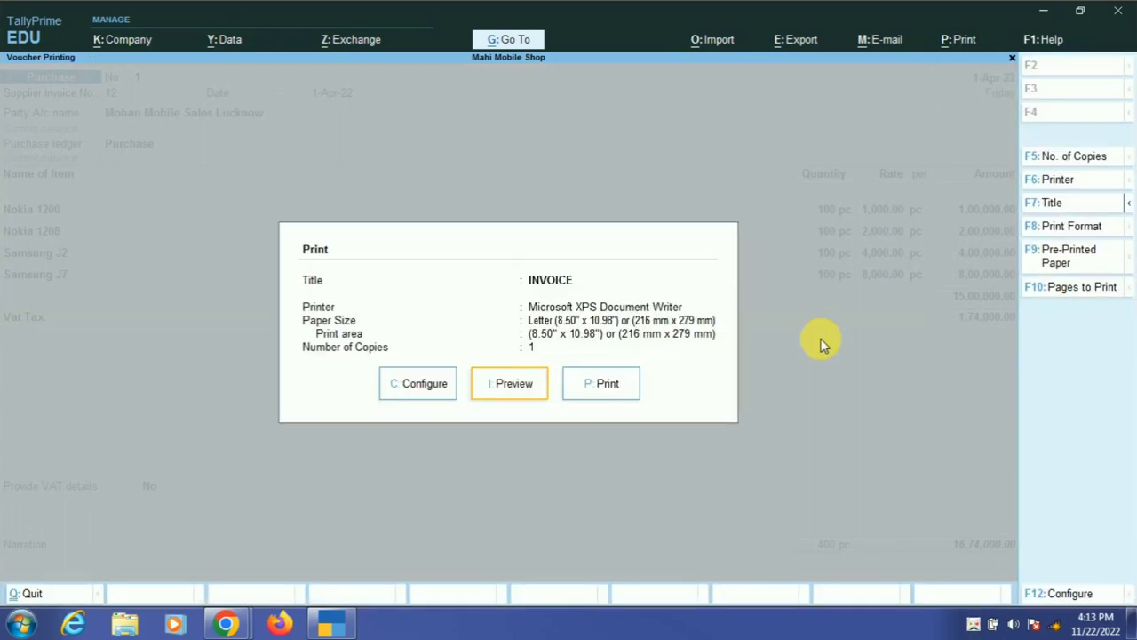
pyautogui.press('Return')
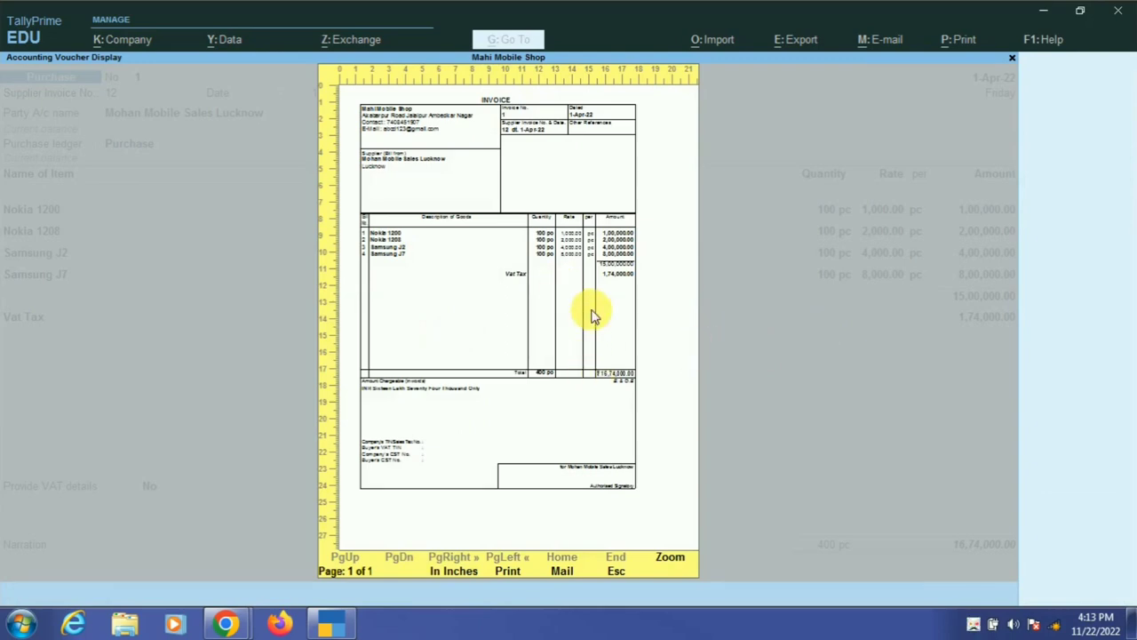
# - Zoom into the invoice preview, scroll through it, then return to full-page view
pyautogui.click(672, 559)
pyautogui.scroll(-3, 427, 464)
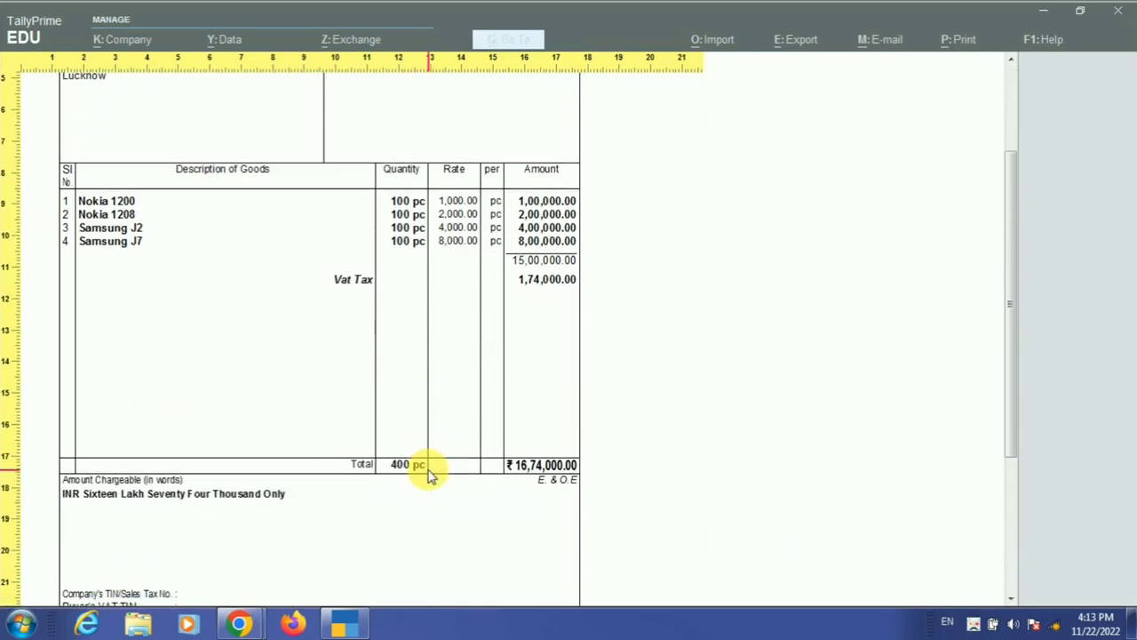
pyautogui.scroll(2, 506, 293)
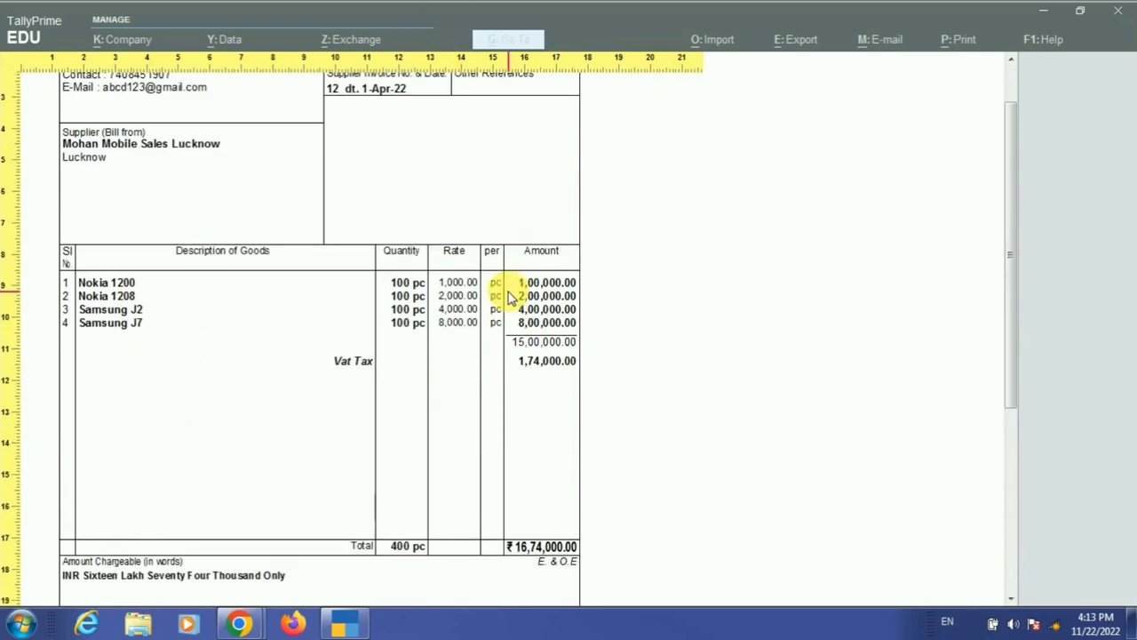
pyautogui.scroll(-1, 503, 319)
pyautogui.scroll(-1, 494, 348)
pyautogui.click(483, 368)
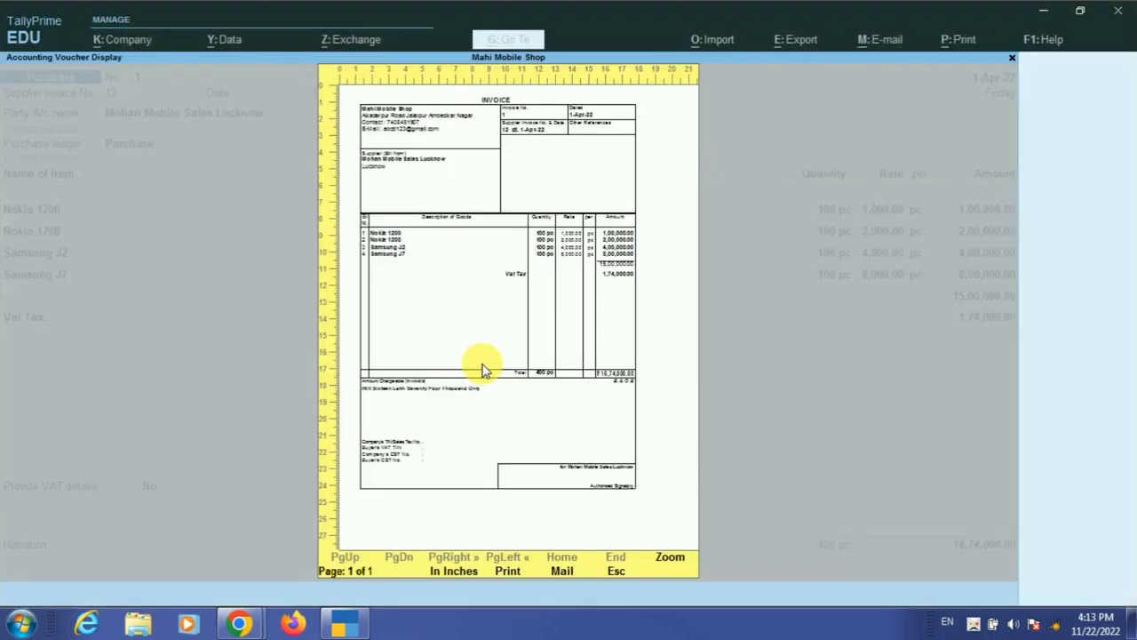
# - Set Show VAT Rate (in %) and Show VAT Analysis to Yes in the print configuration
pyautogui.press('Escape')
pyautogui.press('F12')
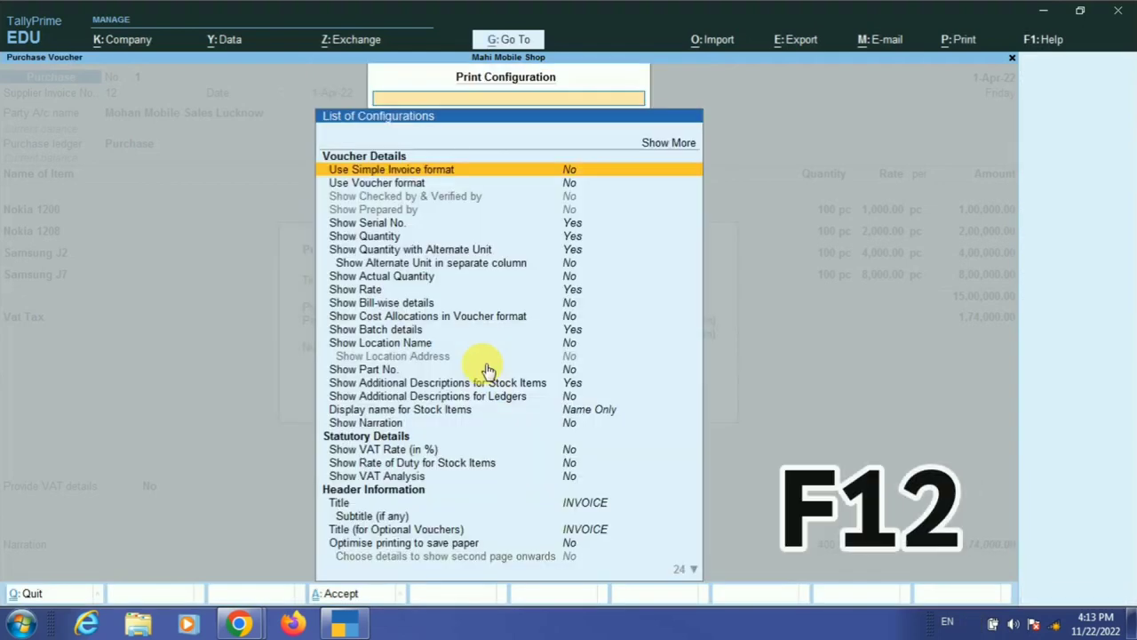
pyautogui.press('Down')
pyautogui.press('Down')
pyautogui.press('Down')
pyautogui.press('Down')
pyautogui.press('Down')
pyautogui.press('Down')
pyautogui.press('Down')
pyautogui.press('Down')
pyautogui.press('Down')
pyautogui.press('Down')
pyautogui.press('Down')
pyautogui.press('Down')
pyautogui.press('Down')
pyautogui.press('Down')
pyautogui.press('Down')
pyautogui.press('Down')
pyautogui.press('Down')
pyautogui.press('Down')
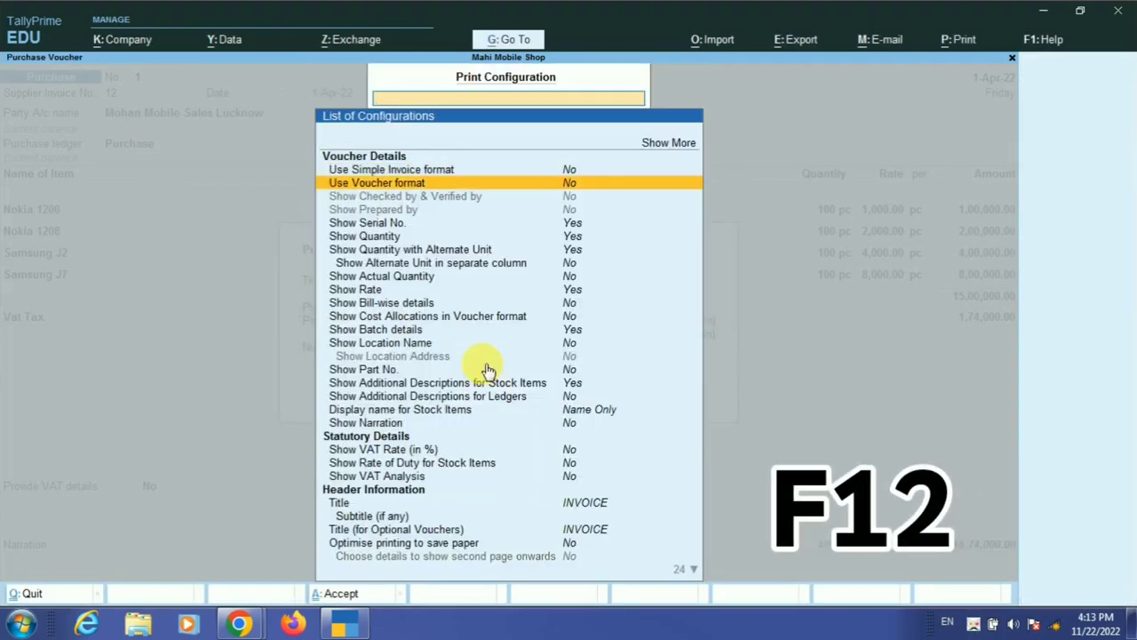
pyautogui.press('Up')
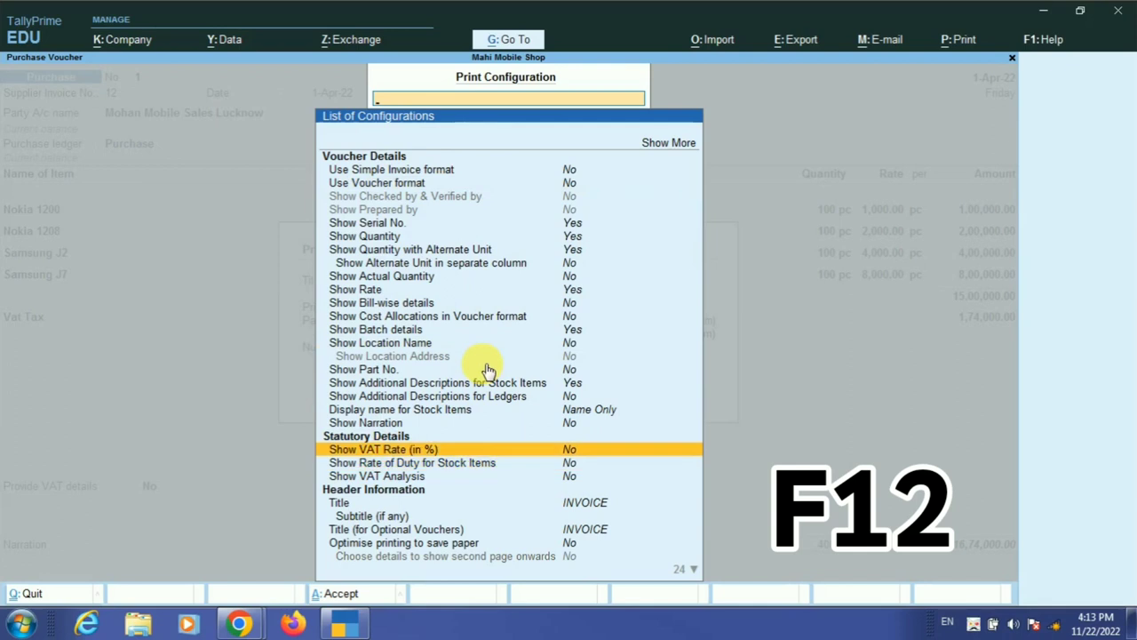
pyautogui.press('Down')
pyautogui.press('Up')
pyautogui.press('Return')
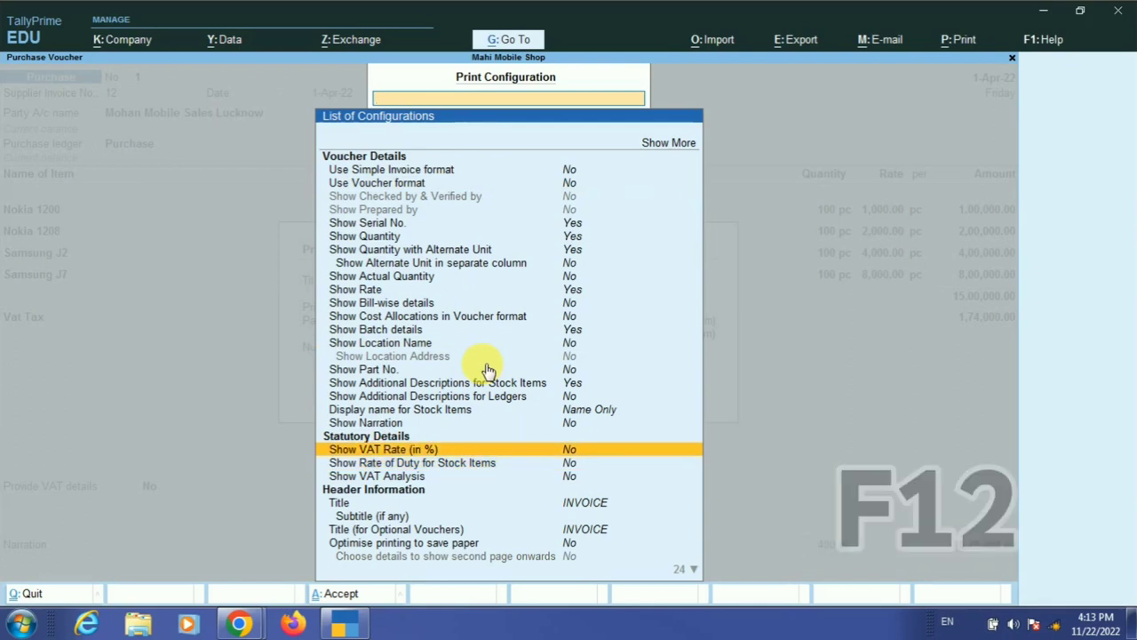
pyautogui.press('Down')
pyautogui.press('Down')
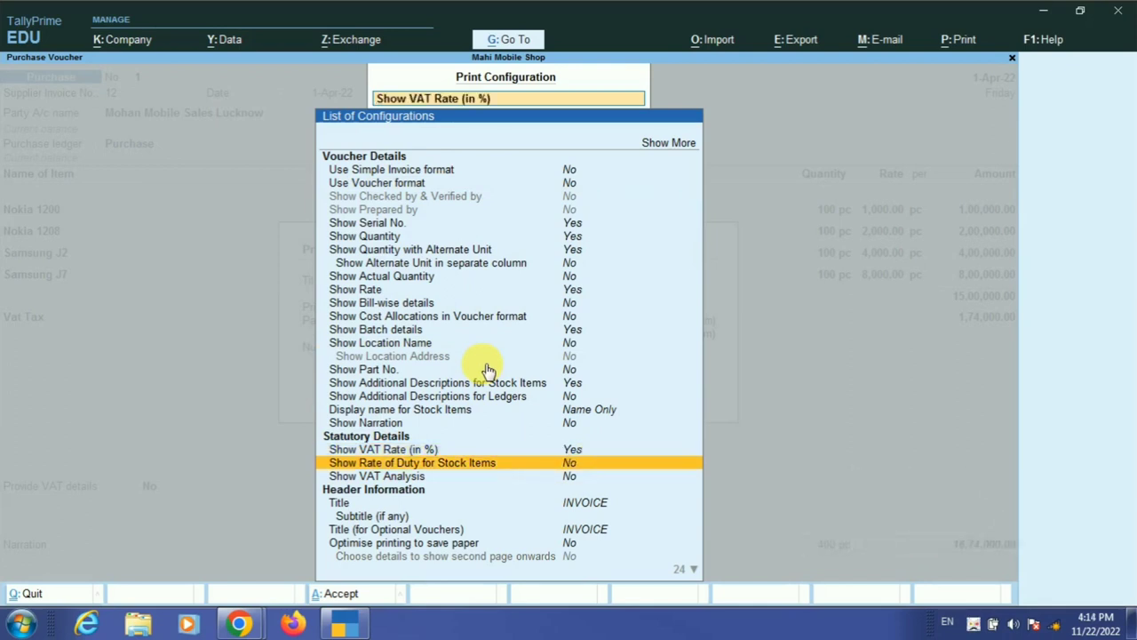
pyautogui.press('Return')
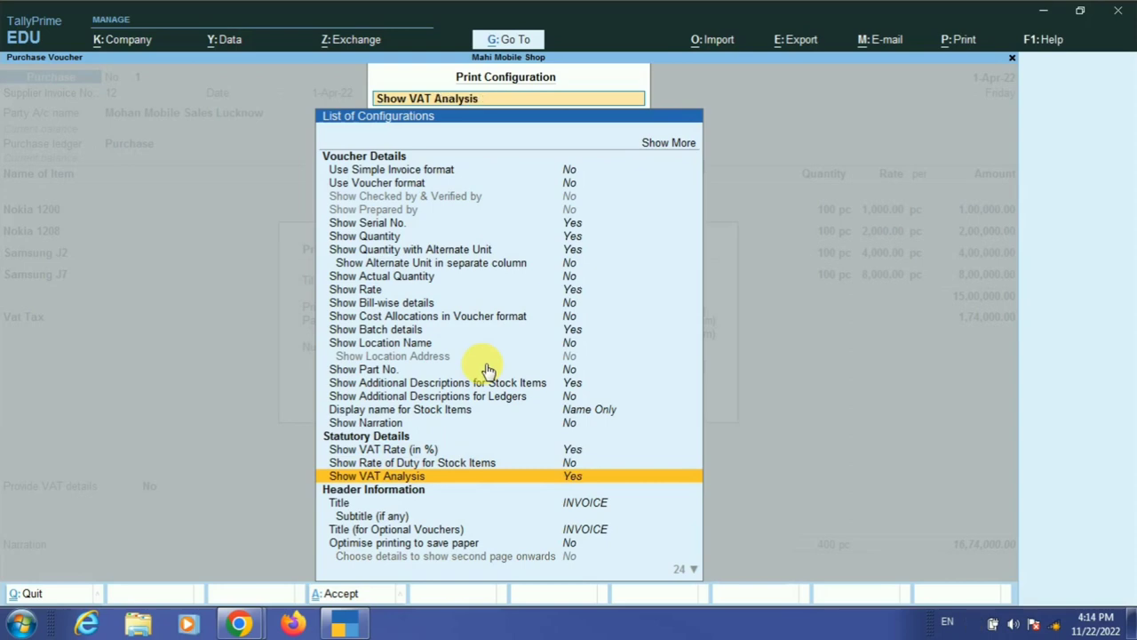
pyautogui.press('Down')
pyautogui.press('Down')
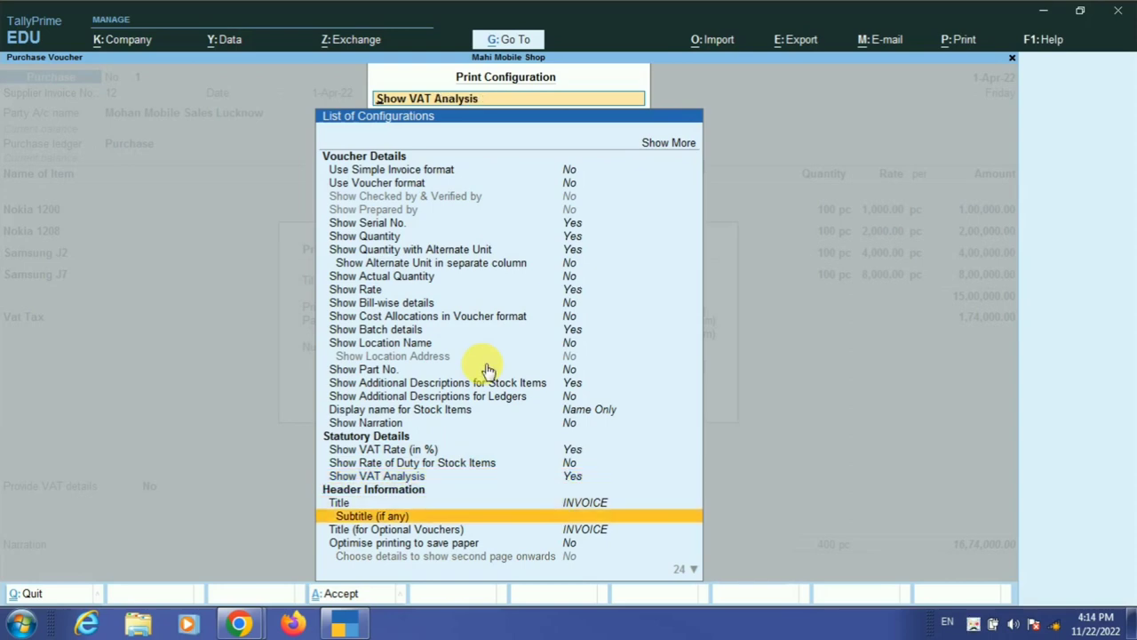
pyautogui.press('Escape')
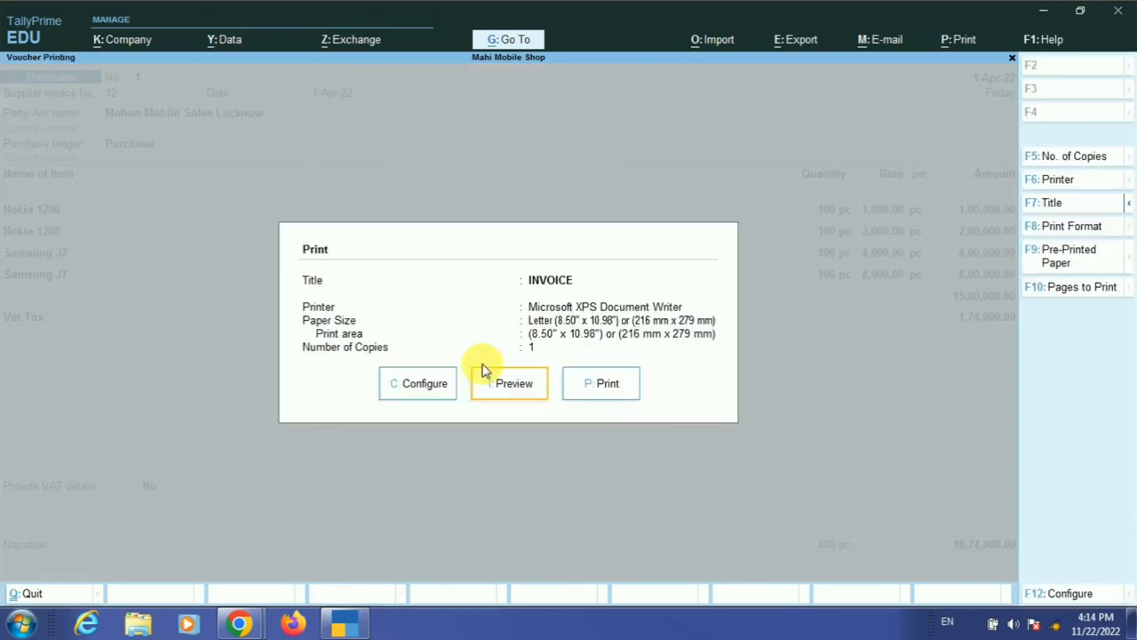
# - Preview the invoice again and zoom in to check the VAT analysis: 10% 30,000, 12% 1,44,000
pyautogui.click(484, 377)
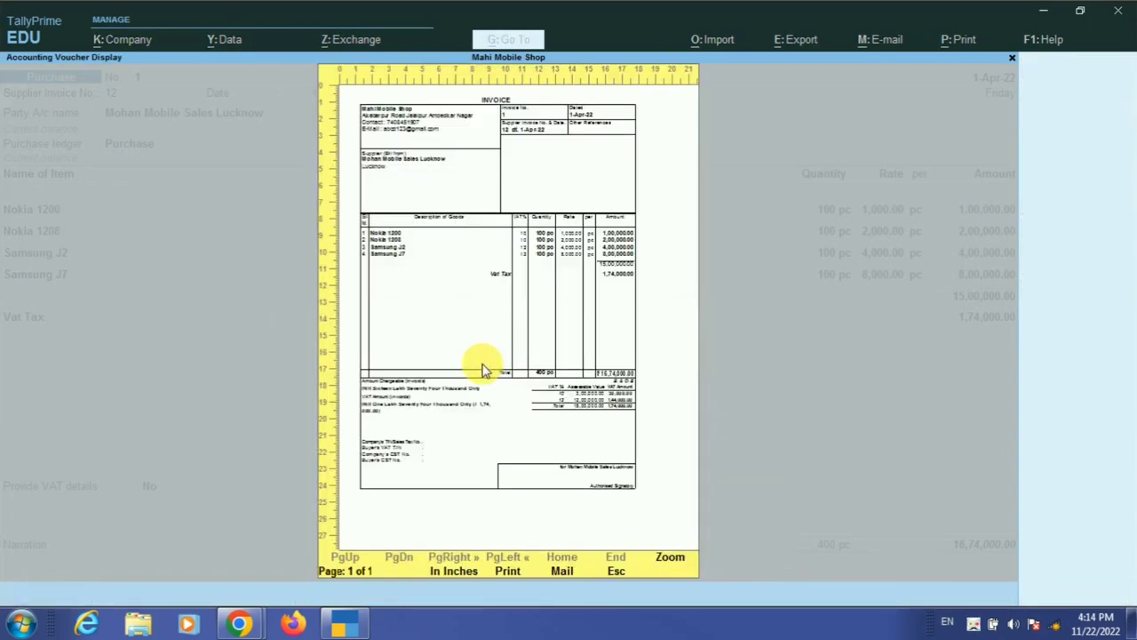
pyautogui.click(670, 558)
pyautogui.scroll(-3, 581, 436)
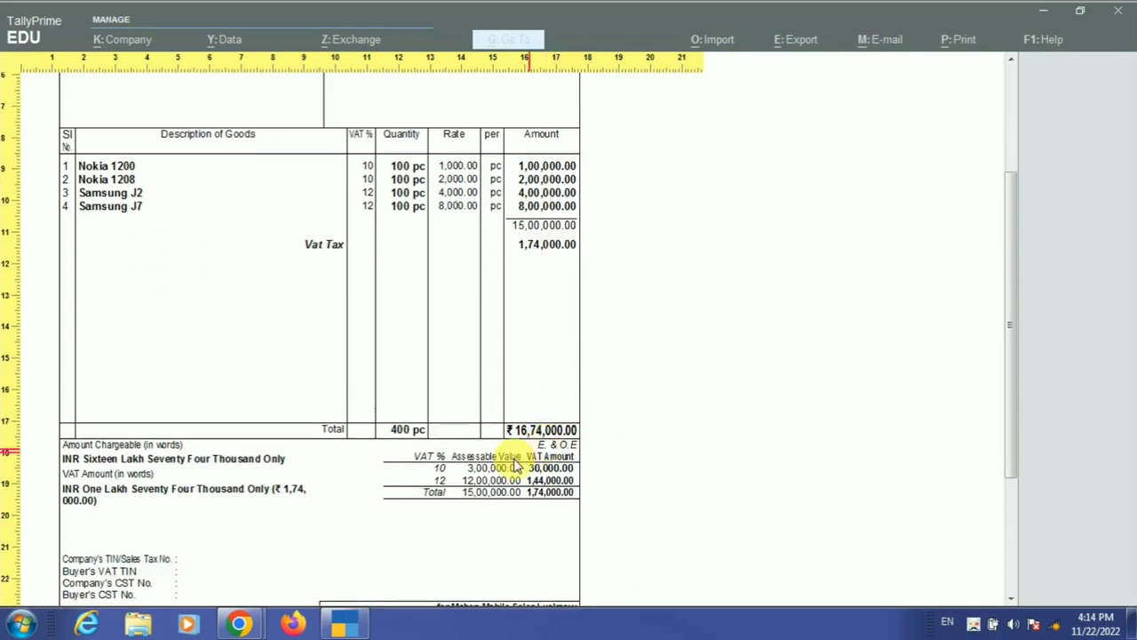
pyautogui.scroll(-1, 515, 466)
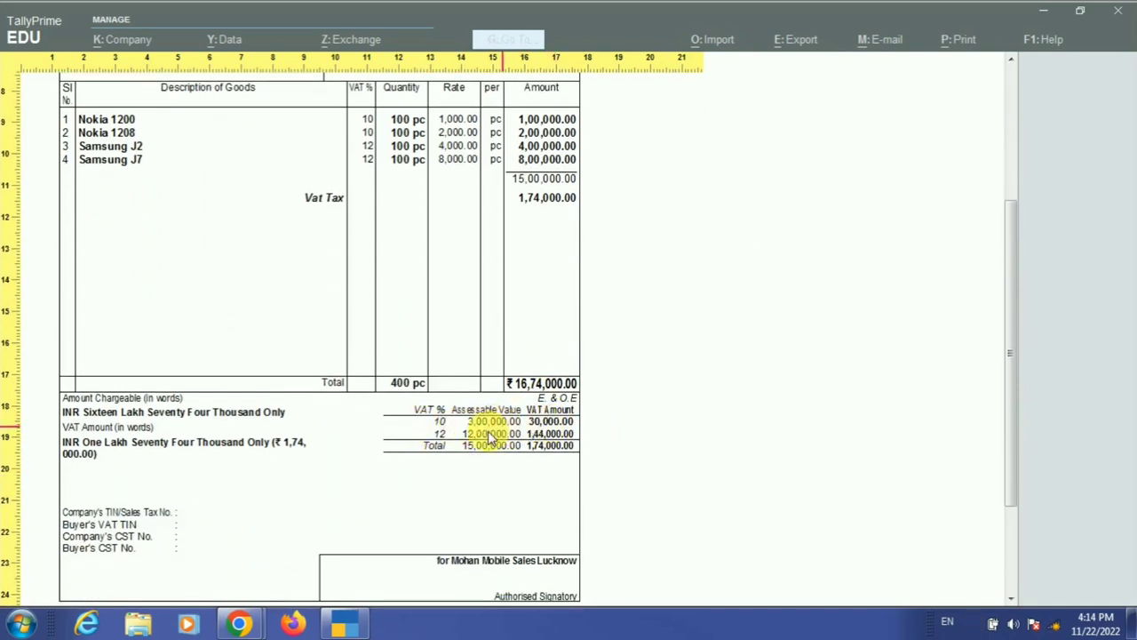
pyautogui.scroll(-1, 437, 449)
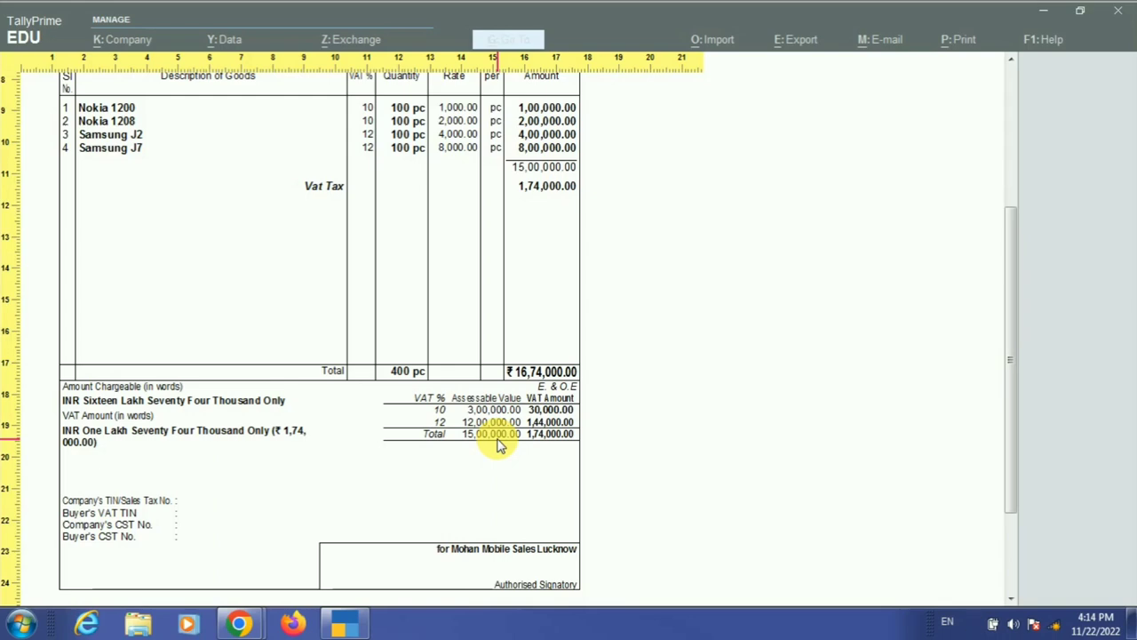
pyautogui.scroll(4, 497, 444)
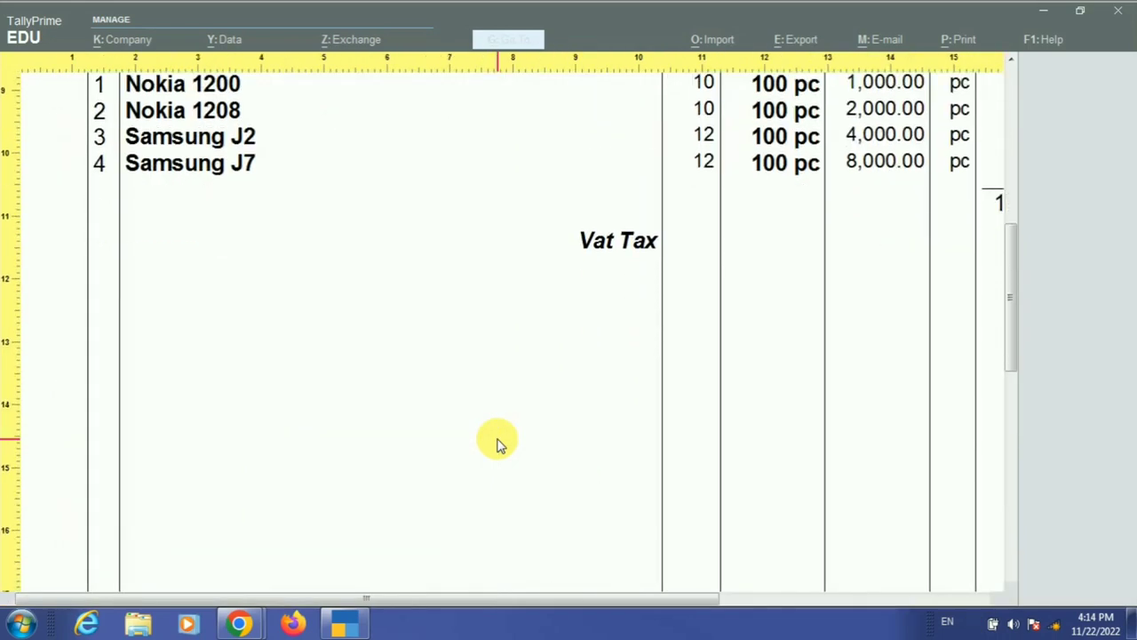
pyautogui.scroll(-5, 497, 445)
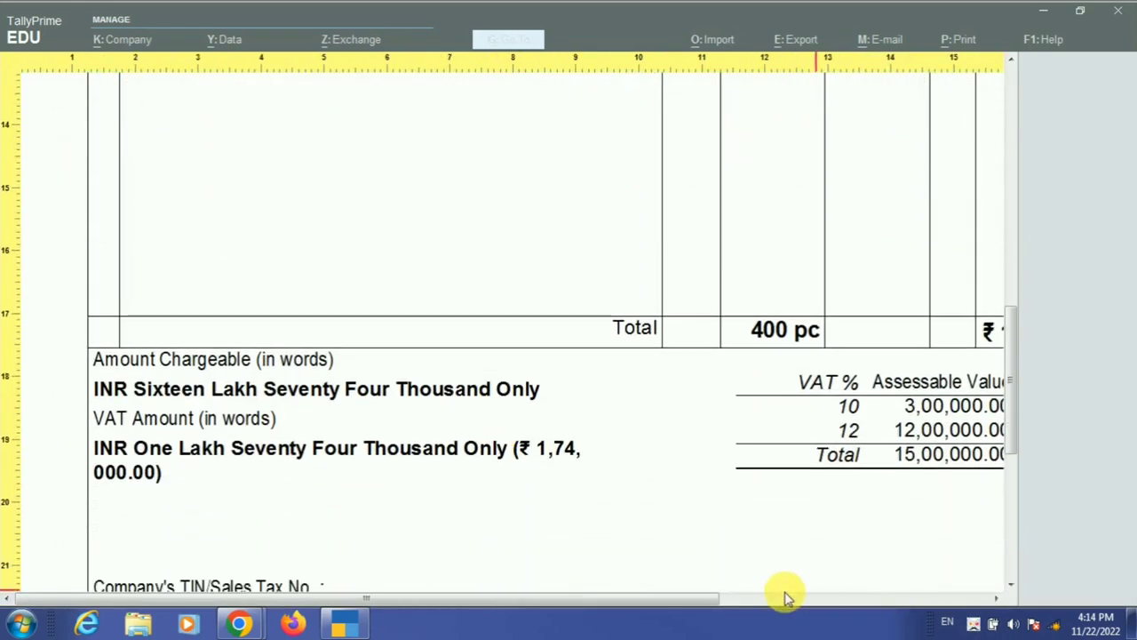
pyautogui.moveTo(719, 602); pyautogui.dragTo(998, 598)
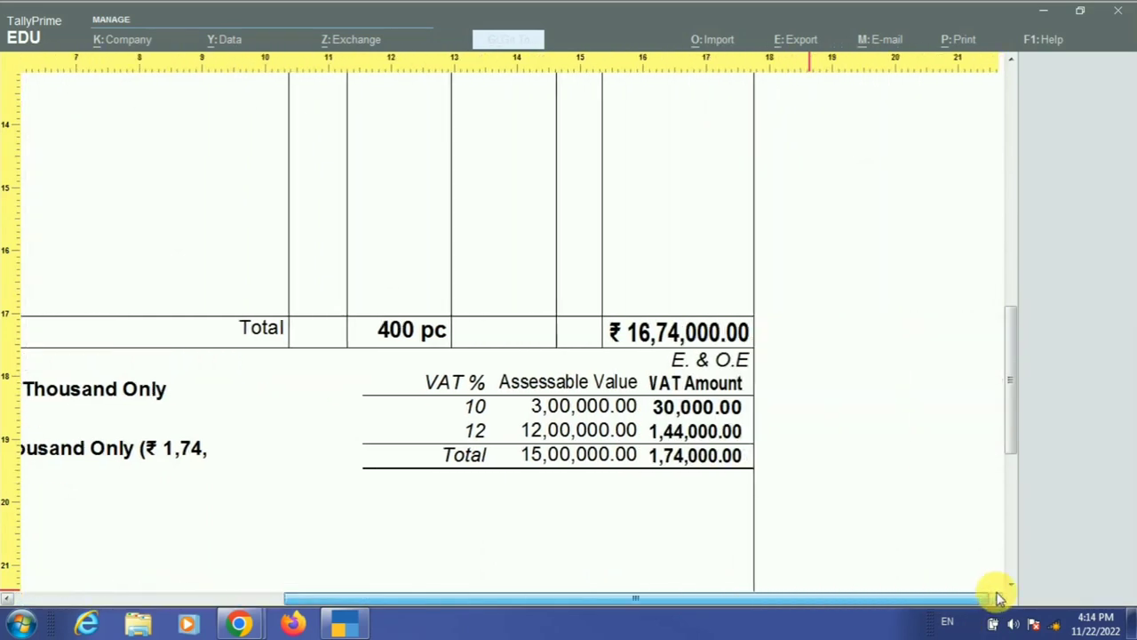
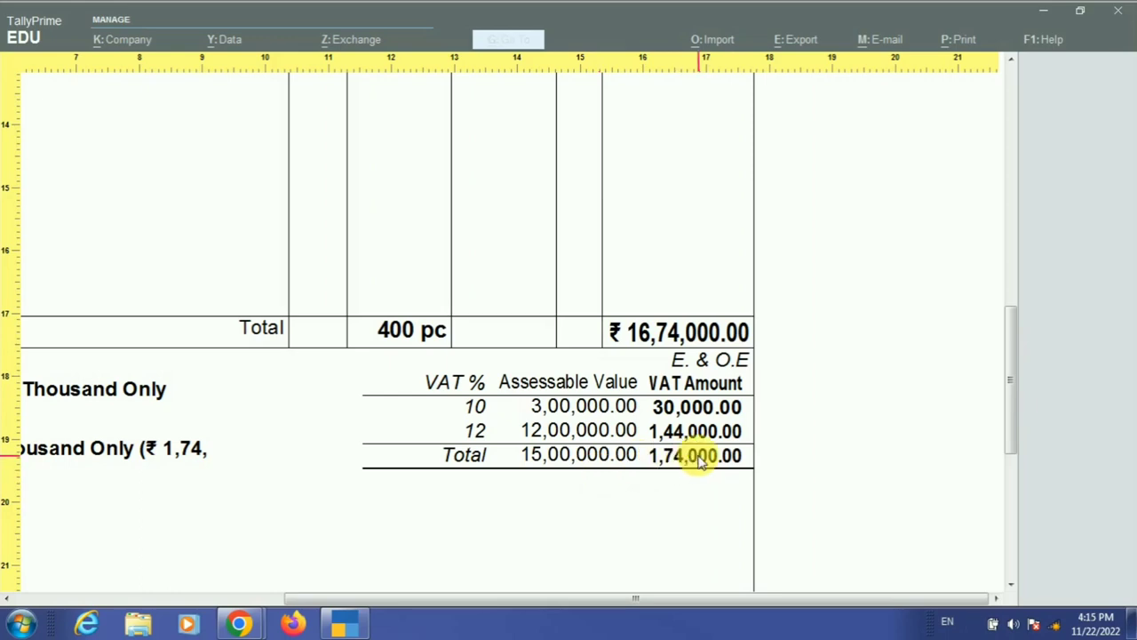
# - View the full purchase invoice page in preview, then print the invoice with its VAT analysis
pyautogui.scroll(5, 699, 460)
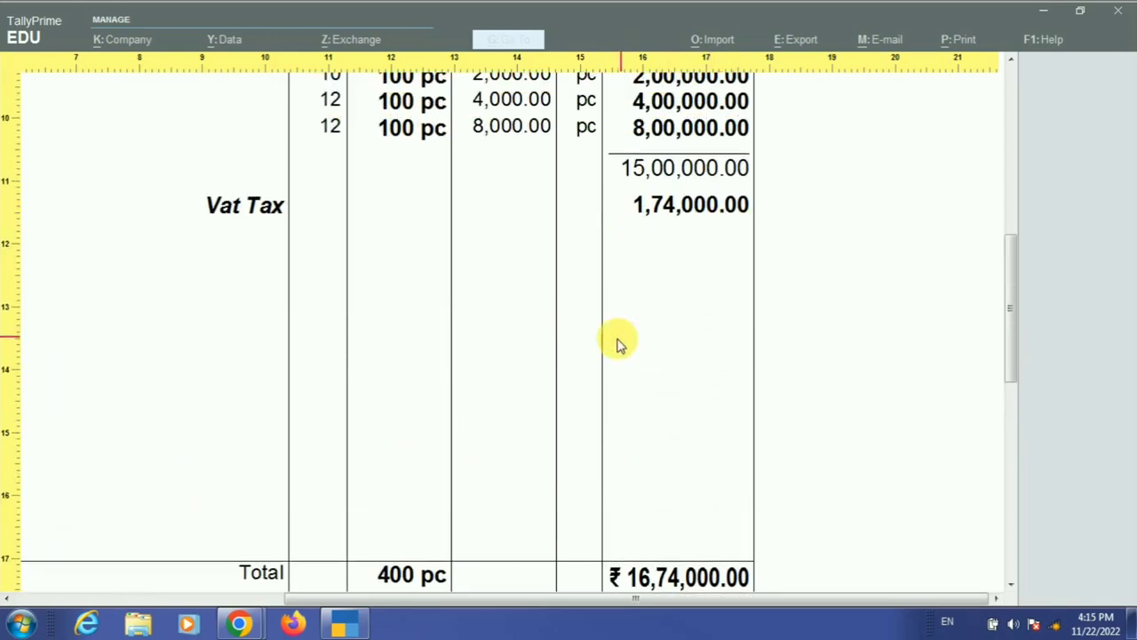
pyautogui.click(617, 351)
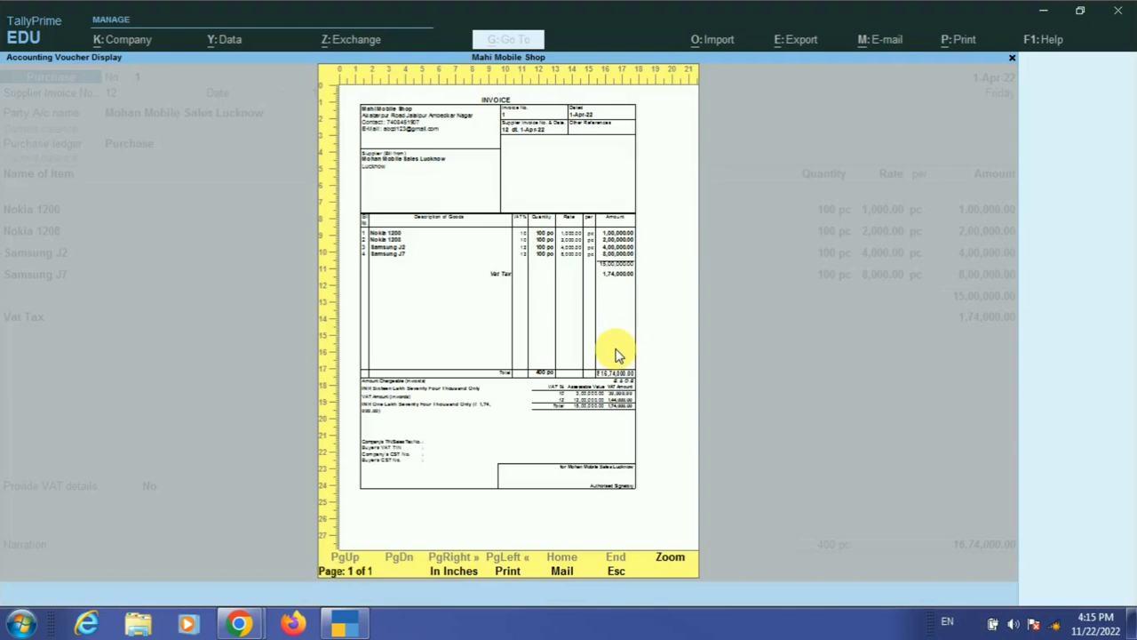
pyautogui.press('Escape')
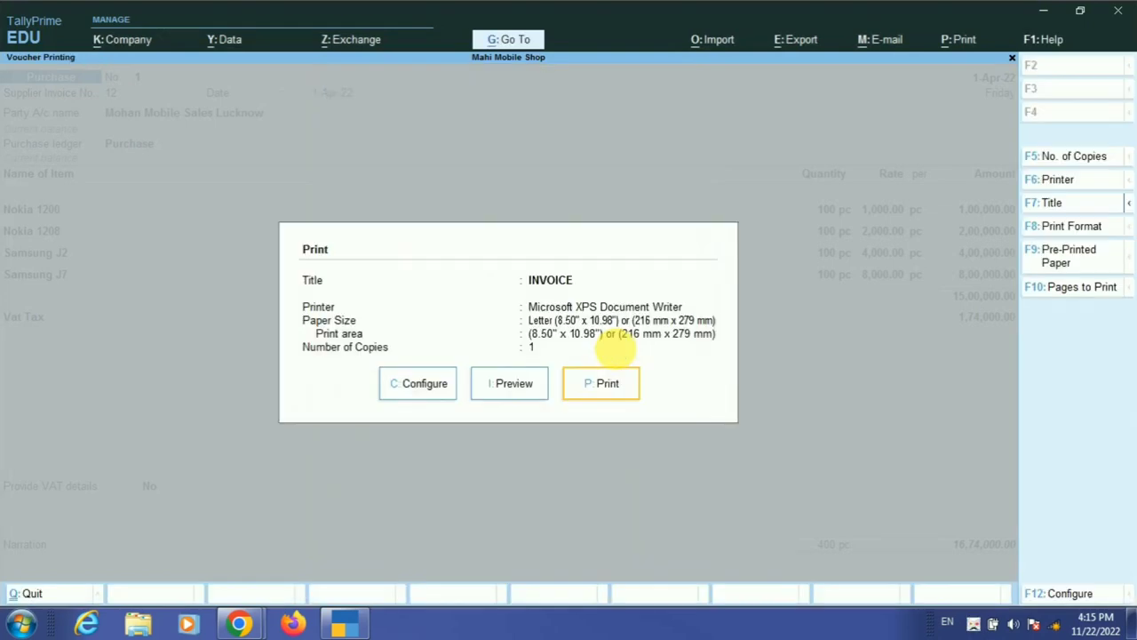
pyautogui.press('Return')
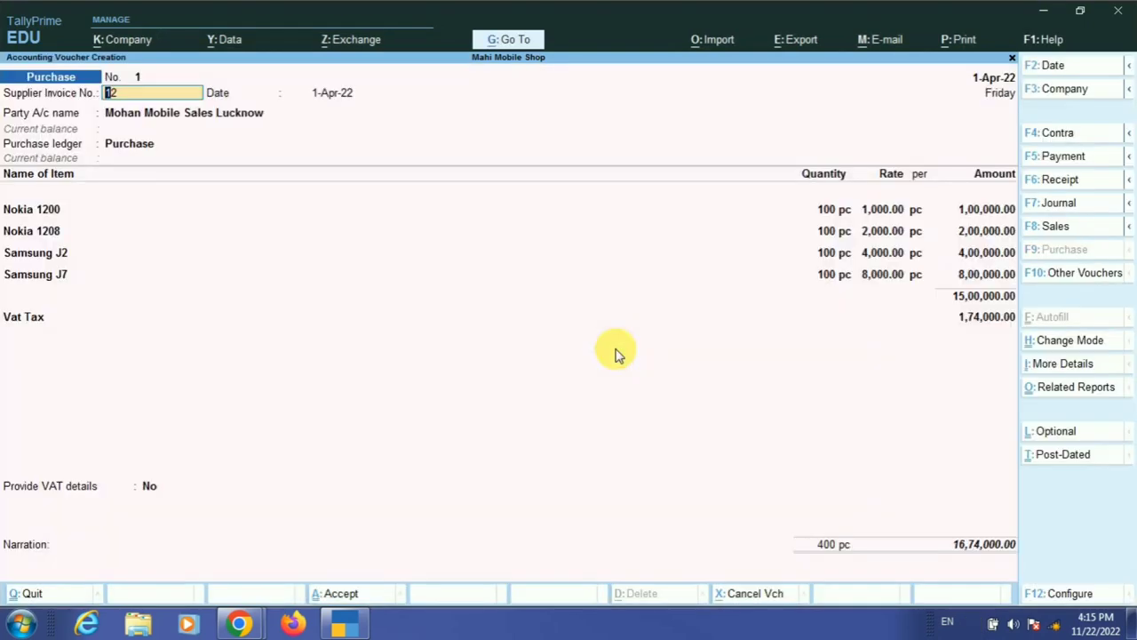
# - Save Purchase voucher No. 1 with a New Ref bill allocation of ₹16,74,000 Cr
pyautogui.click(981, 320)
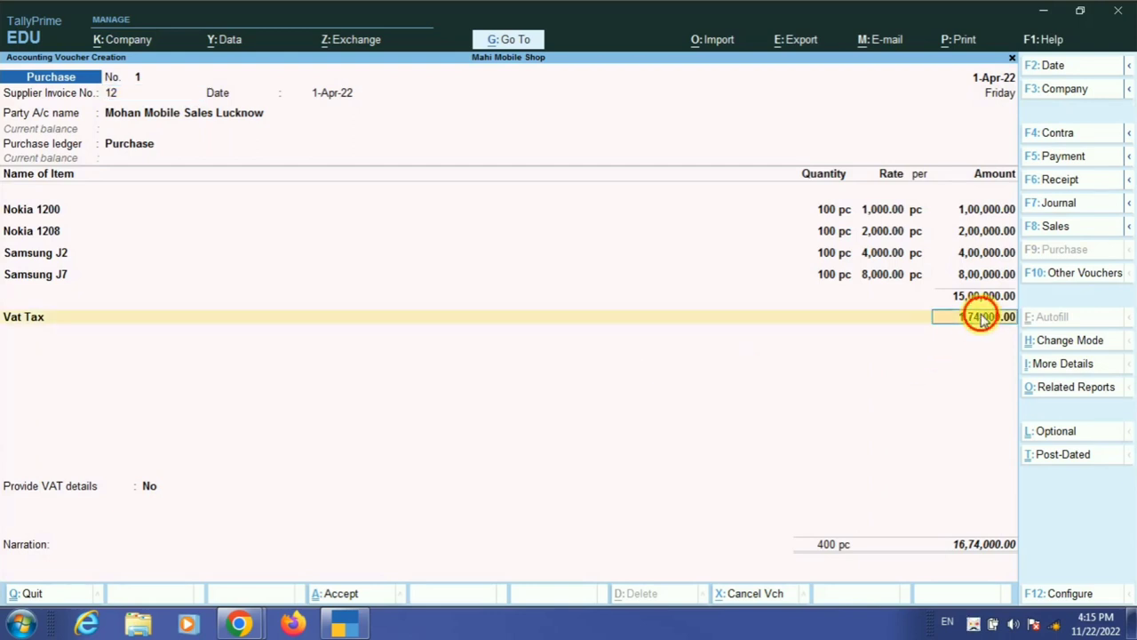
pyautogui.press('Return')
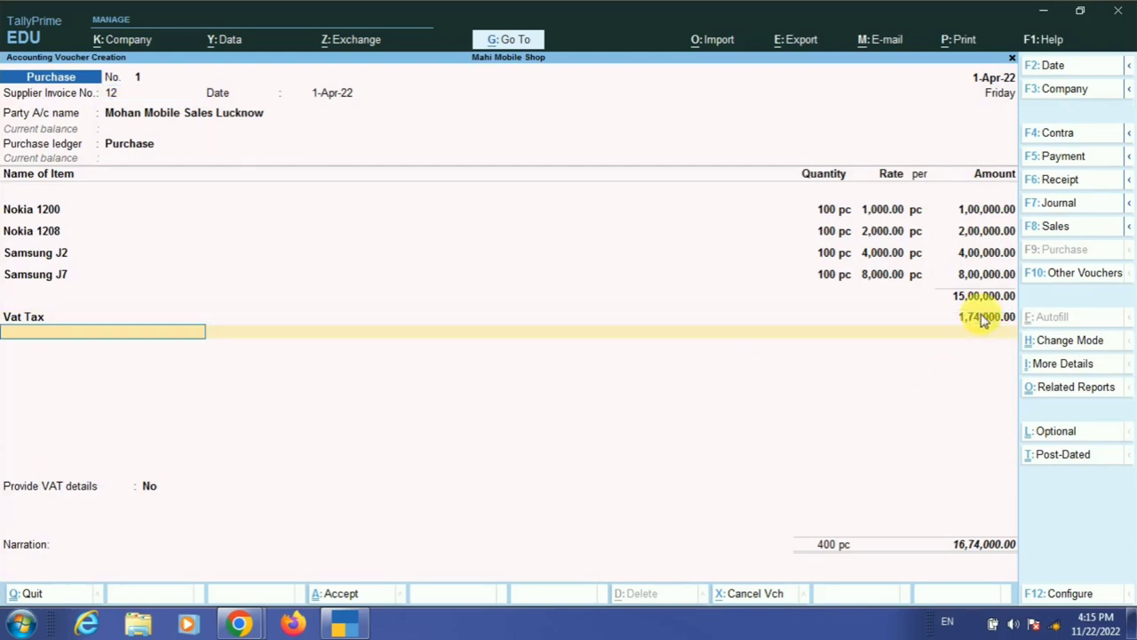
pyautogui.press('Return')
pyautogui.press('Return')
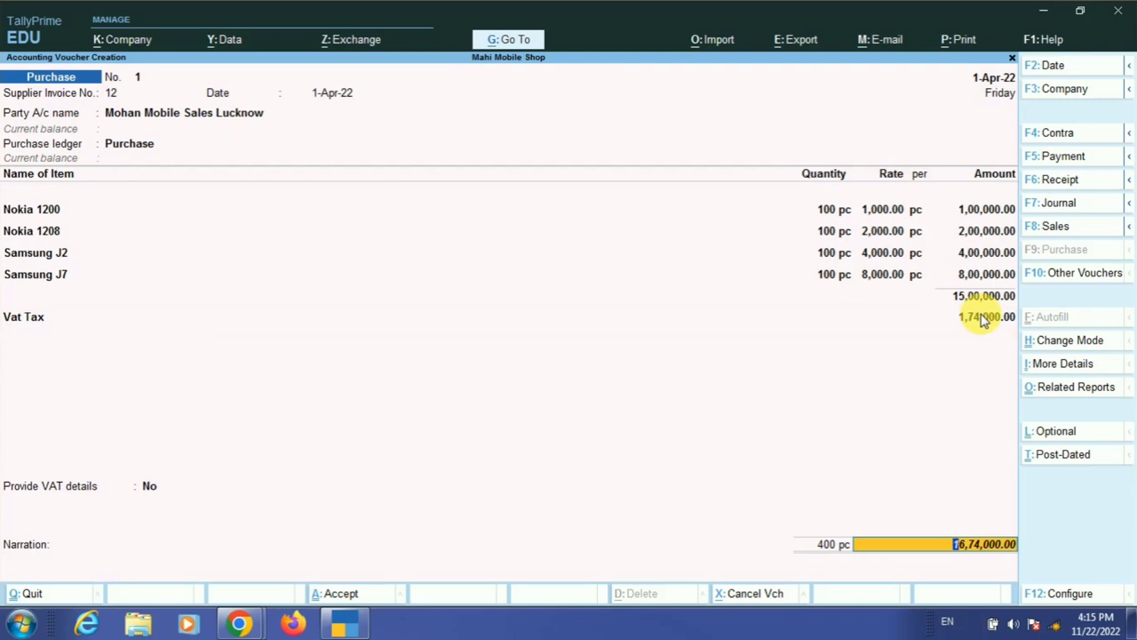
pyautogui.press('Return')
pyautogui.press('Down')
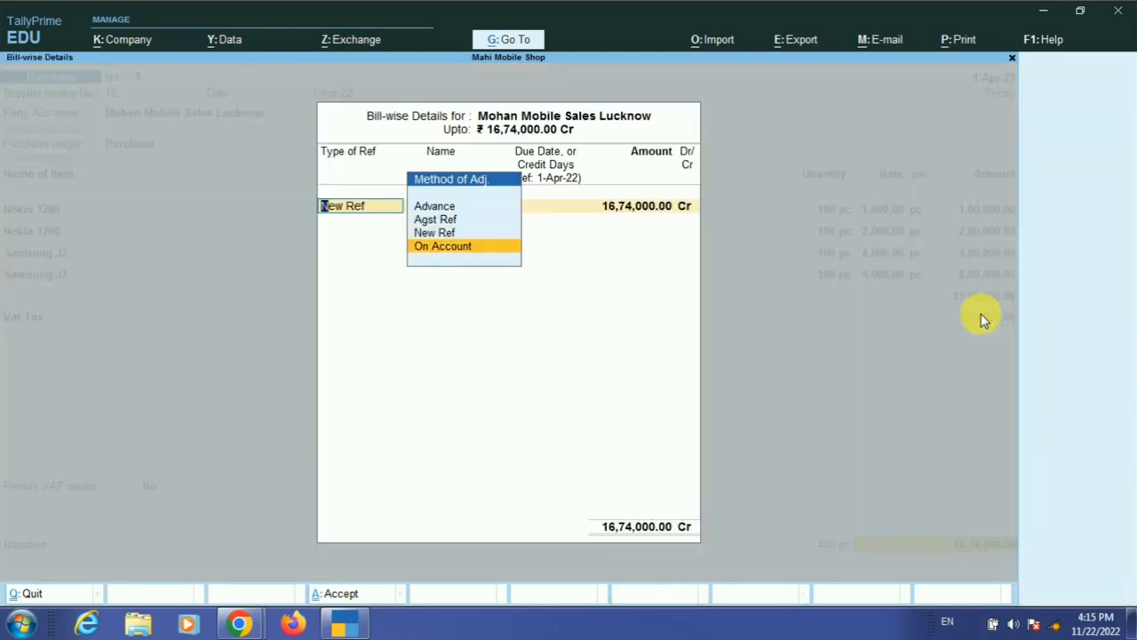
pyautogui.press('Up')
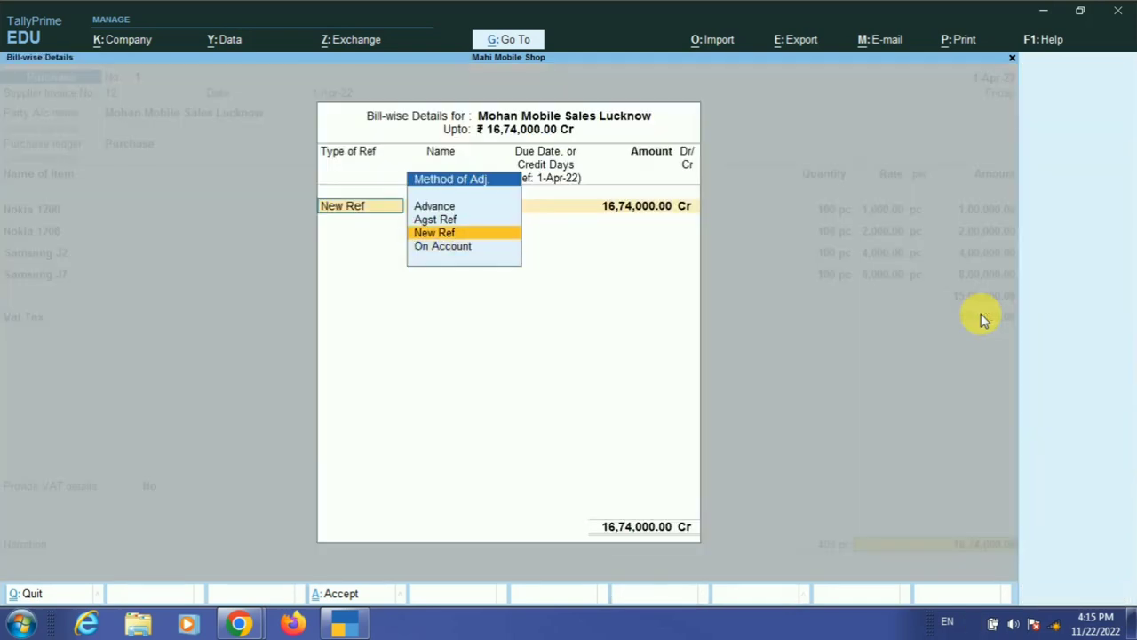
pyautogui.press('Return')
pyautogui.press('Return')
pyautogui.press('Return')
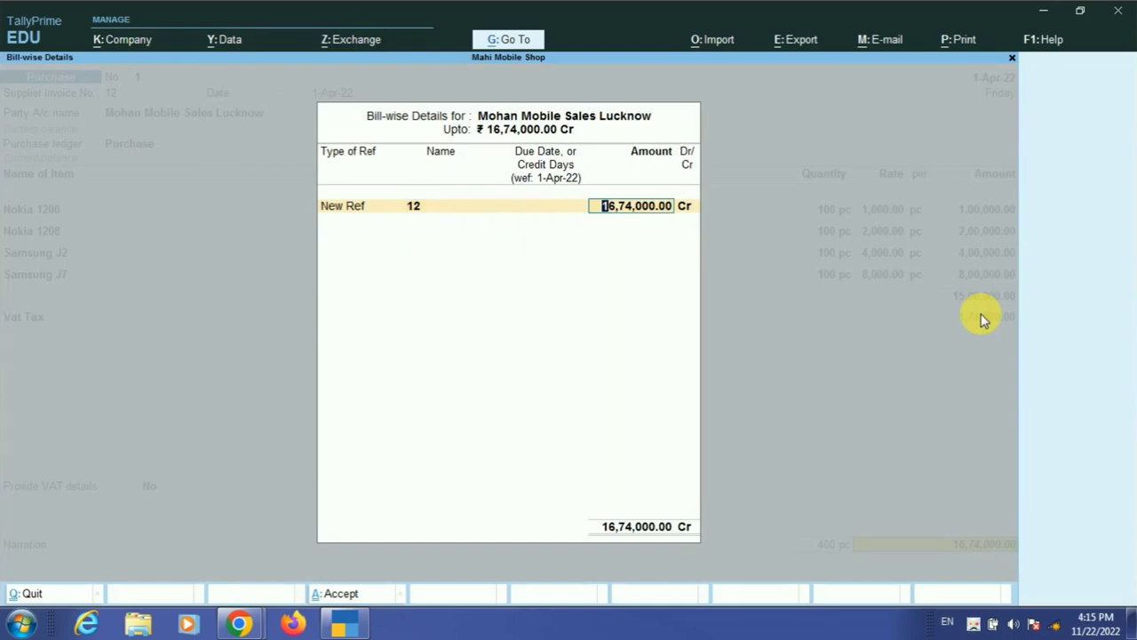
pyautogui.press('Return')
pyautogui.press('Return')
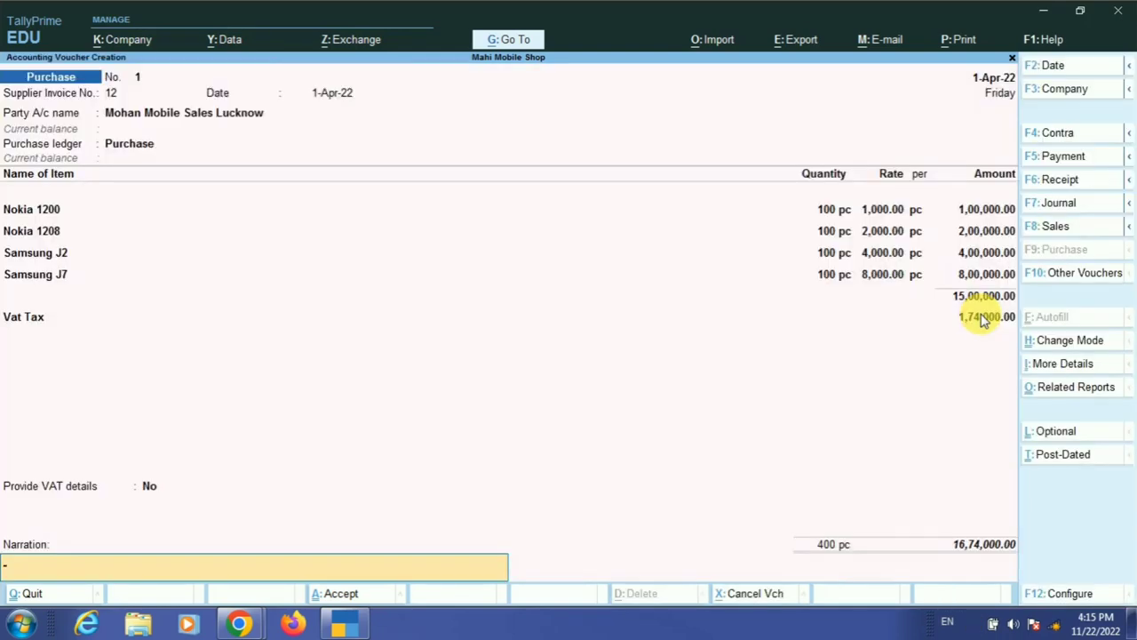
pyautogui.press('Return')
pyautogui.press('Return')
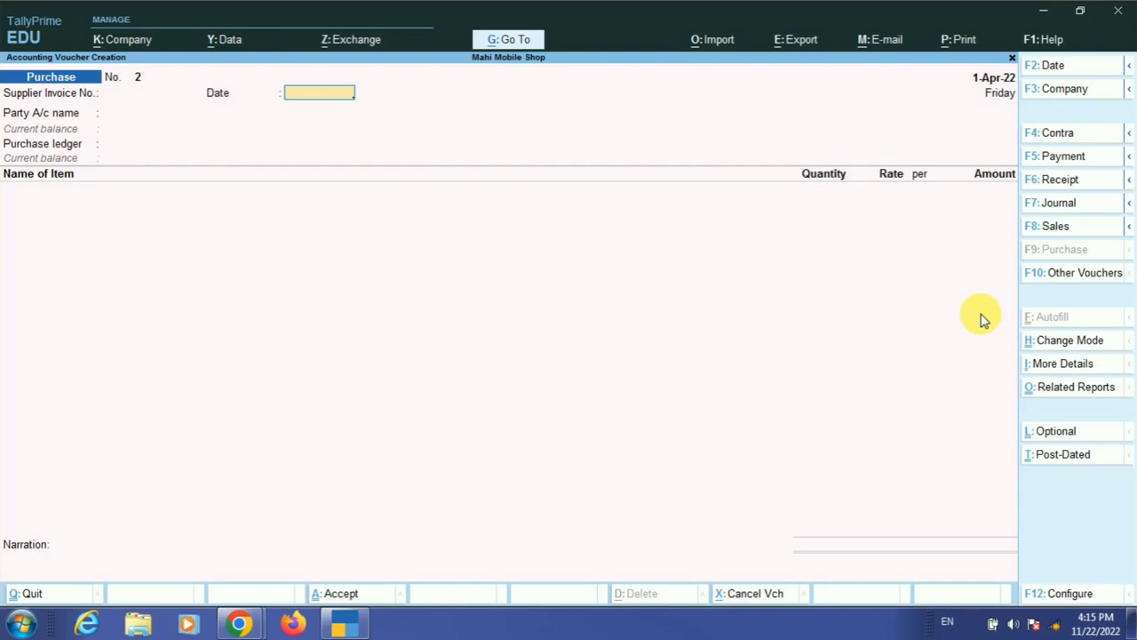
# - Start a Sales voucher with F8 and create a new party ledger named Mohit Mobile Shop Baskhari
pyautogui.press('F8')
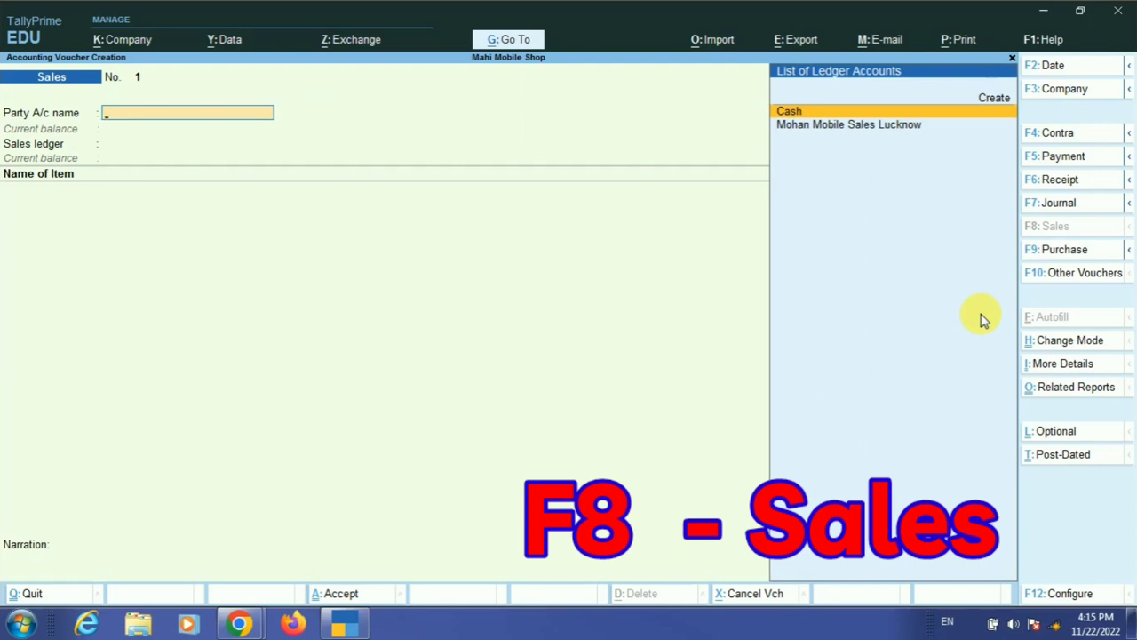
pyautogui.press('Up')
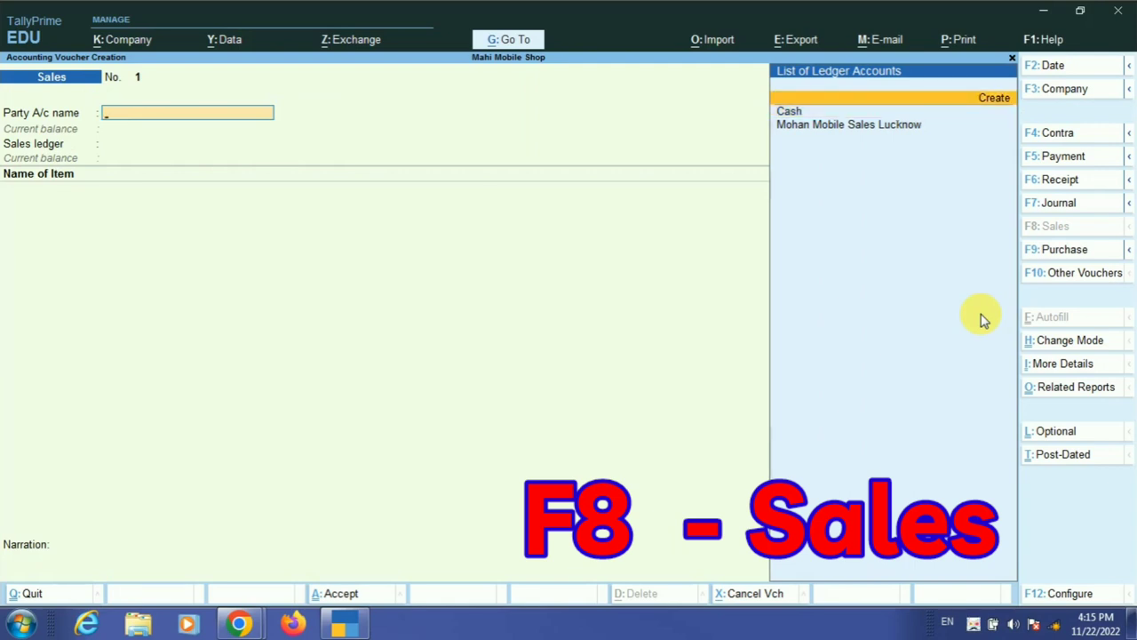
pyautogui.press('Return')
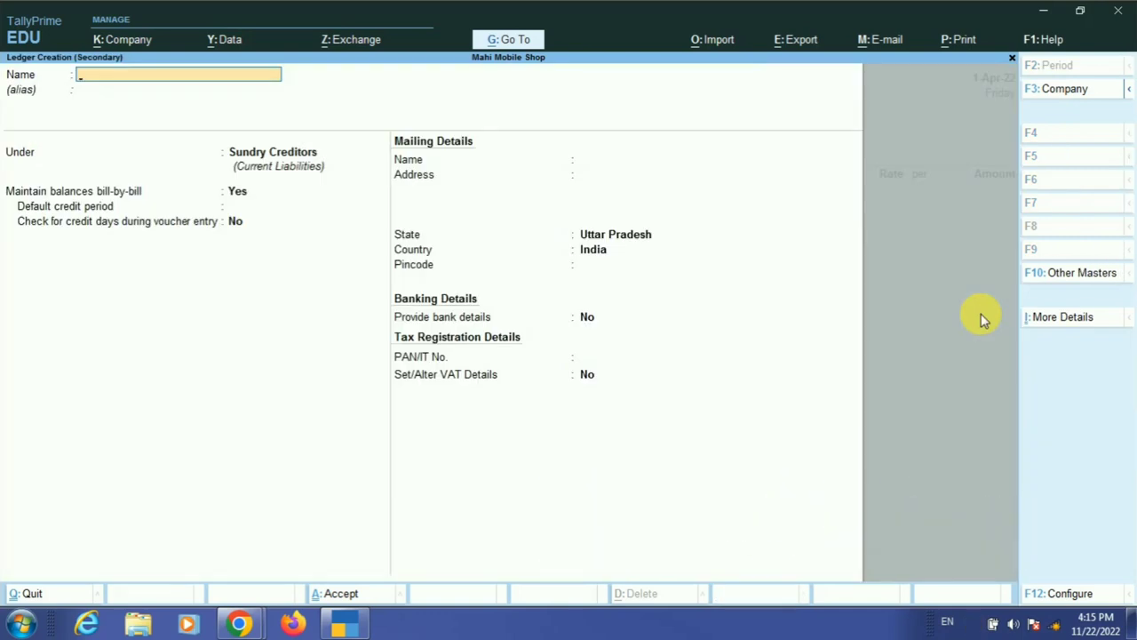
pyautogui.write('Mohit Mobi')
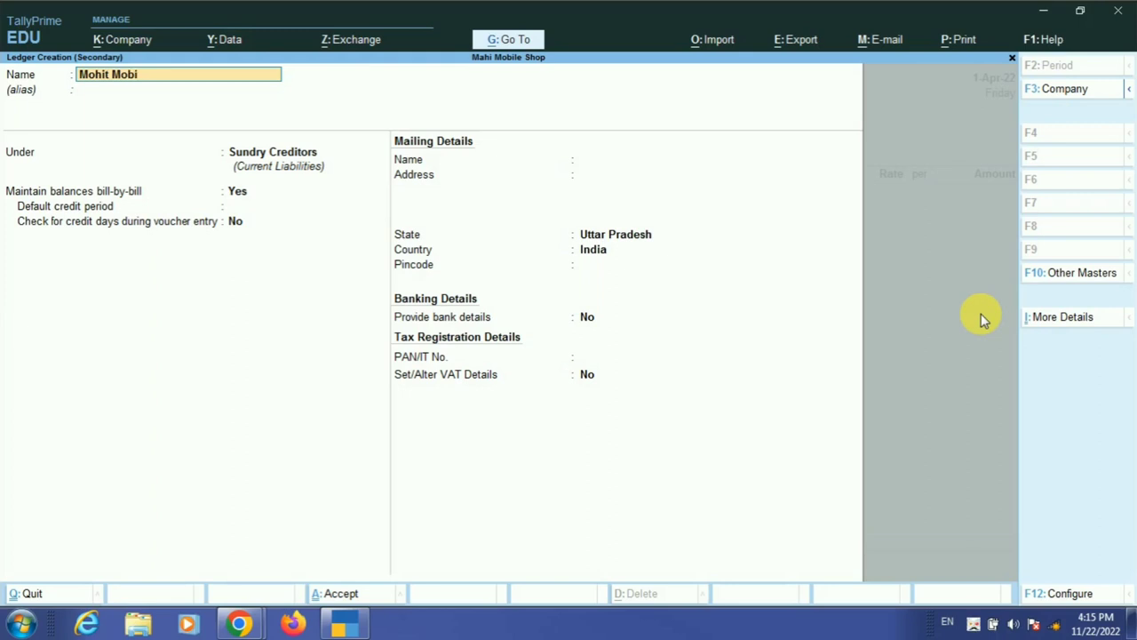
pyautogui.write('le Shop Baskhari')
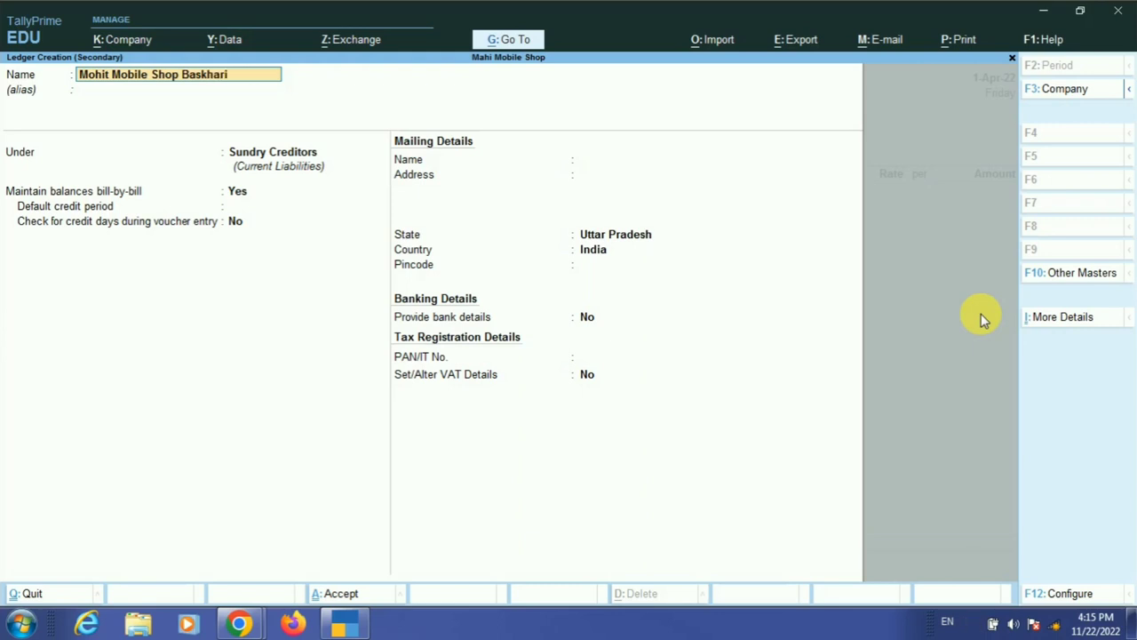
pyautogui.press('Return')
pyautogui.press('Return')
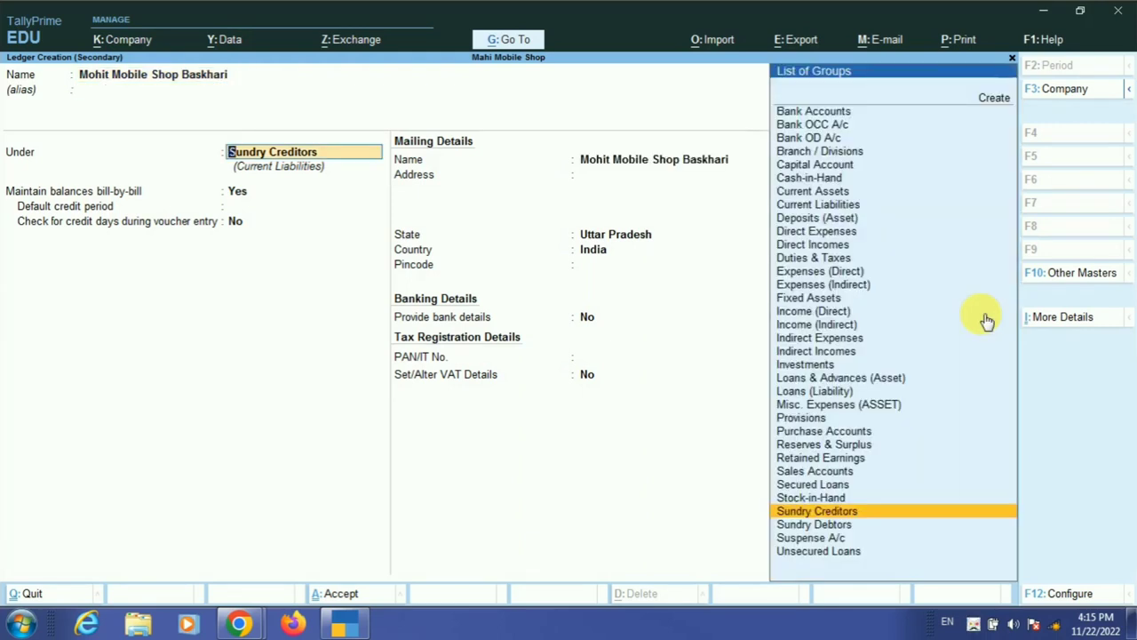
# - Place the new ledger under Sundry Debtors with address Baskhari and save it
pyautogui.press('Down')
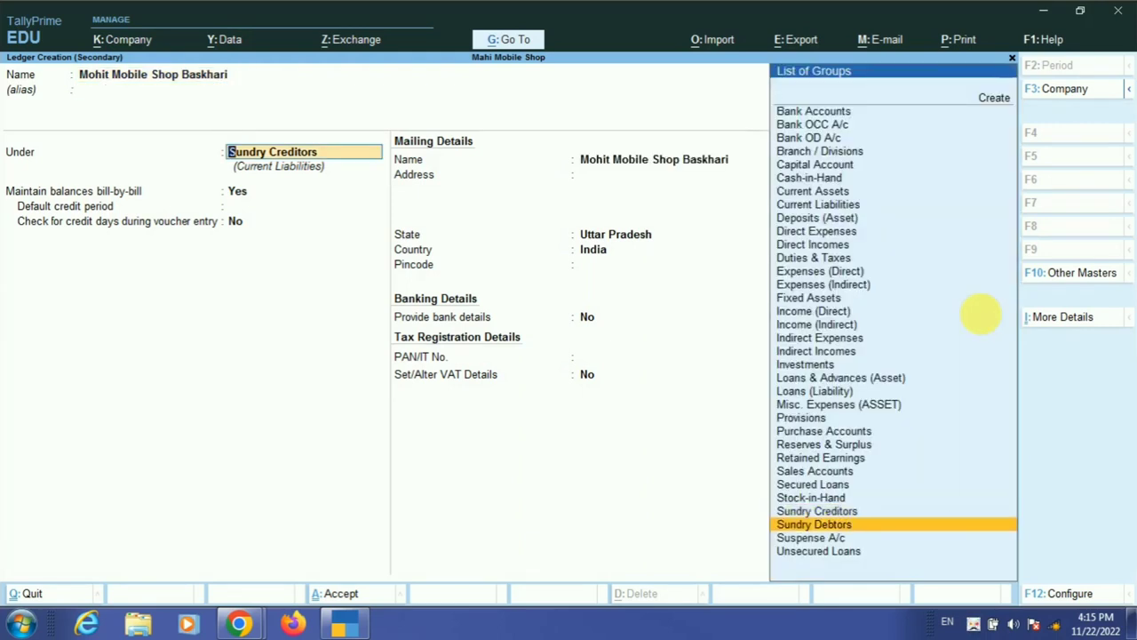
pyautogui.press('Return')
pyautogui.press('Return')
pyautogui.press('Return')
pyautogui.press('Return')
pyautogui.press('Return')
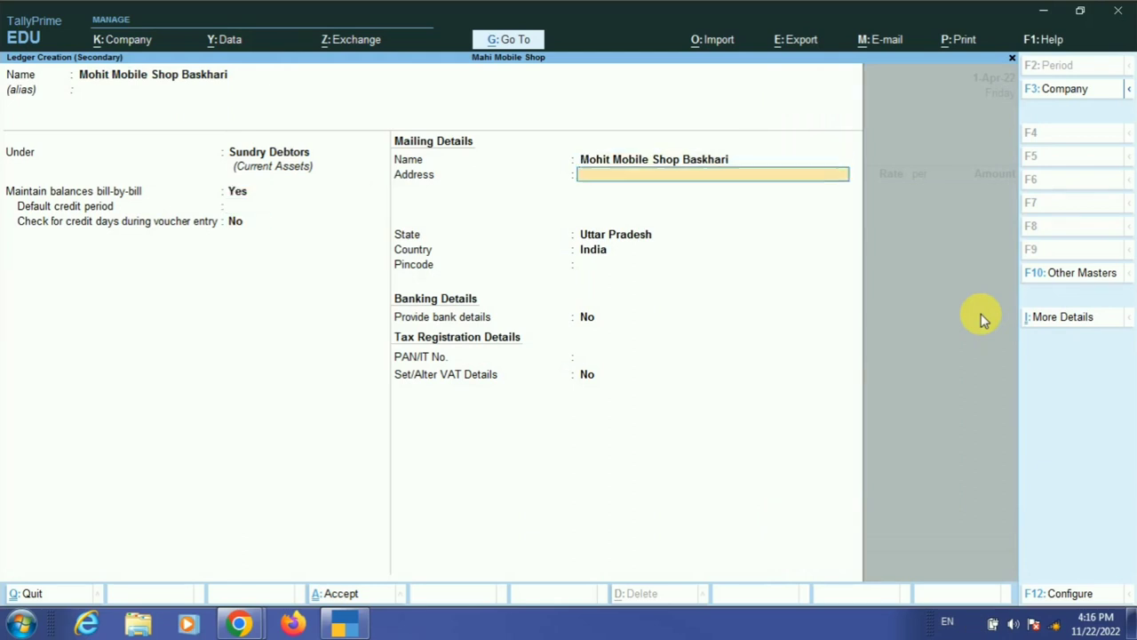
pyautogui.write('Baskhari')
pyautogui.press('Return')
pyautogui.press('Return')
pyautogui.press('Return')
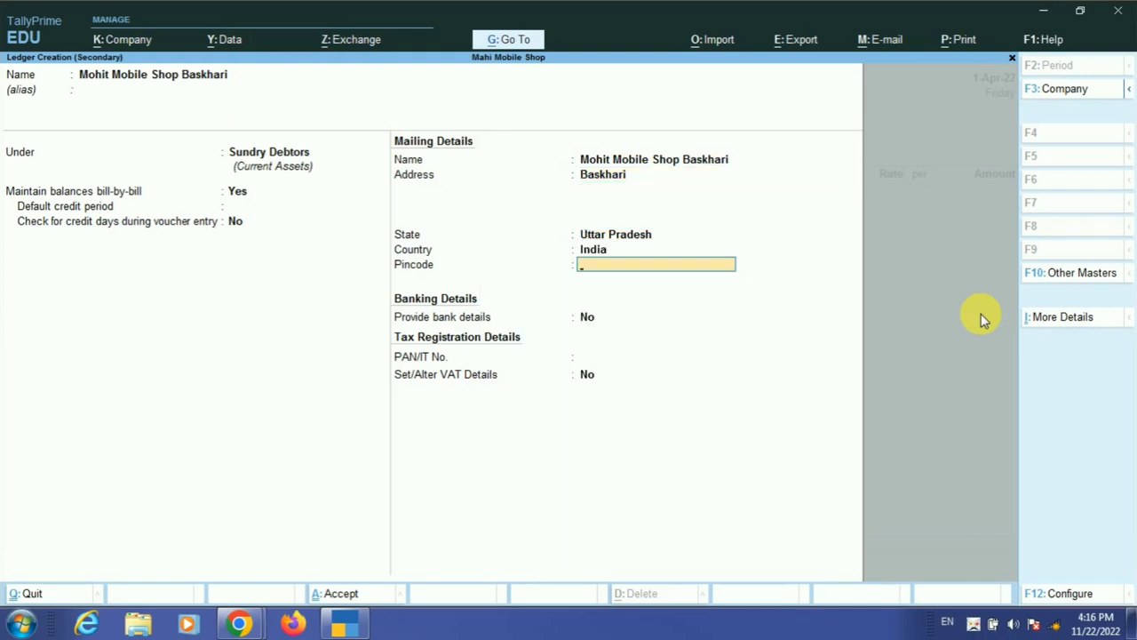
pyautogui.press('Return')
pyautogui.press('Return')
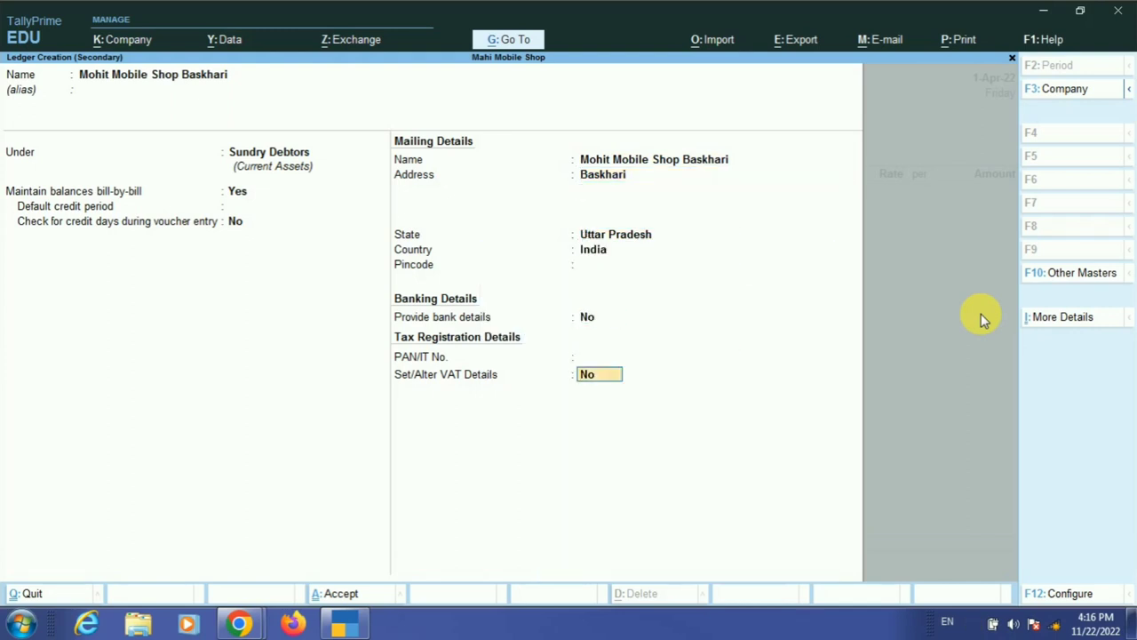
pyautogui.press('Return')
pyautogui.press('Return')
pyautogui.press('Return')
pyautogui.press('Return')
pyautogui.press('Return')
pyautogui.press('Return')
pyautogui.press('Return')
pyautogui.press('Return')
pyautogui.press('Return')
pyautogui.press('Return')
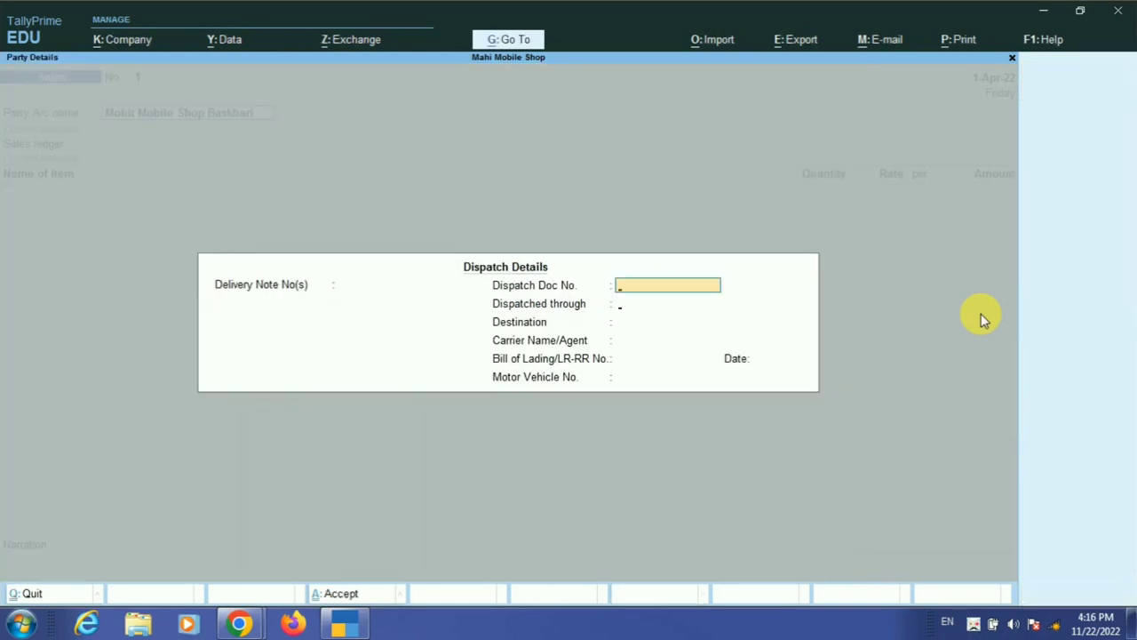
# - Skip the dispatch details and add Nokia 1200, 90 pc at 1,500.00
pyautogui.press('Escape')
pyautogui.press('Return')
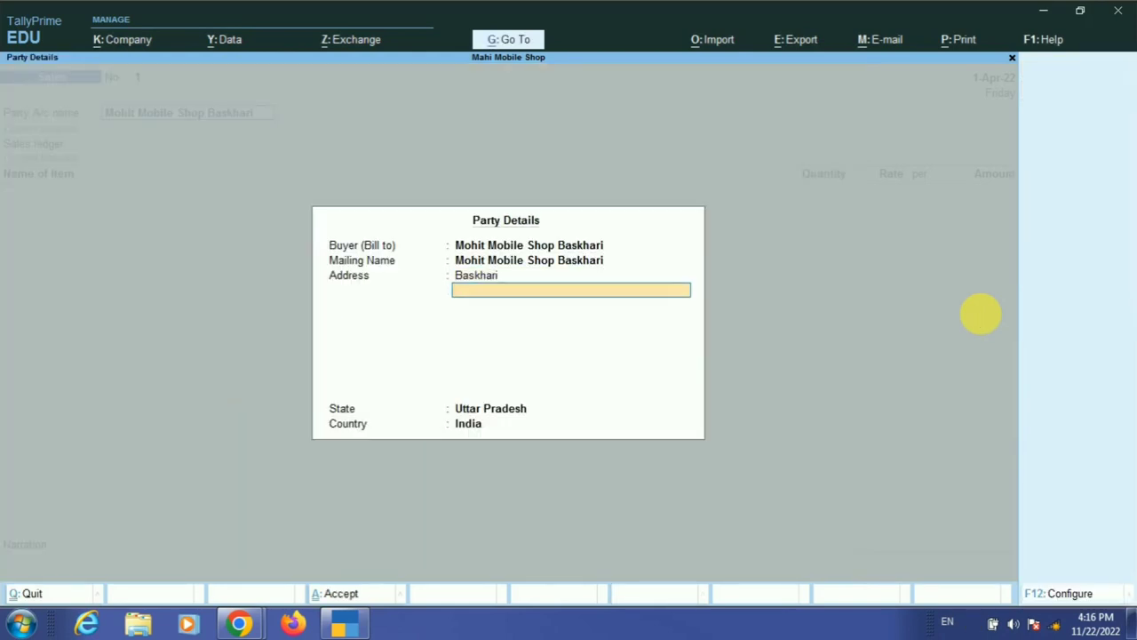
pyautogui.hotkey('ctrl', 'a')
pyautogui.press('Return')
pyautogui.press('Return')
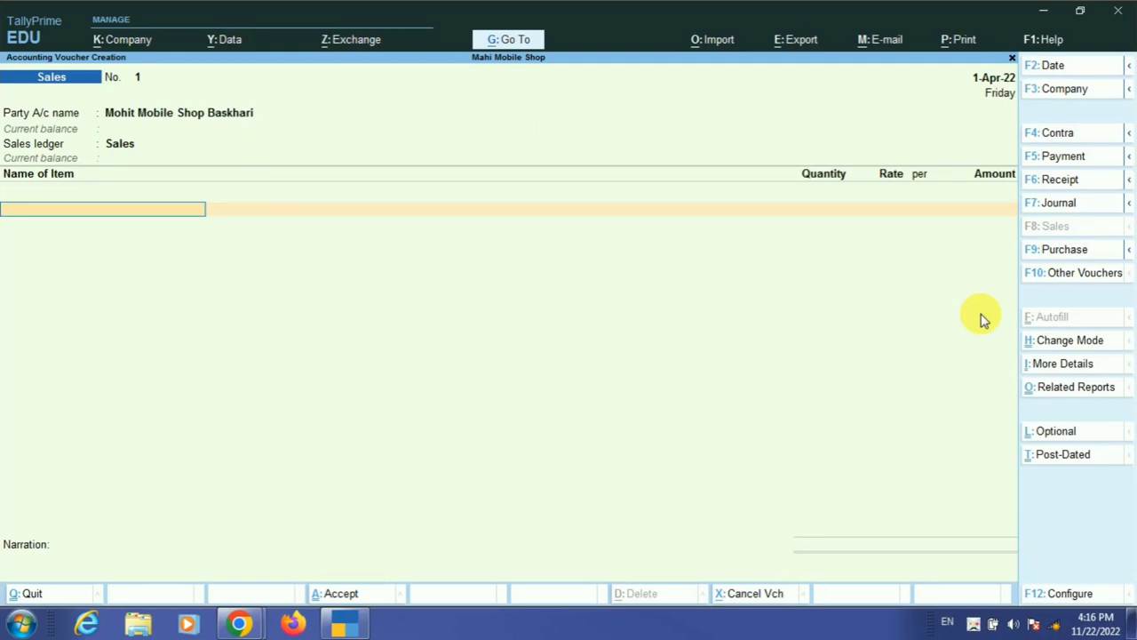
pyautogui.write('N')
pyautogui.press('Return')
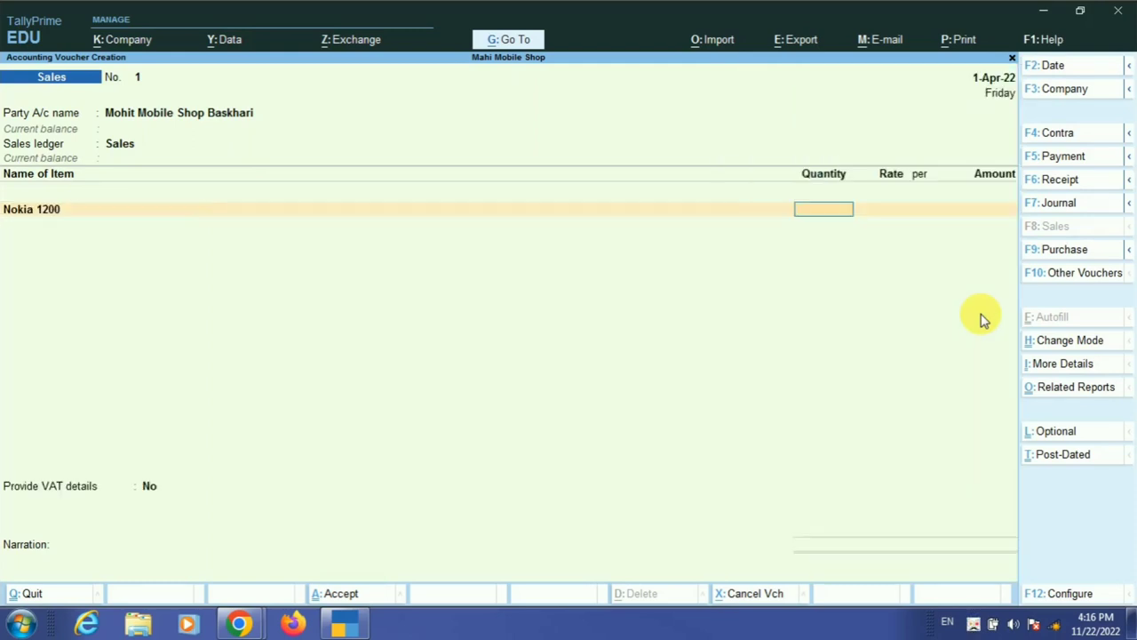
pyautogui.write('90')
pyautogui.press('Return')
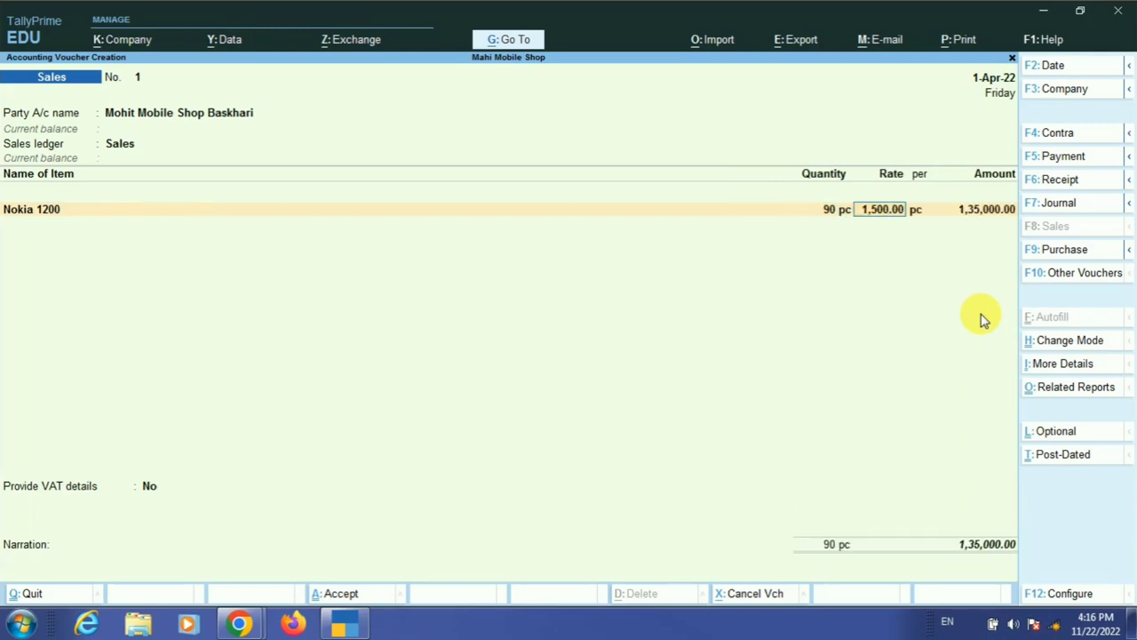
pyautogui.press('Return')
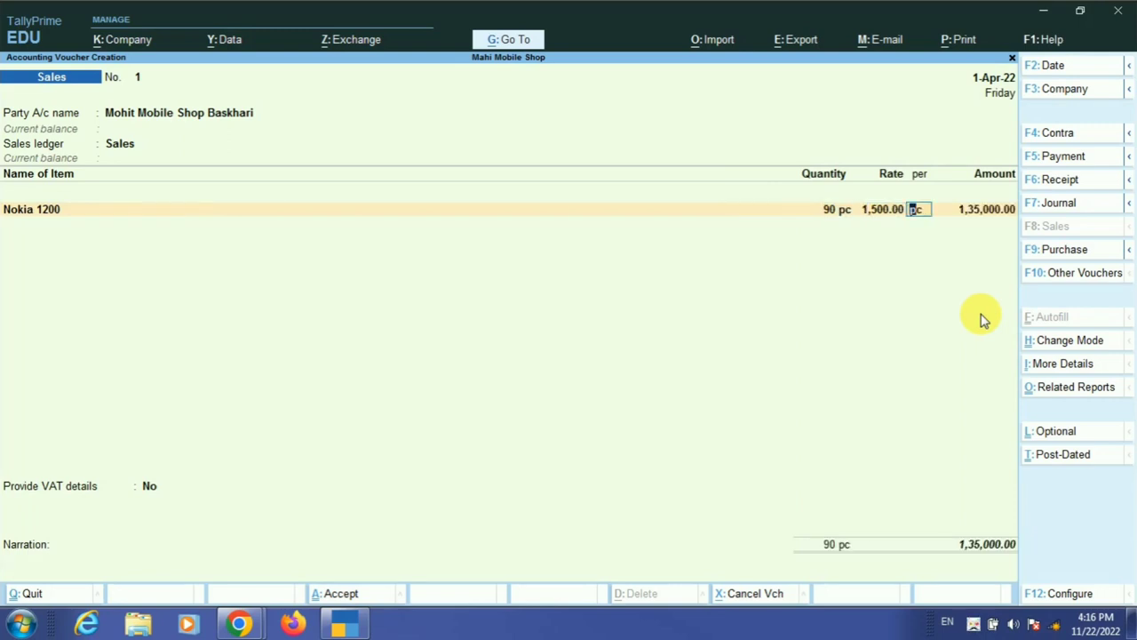
pyautogui.press('Return')
pyautogui.press('Return')
# - Add Nokia 1208, 90 pc at the 3,000.00 rate
pyautogui.write('N')
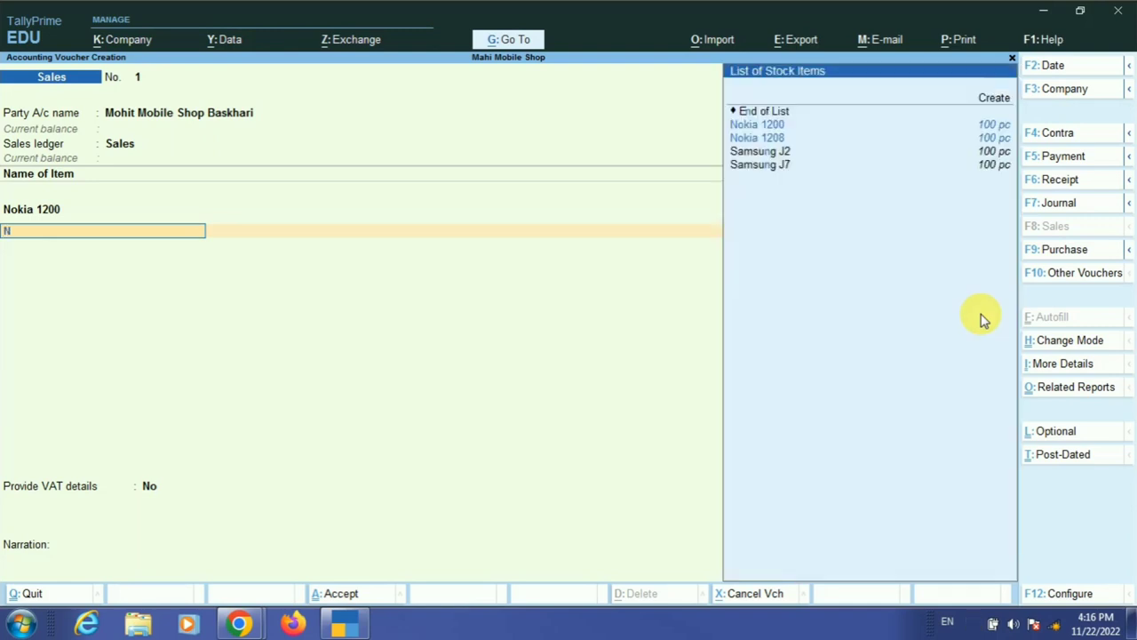
pyautogui.press('Down')
pyautogui.press('Return')
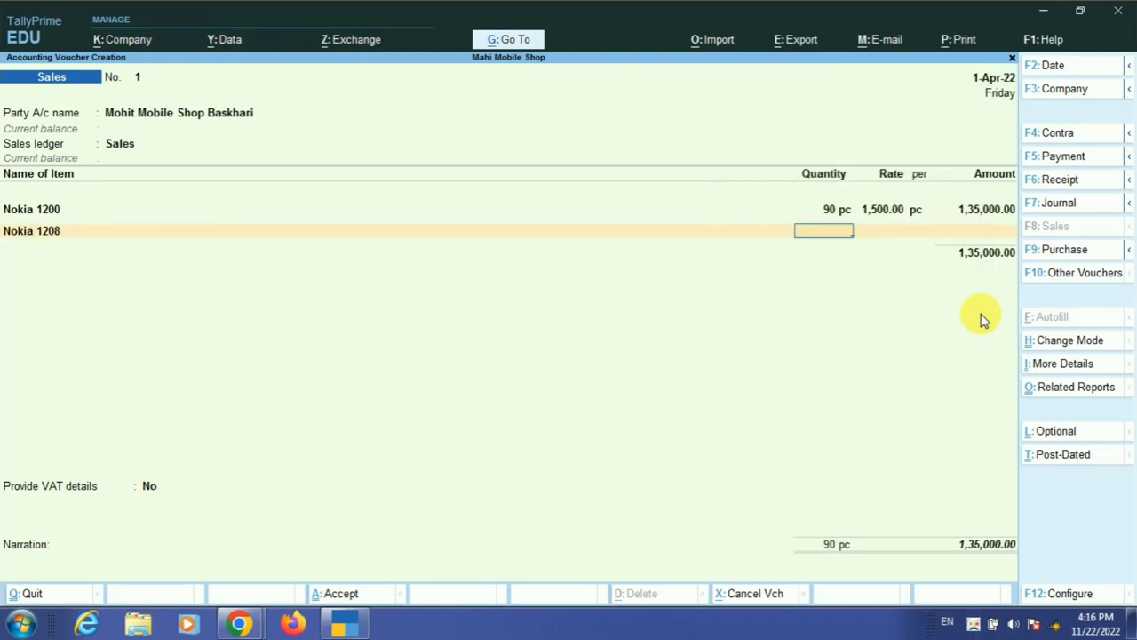
pyautogui.write('90')
pyautogui.press('Return')
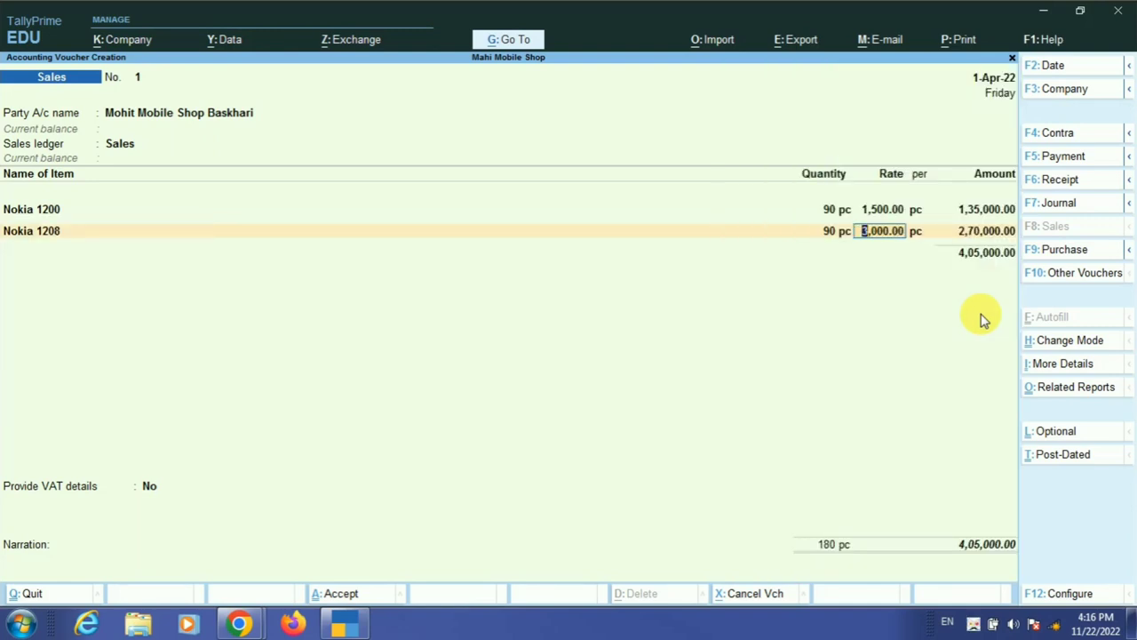
pyautogui.press('Return')
# - Add Samsung J2, 90 pc at 5,000.00
pyautogui.press('Return')
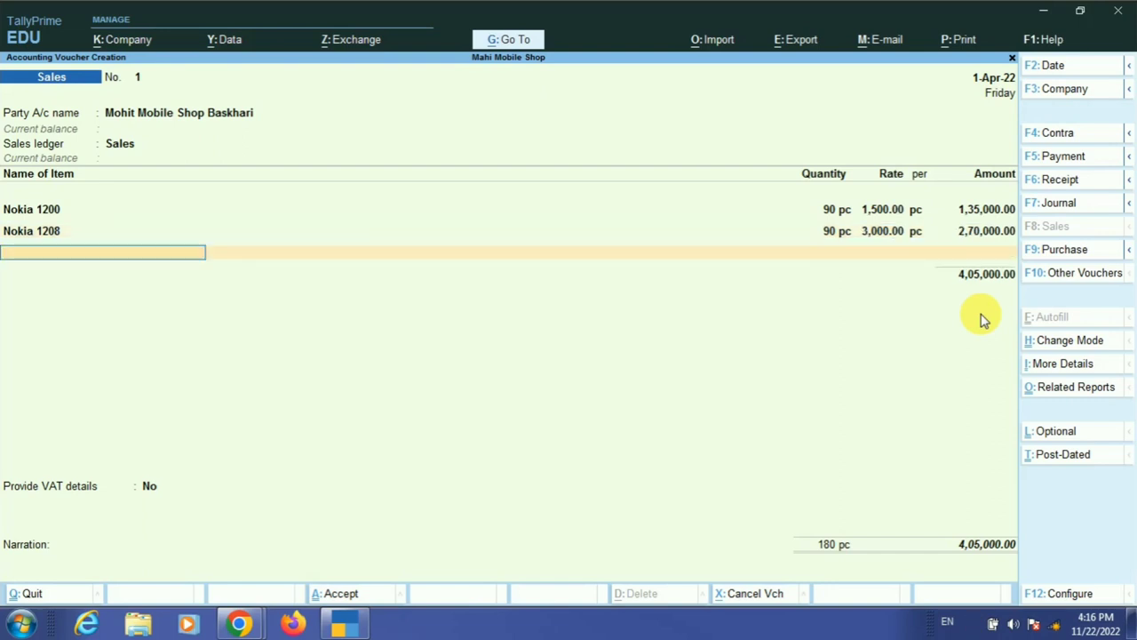
pyautogui.write('s')
pyautogui.press('Down')
pyautogui.press('Return')
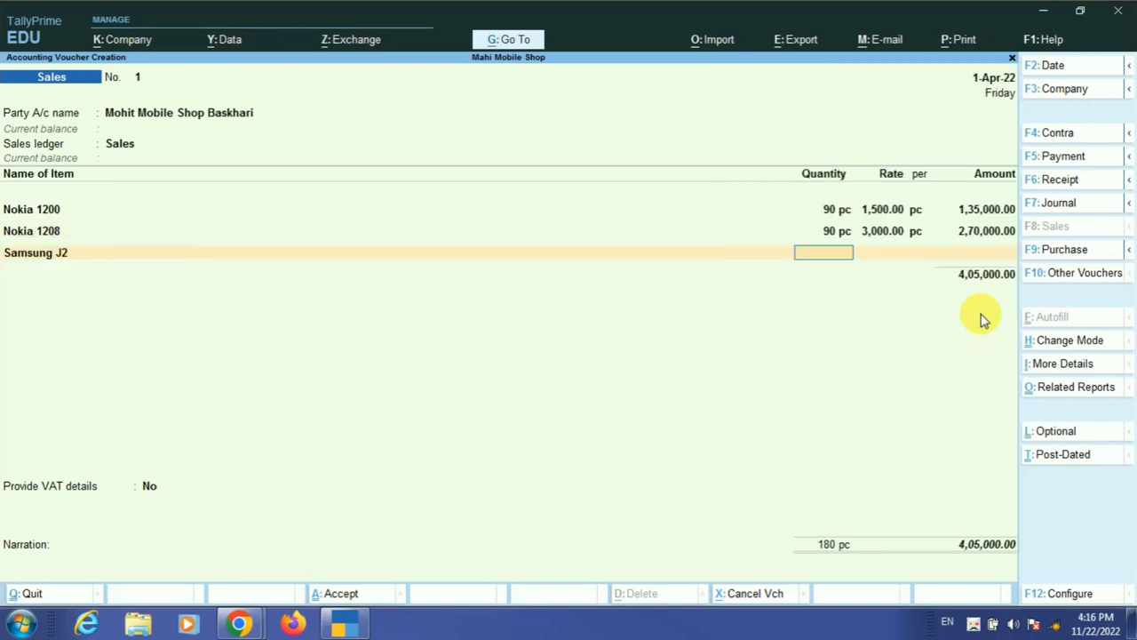
pyautogui.write('90')
pyautogui.press('Return')
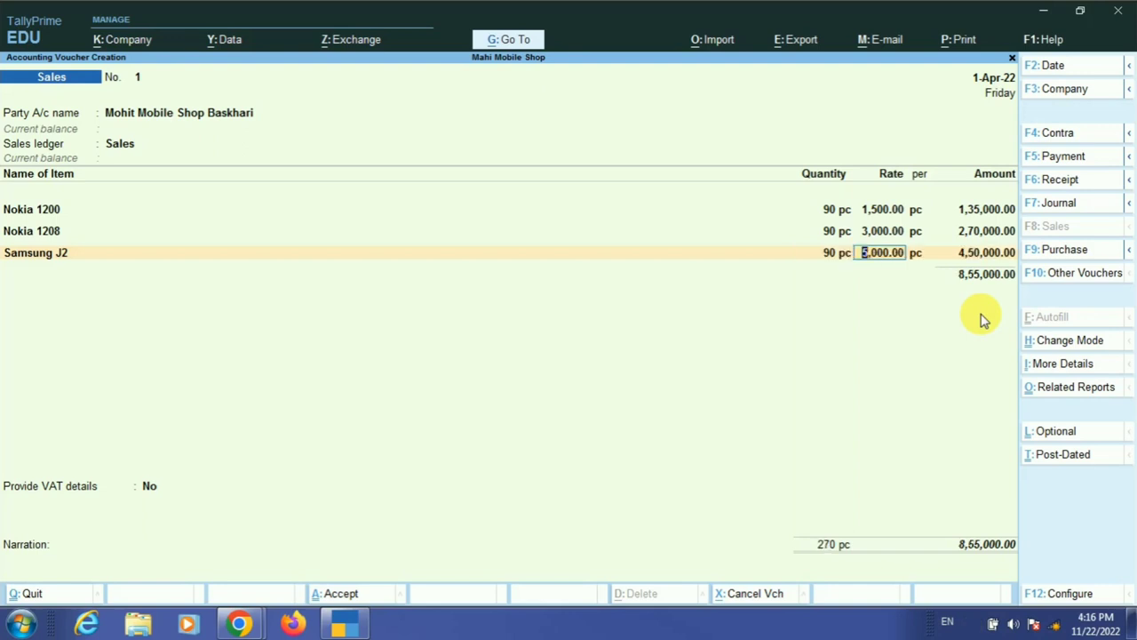
pyautogui.press('Return')
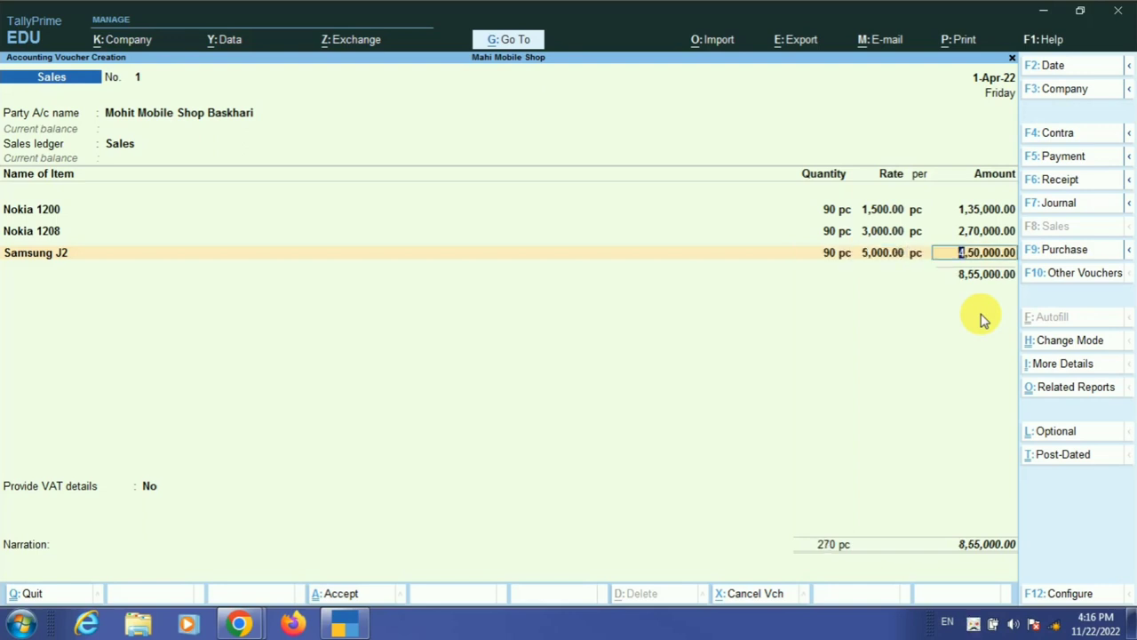
pyautogui.press('Return')
# - Add Samsung J7, 90 pc at 9,000.00 for 8,10,000.00
pyautogui.write('S')
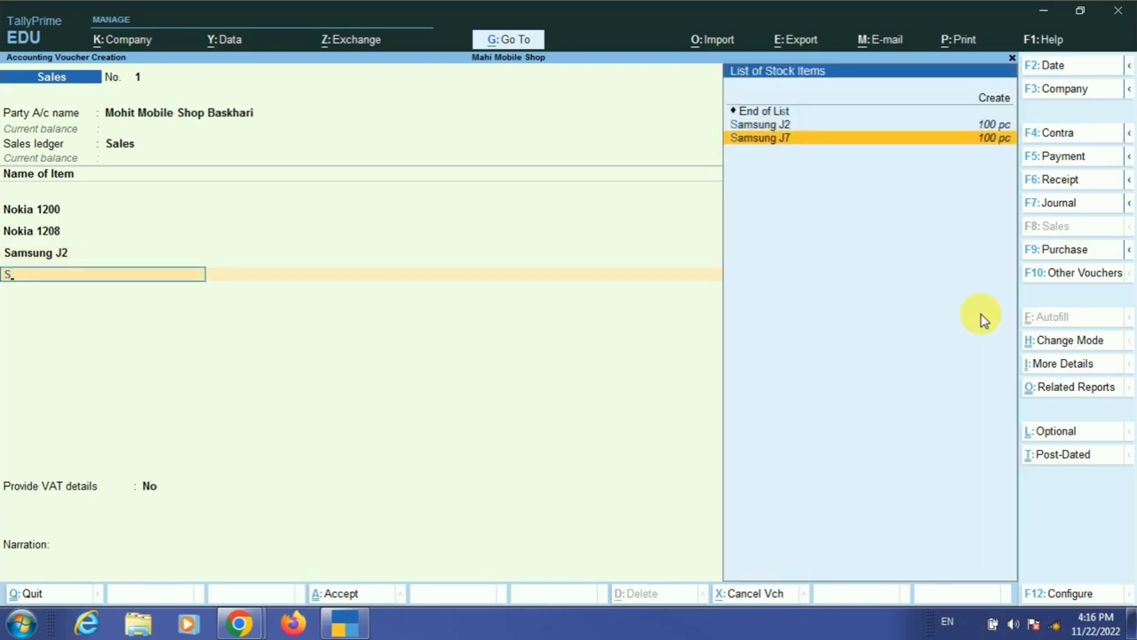
pyautogui.press('Return')
pyautogui.write('90')
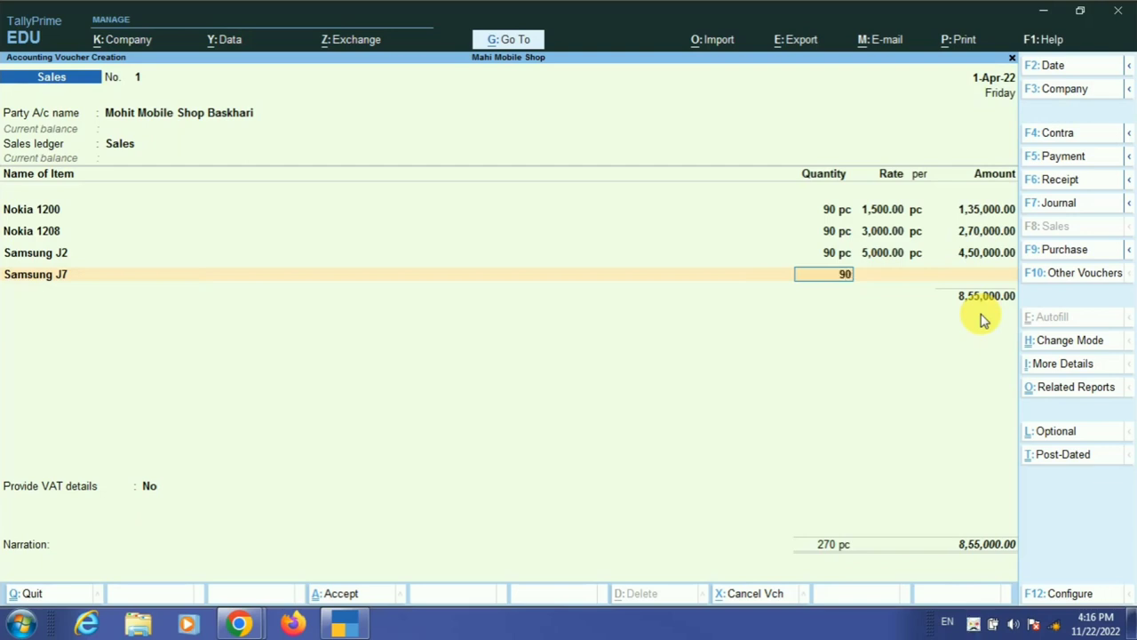
pyautogui.press('Return')
pyautogui.write('9000')
pyautogui.press('Return')
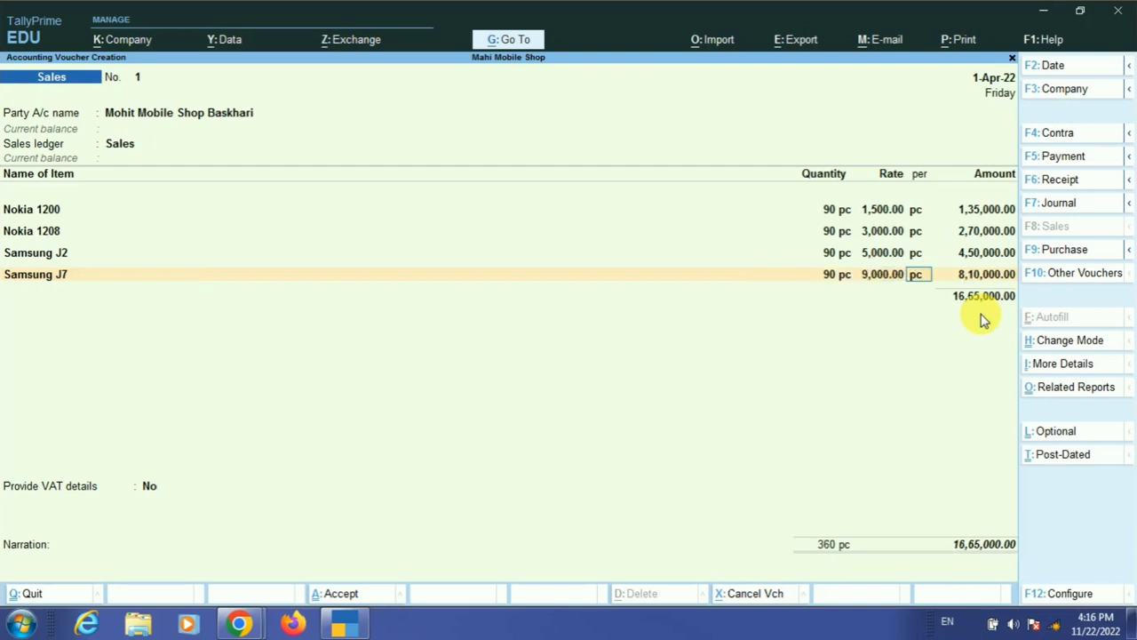
pyautogui.press('Return')
pyautogui.press('Return')
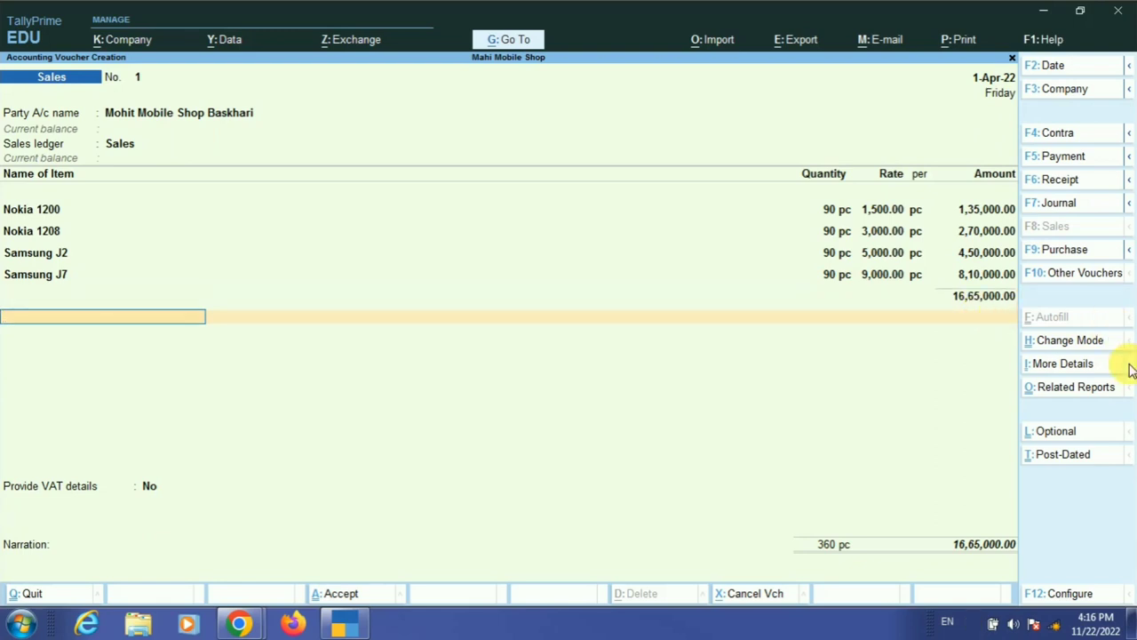
# - Add a Vat Tax line of 1,91,700.00, then preview the current voucher as an invoice
pyautogui.write('V')
pyautogui.press('Return')
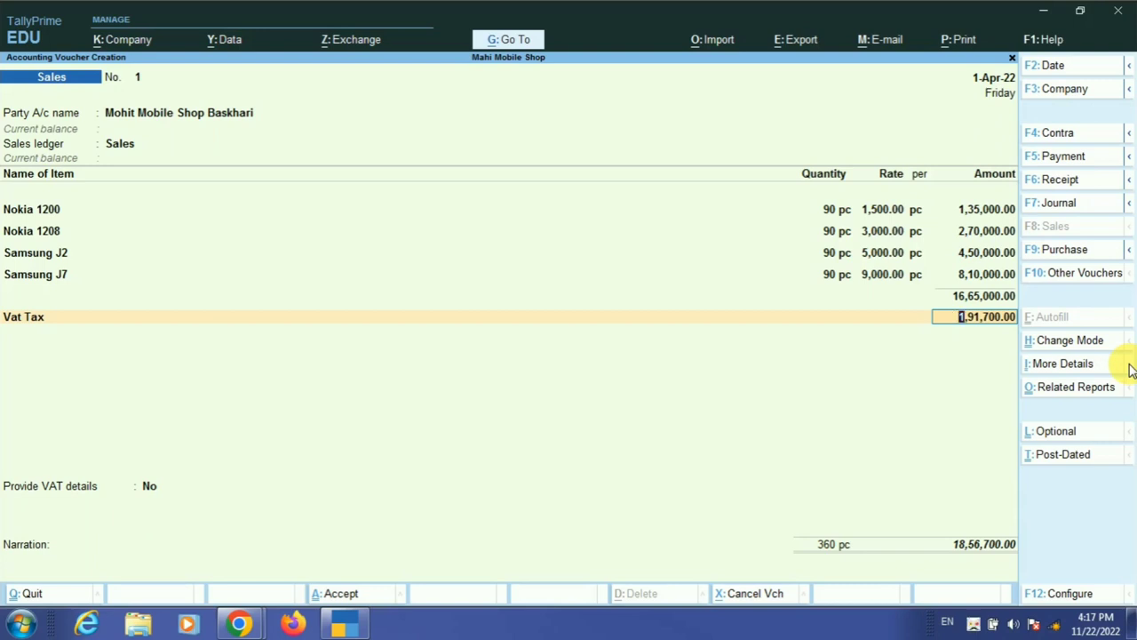
pyautogui.press('alt')
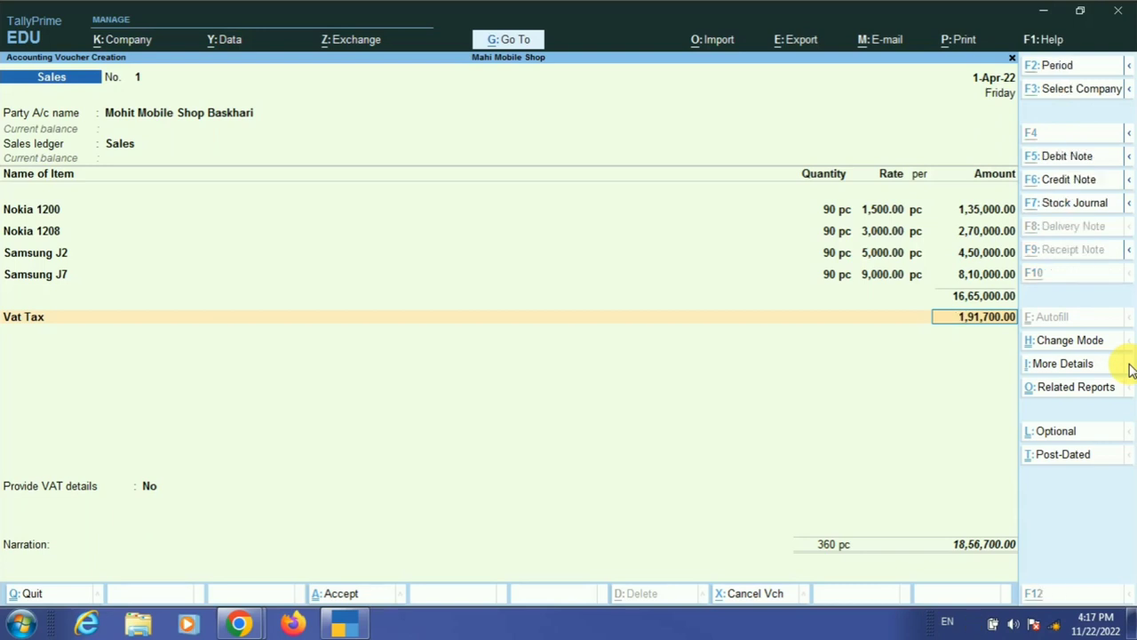
pyautogui.hotkey('alt', 'p')
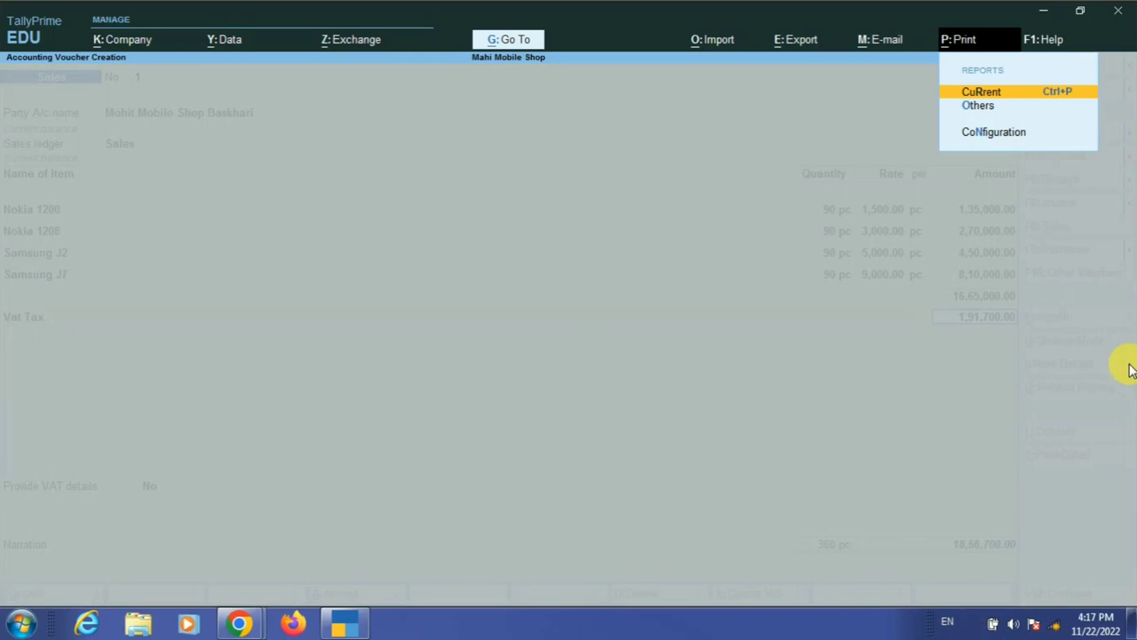
pyautogui.press('Return')
pyautogui.press('i')
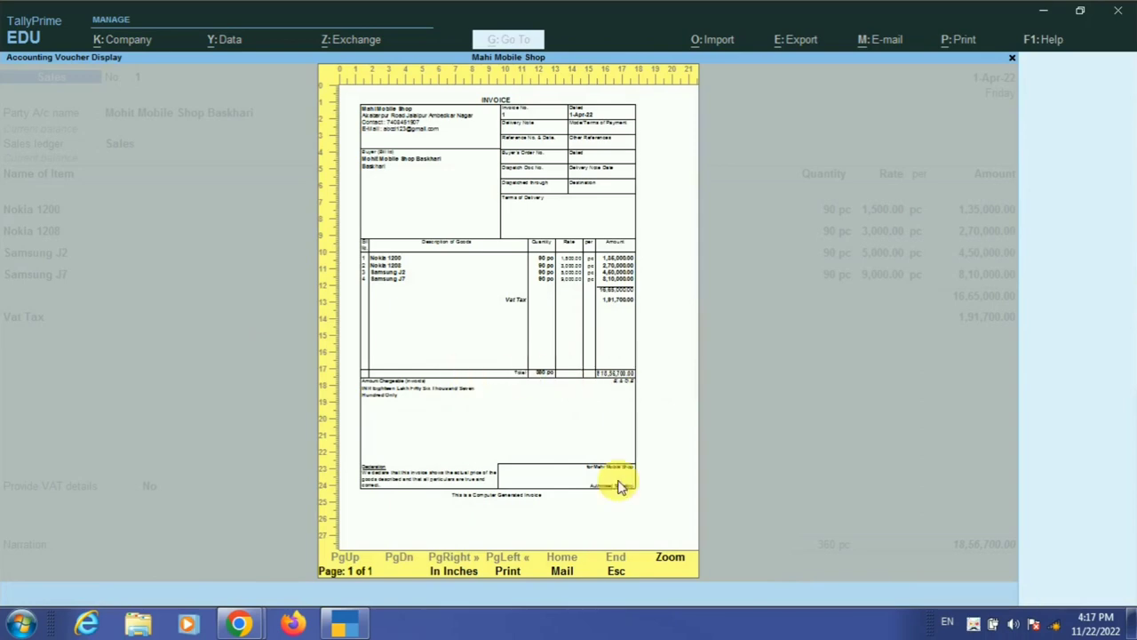
# - Check the preview, then set Show VAT/CST Analysis to Yes in the invoice print configuration
pyautogui.click(672, 558)
pyautogui.scroll(-3, 538, 525)
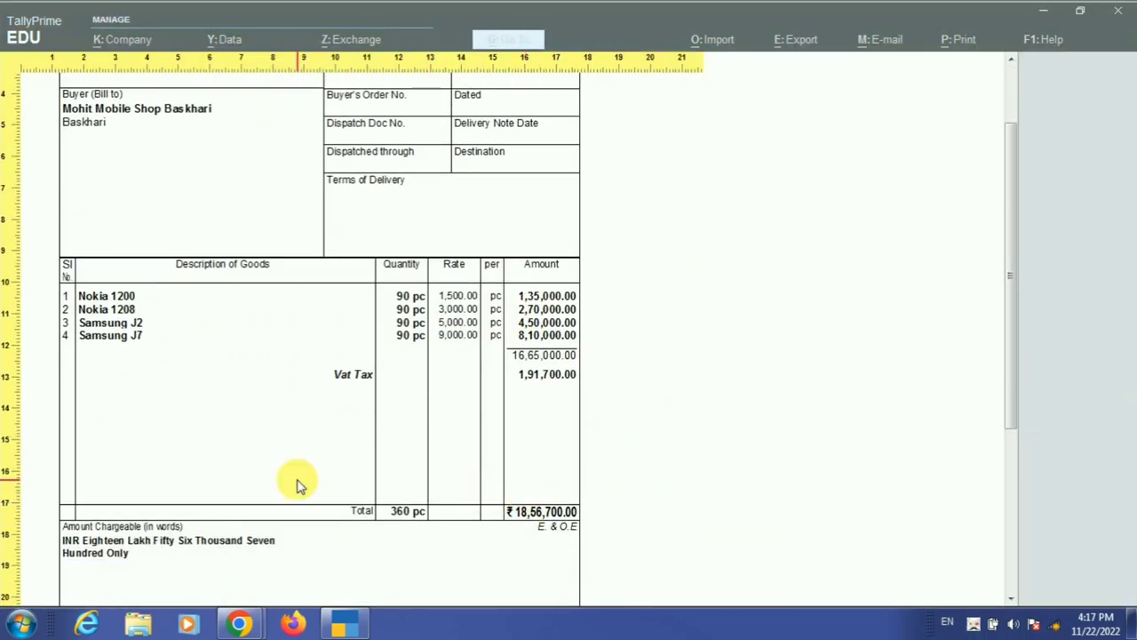
pyautogui.press('Escape')
pyautogui.press('Escape')
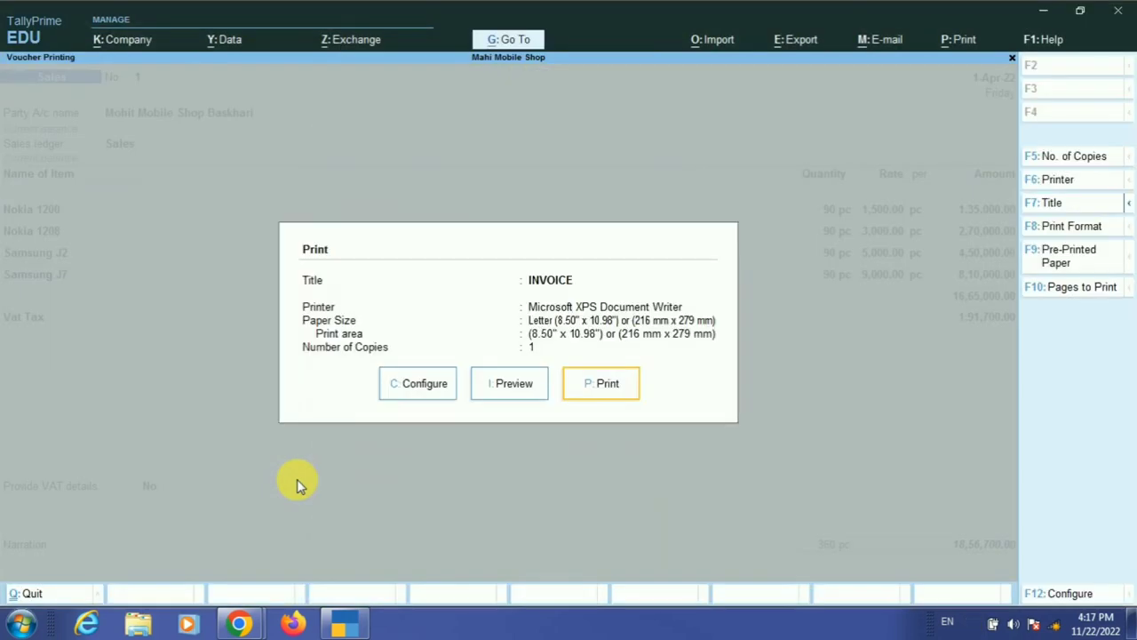
pyautogui.click(419, 383)
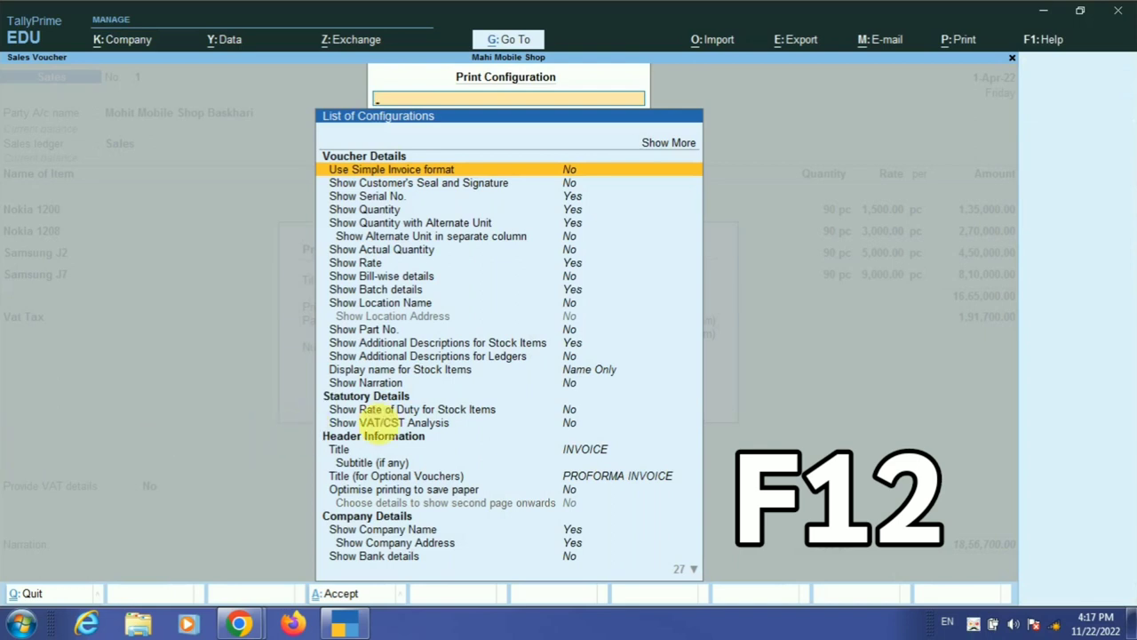
pyautogui.click(565, 422)
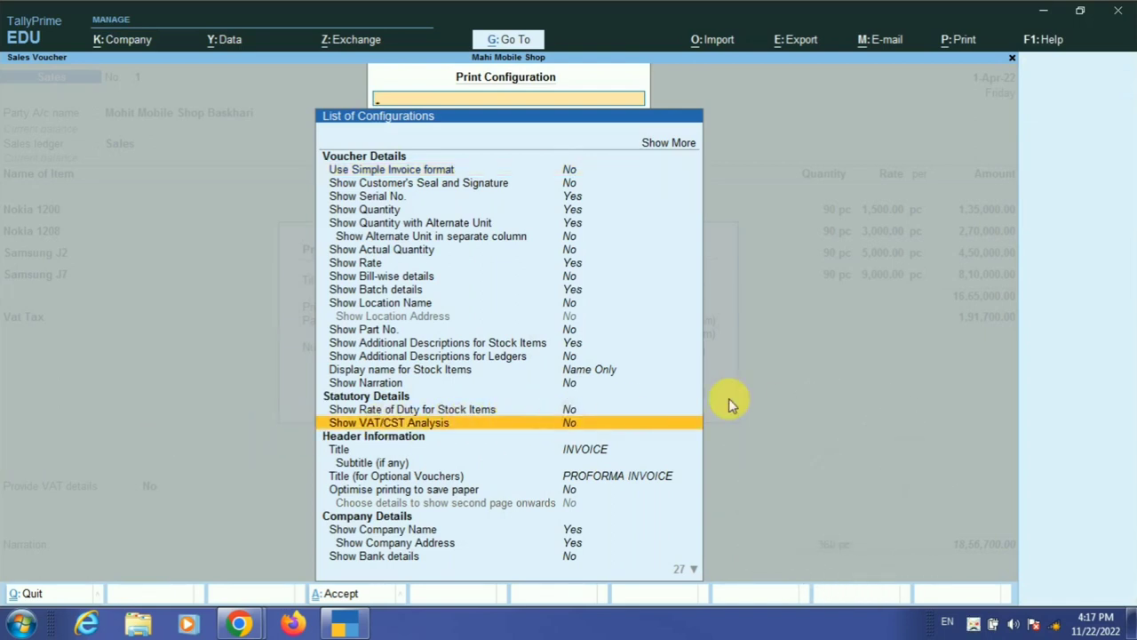
pyautogui.press('Return')
pyautogui.hotkey('ctrl', 'a')
pyautogui.press('Left')
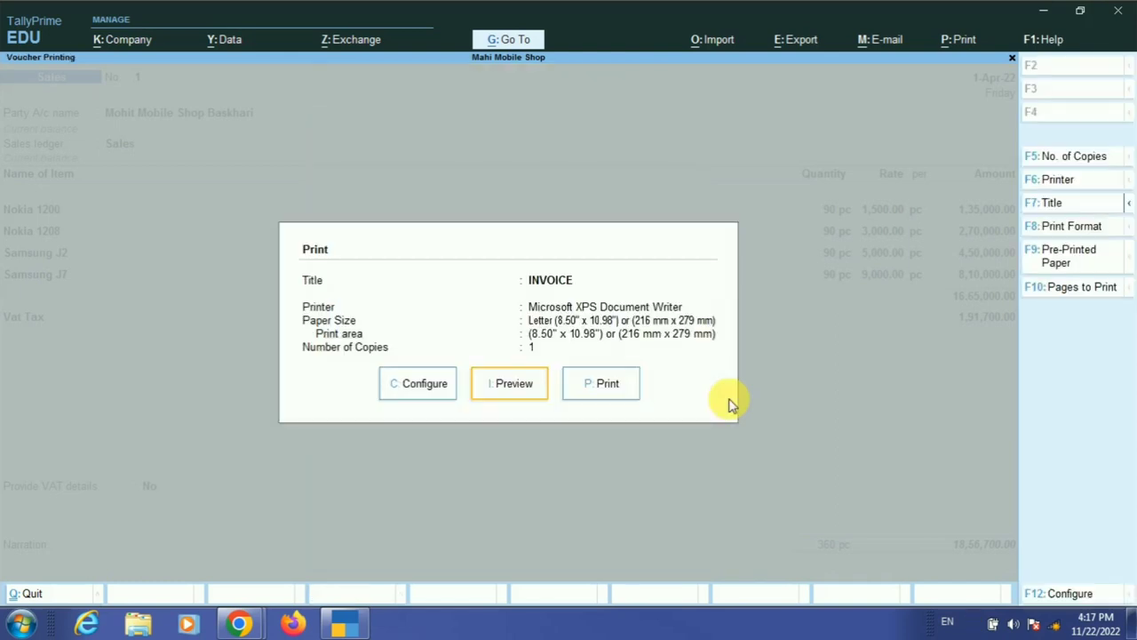
pyautogui.press('Return')
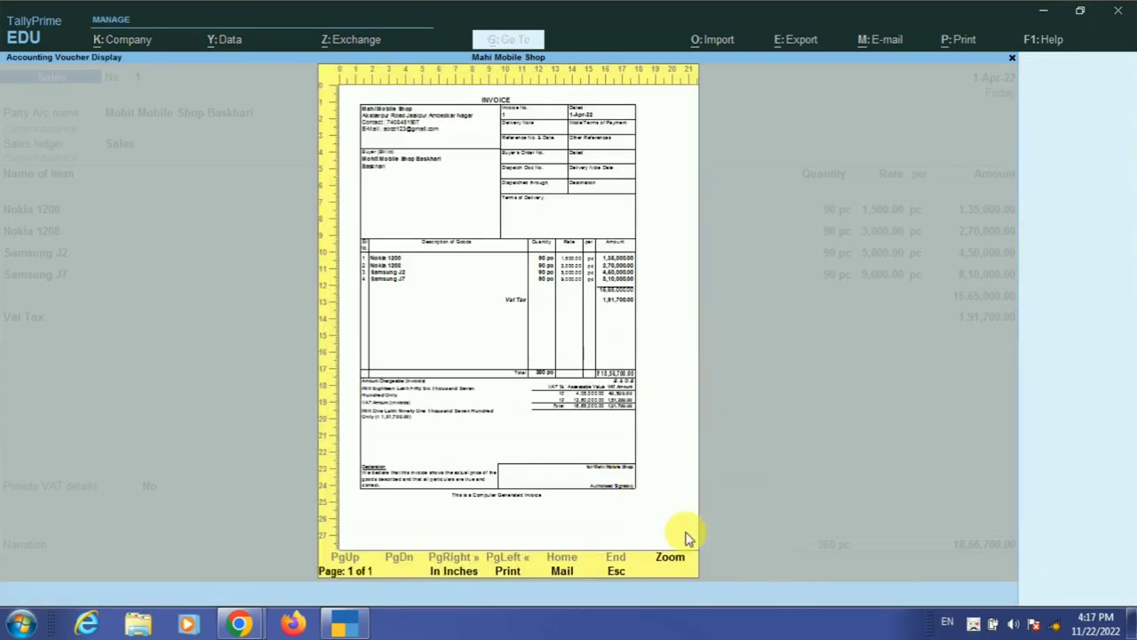
# - Inspect the preview's VAT analysis at 10% and 12% totalling 1,91,700.00, then return to the voucher
pyautogui.click(666, 560)
pyautogui.scroll(-3, 613, 516)
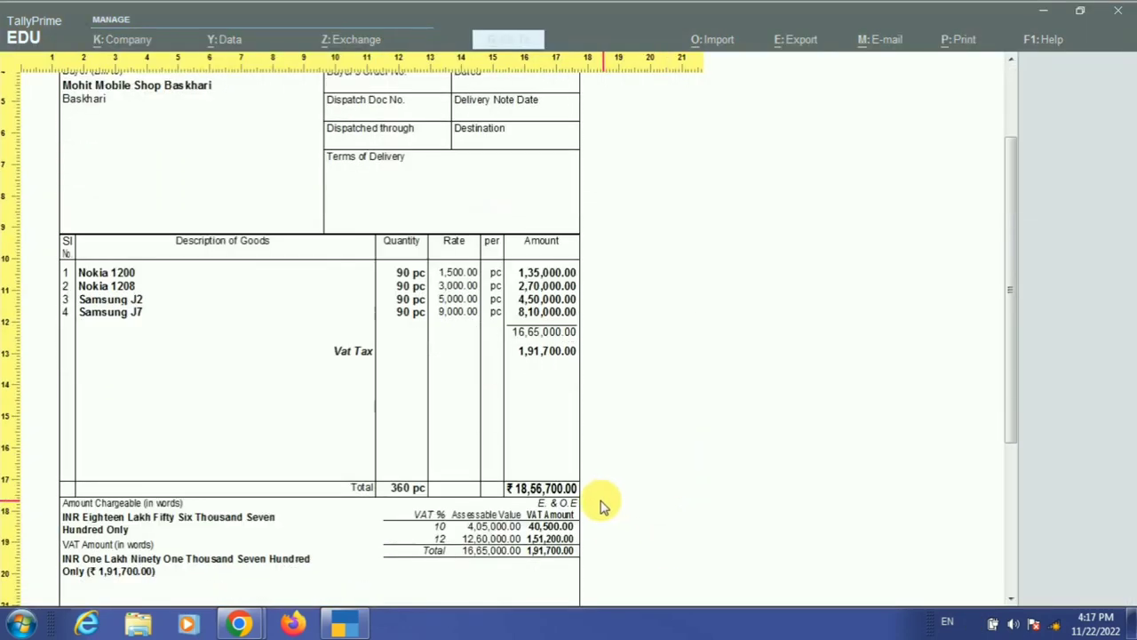
pyautogui.scroll(-1, 602, 505)
pyautogui.scroll(-6, 624, 502)
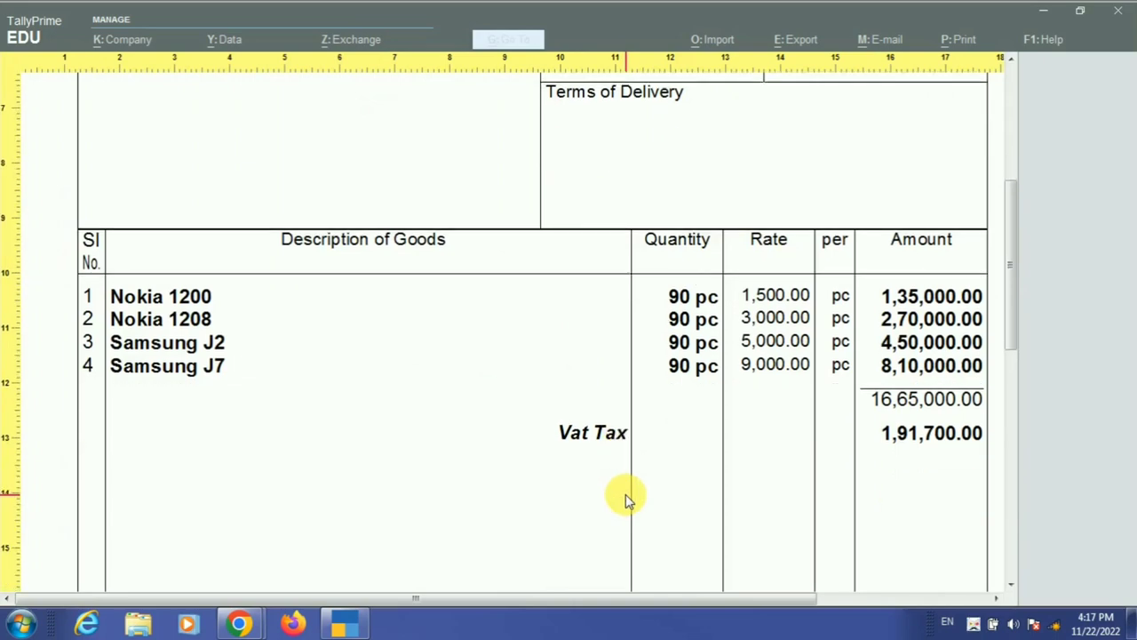
pyautogui.click(934, 598)
pyautogui.scroll(-1, 924, 591)
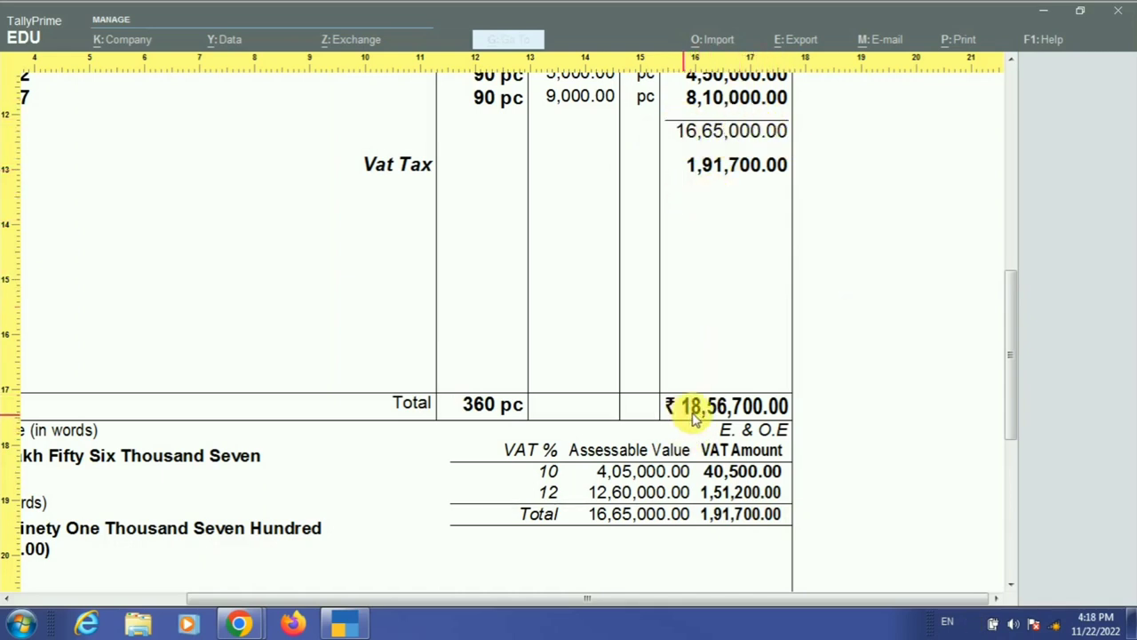
pyautogui.click(792, 371)
pyautogui.press('Escape')
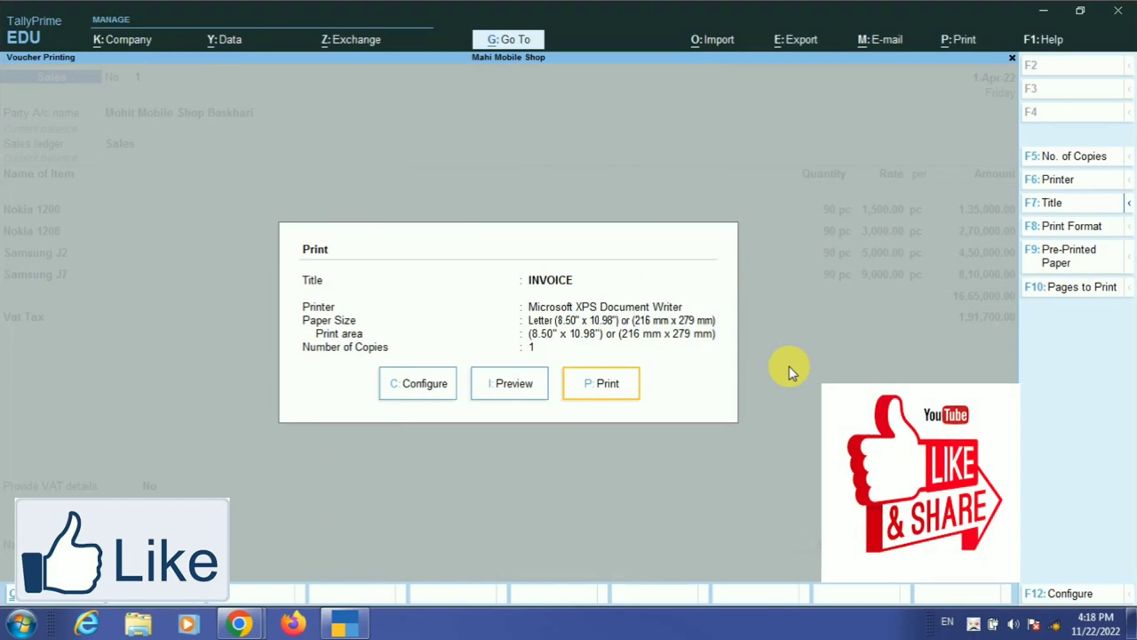
pyautogui.press('Escape')
pyautogui.press('Return')
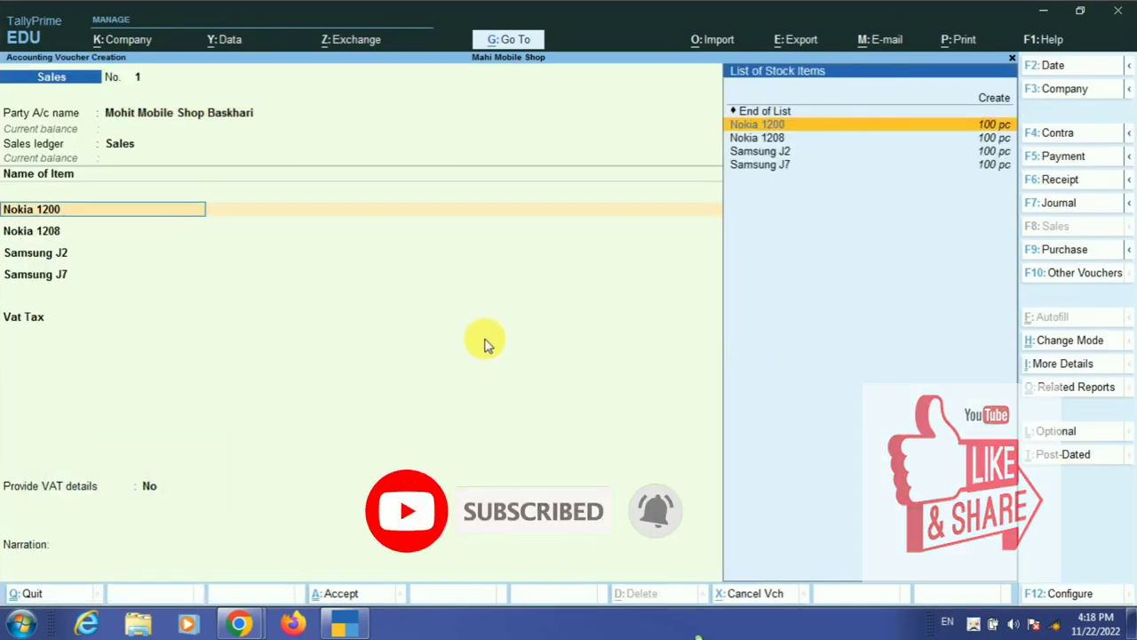
# - Save sales voucher 1 with New Ref bill 1 for 18,56,700 Dr and go back to the Gateway
pyautogui.click(34, 320)
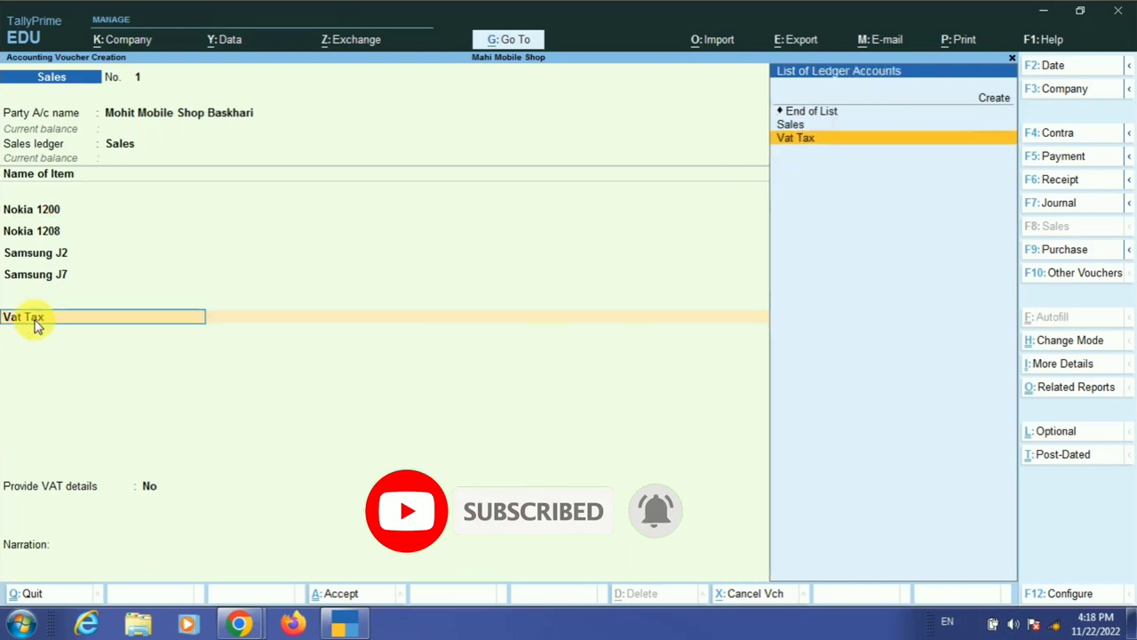
pyautogui.press('Return')
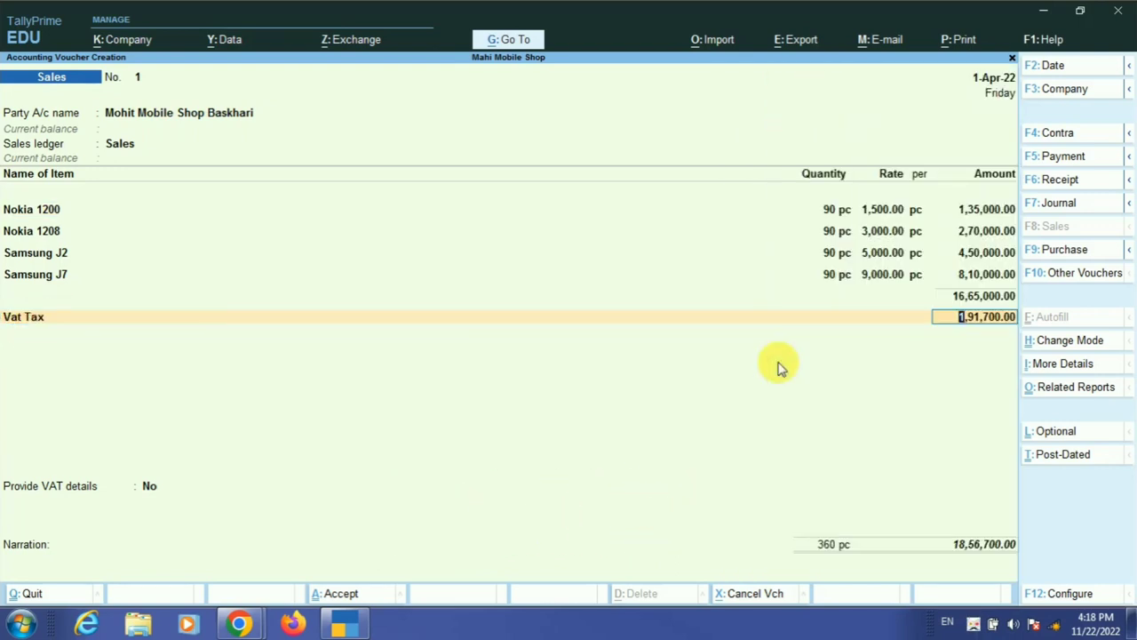
pyautogui.press('Return')
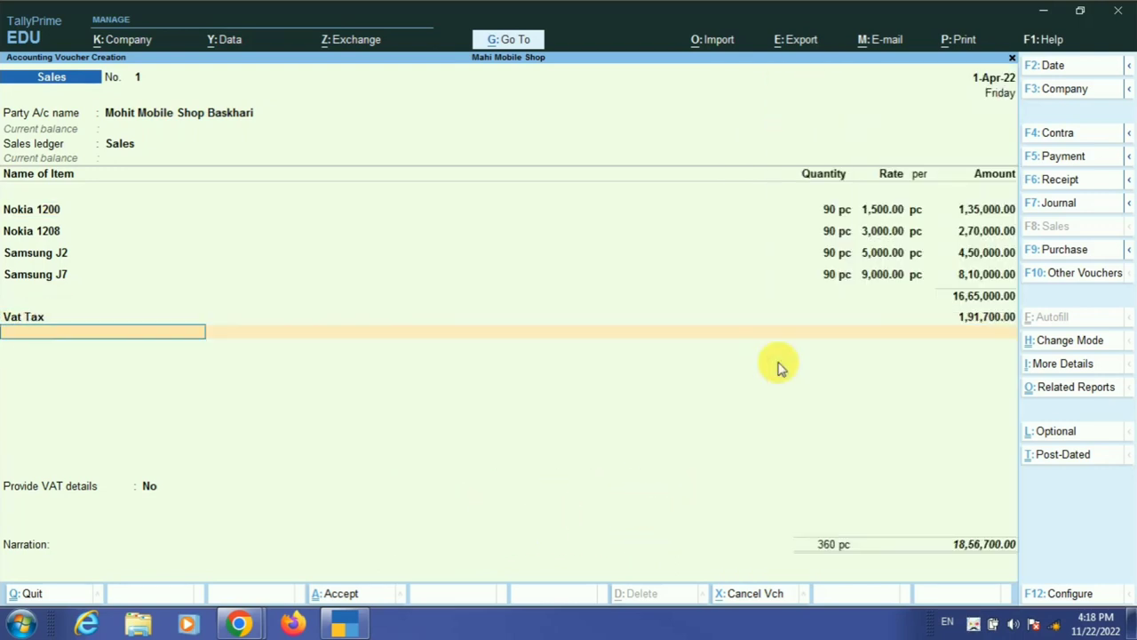
pyautogui.press('Return')
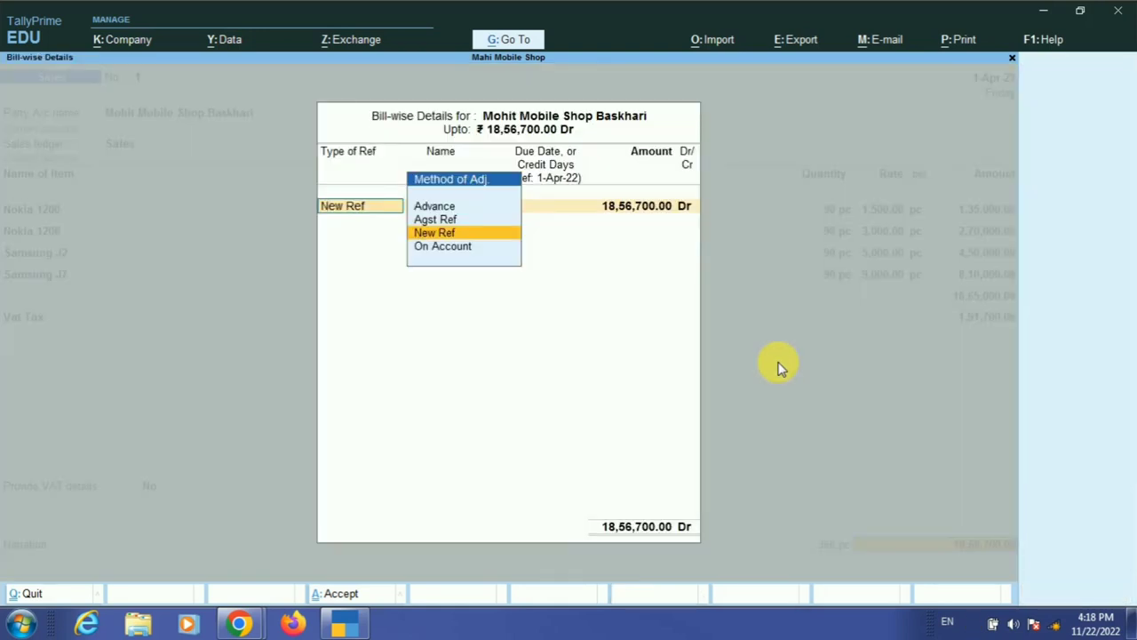
pyautogui.press('Return')
pyautogui.press('Return')
pyautogui.press('Return')
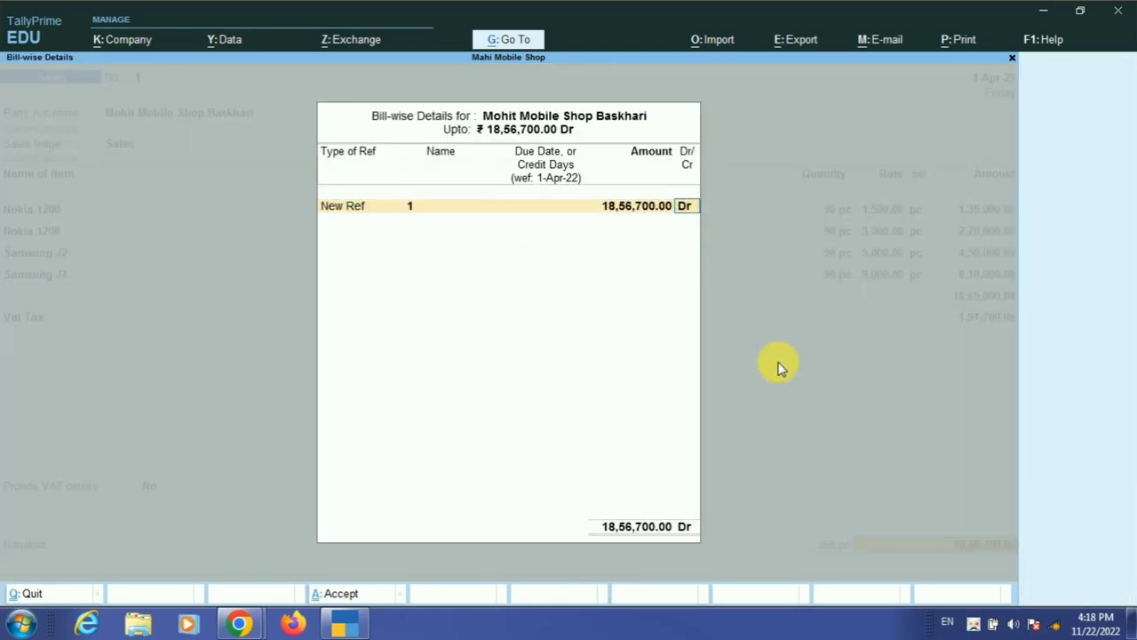
pyautogui.press('Return')
pyautogui.press('Return')
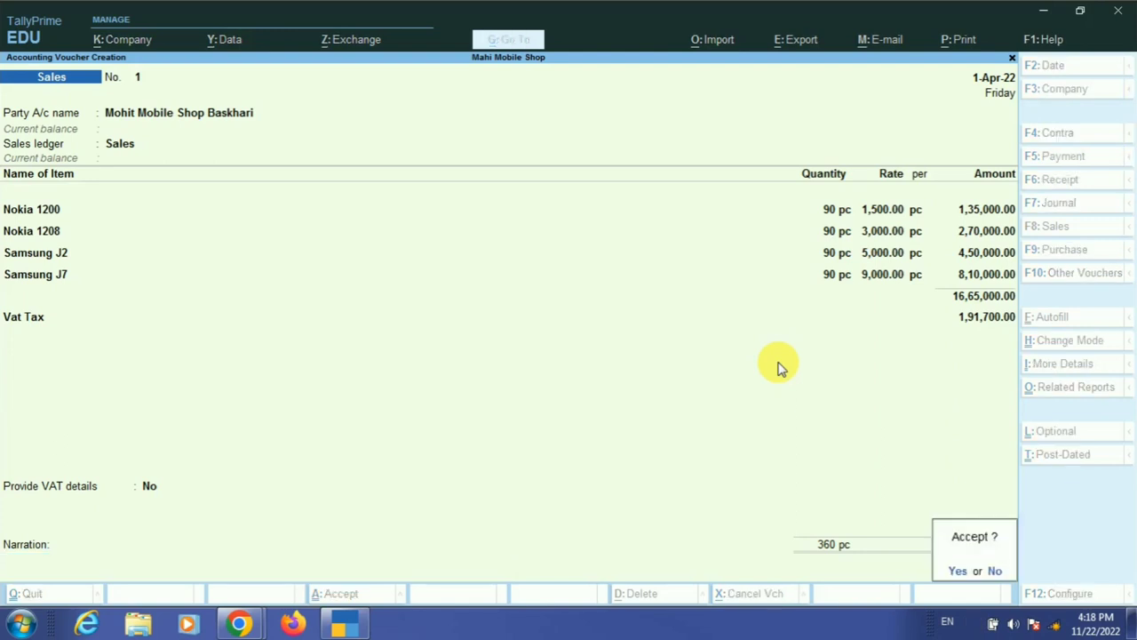
pyautogui.press('Return')
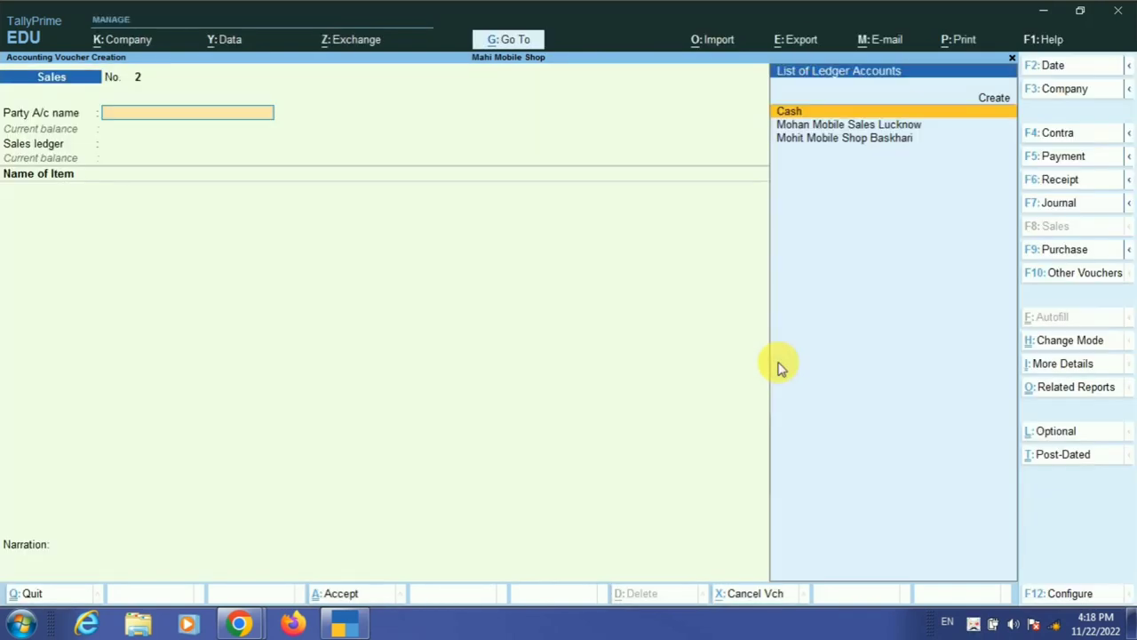
pyautogui.press('Escape')
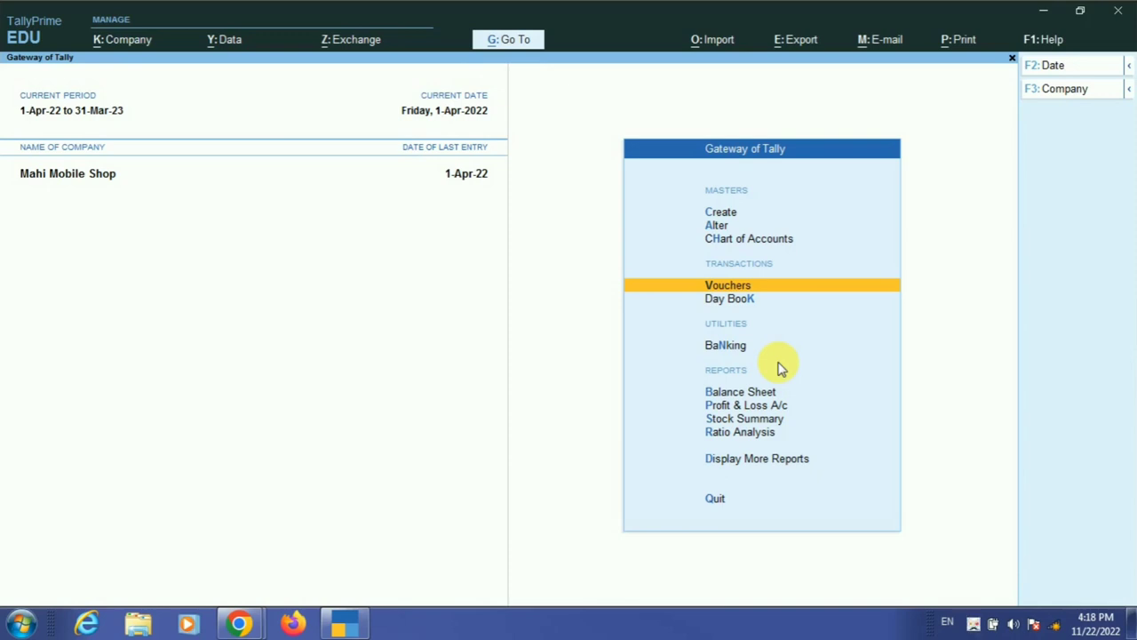
# - Open the Vat Tax ledger via More Reports > Account Books > Ledger and review its 17,700 closing balance
pyautogui.press('Down')
pyautogui.press('Down')
pyautogui.press('Down')
pyautogui.press('Down')
pyautogui.press('Down')
pyautogui.press('Down')
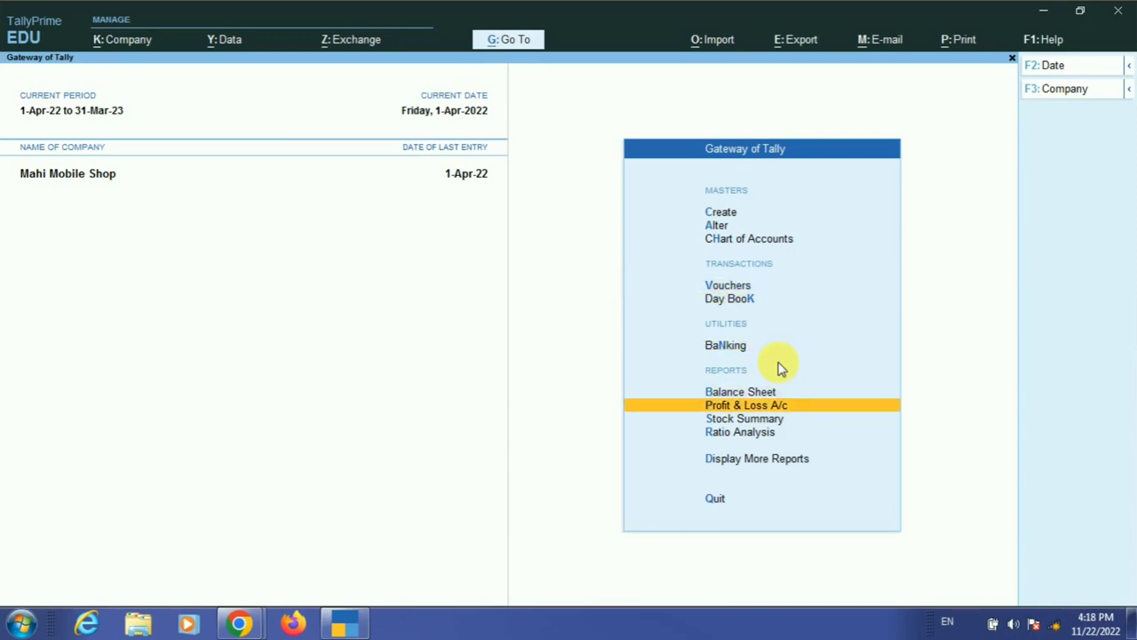
pyautogui.press('Return')
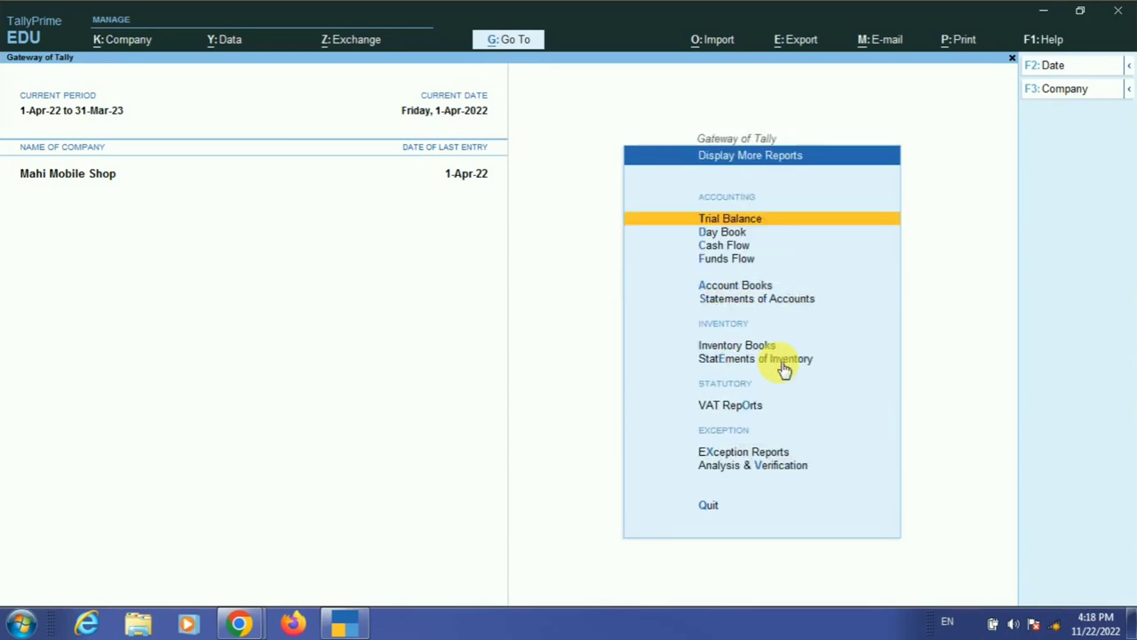
pyautogui.press('Down')
pyautogui.press('Down')
pyautogui.press('Down')
pyautogui.press('Down')
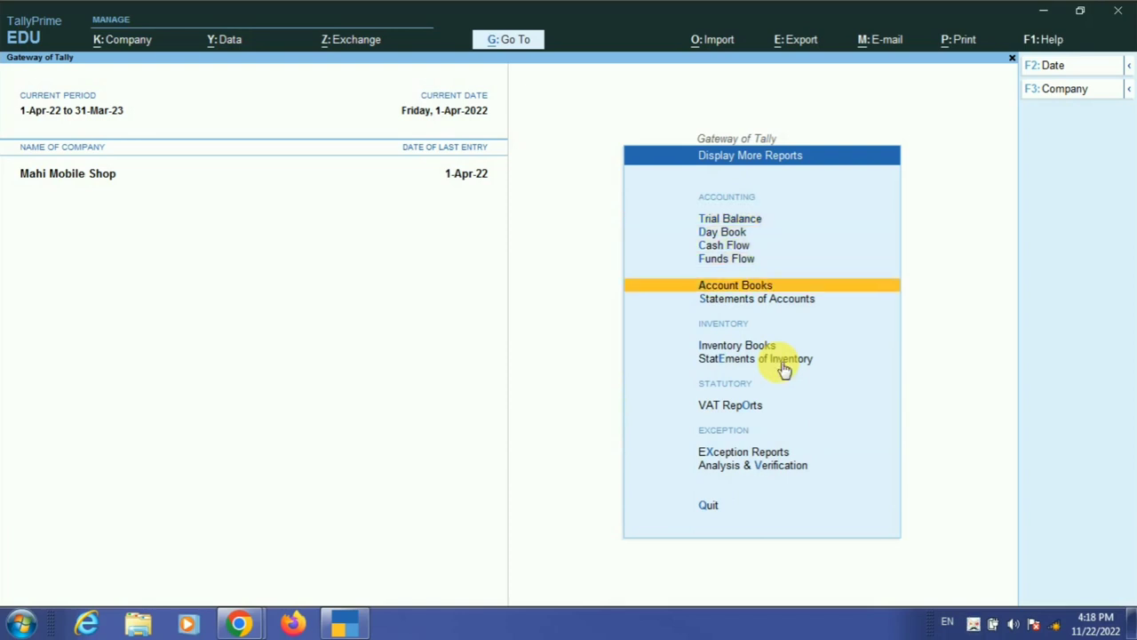
pyautogui.press('Return')
pyautogui.press('Down')
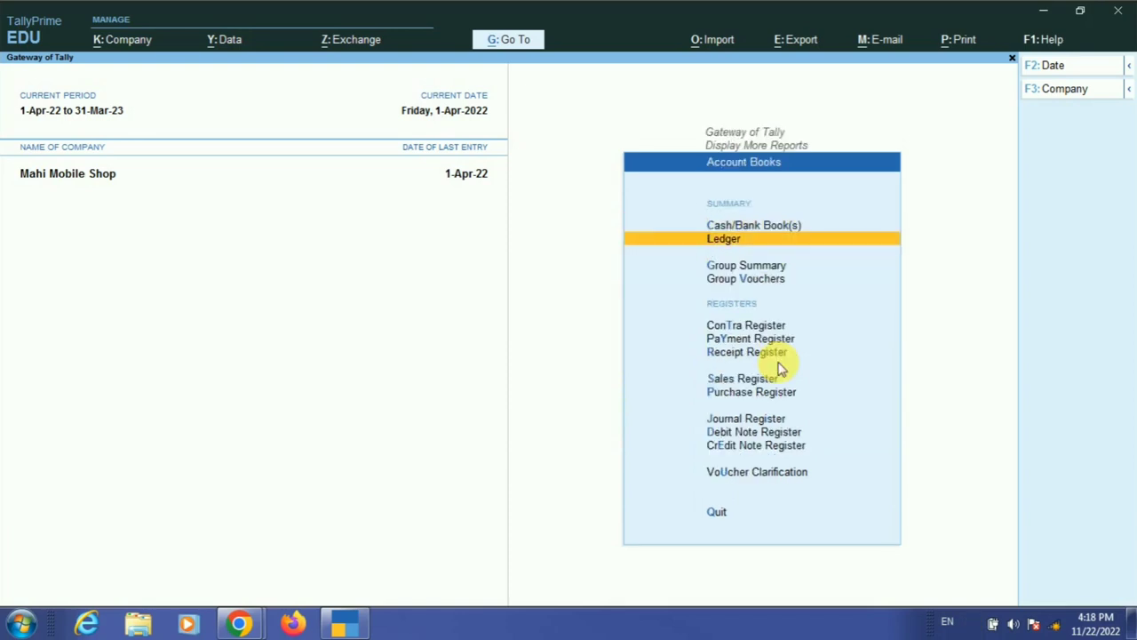
pyautogui.press('Return')
pyautogui.press('Down')
pyautogui.press('Down')
pyautogui.press('Down')
pyautogui.press('Down')
pyautogui.press('Down')
pyautogui.press('Down')
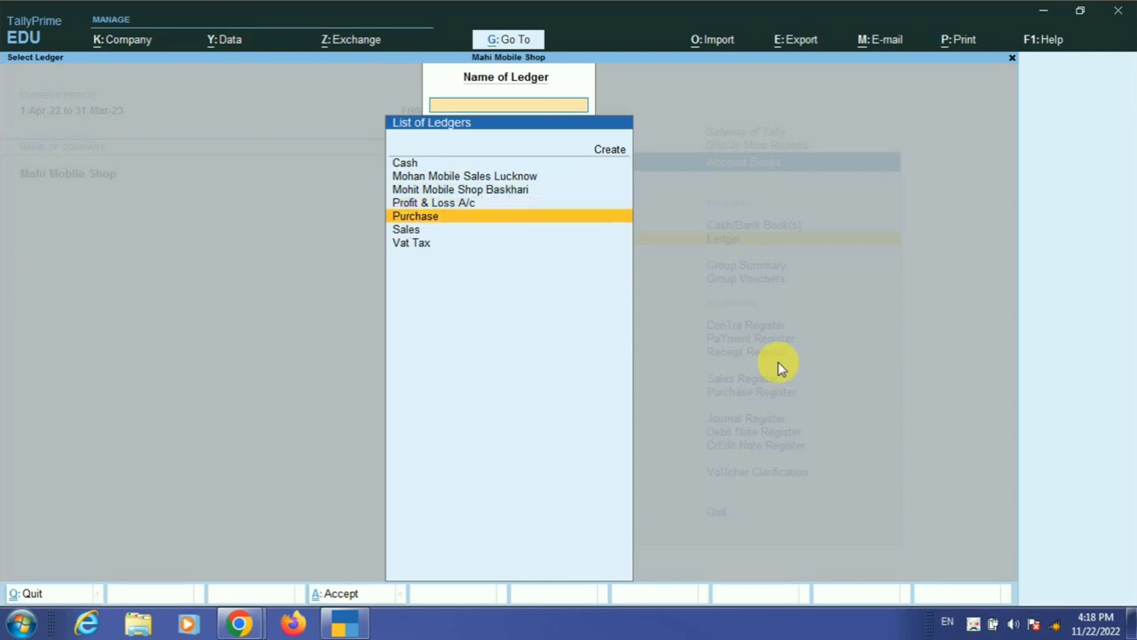
pyautogui.press('Return')
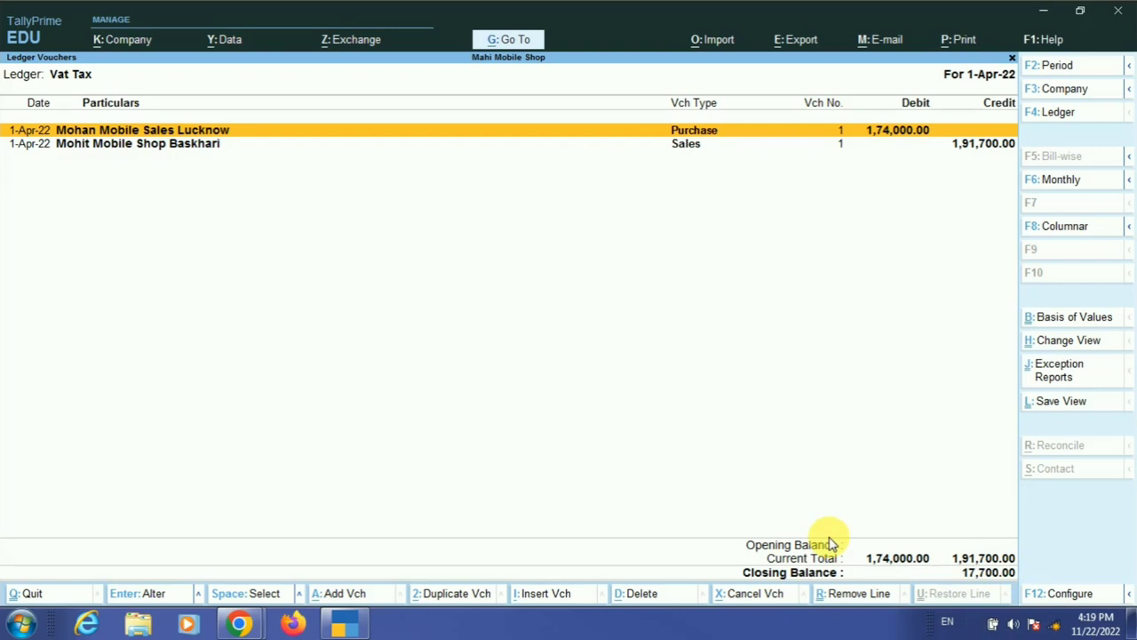
pyautogui.press('Escape')
pyautogui.press('Escape')
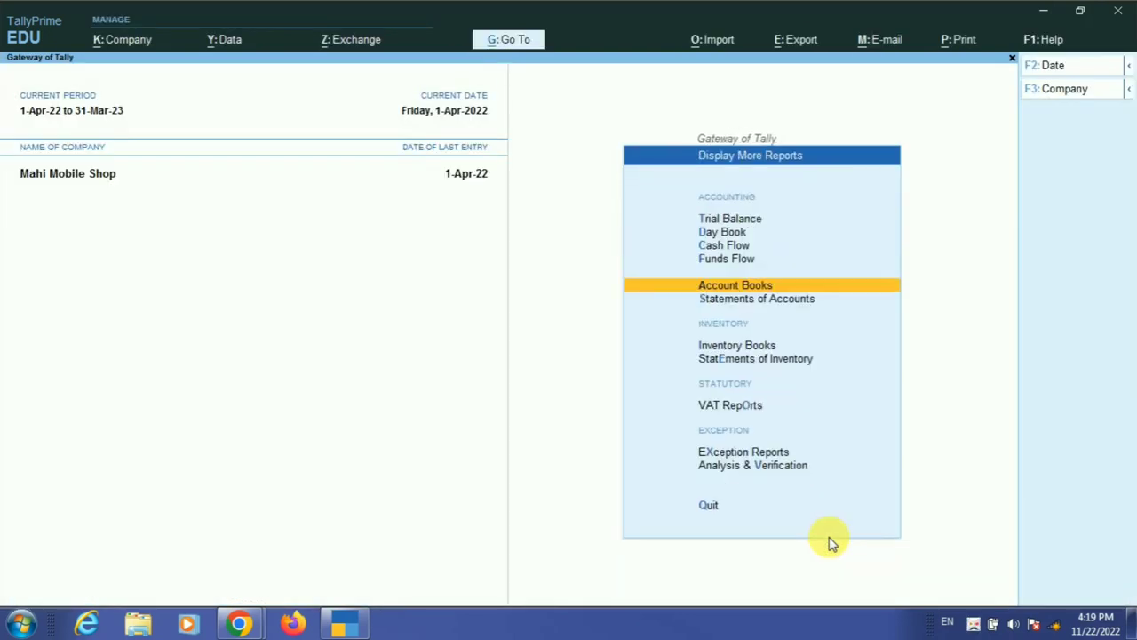
pyautogui.press('Escape')
pyautogui.press('Escape')
# - Record a Payment voucher debiting Vat Tax and crediting Cash ₹17,700, then return to the Gateway
pyautogui.press('n')
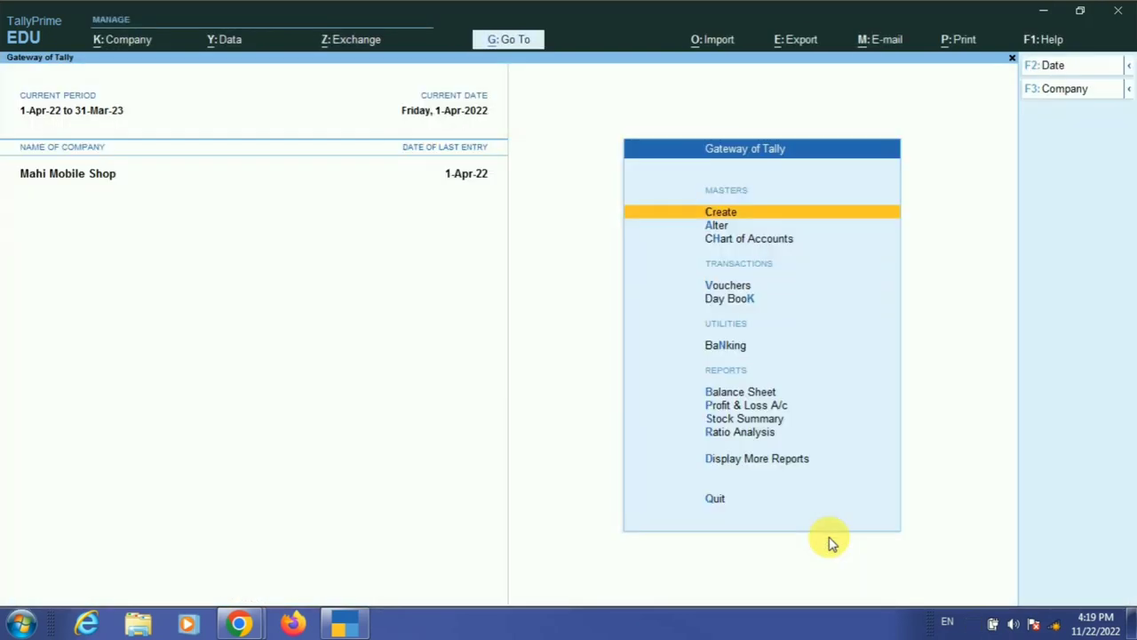
pyautogui.press('v')
pyautogui.press('F5')
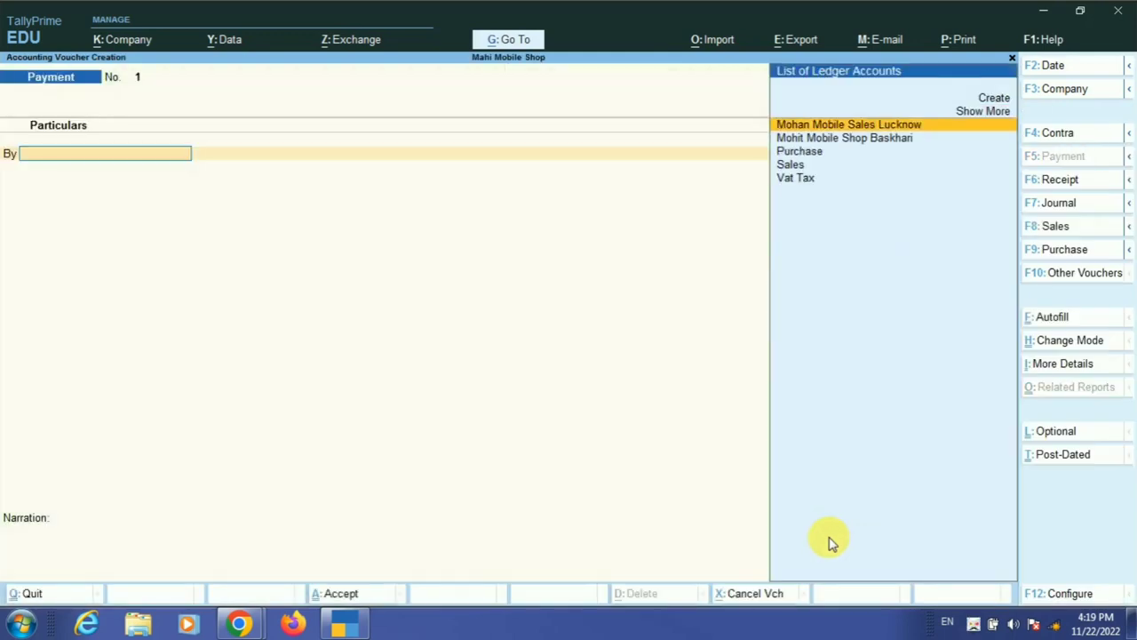
pyautogui.click(813, 188)
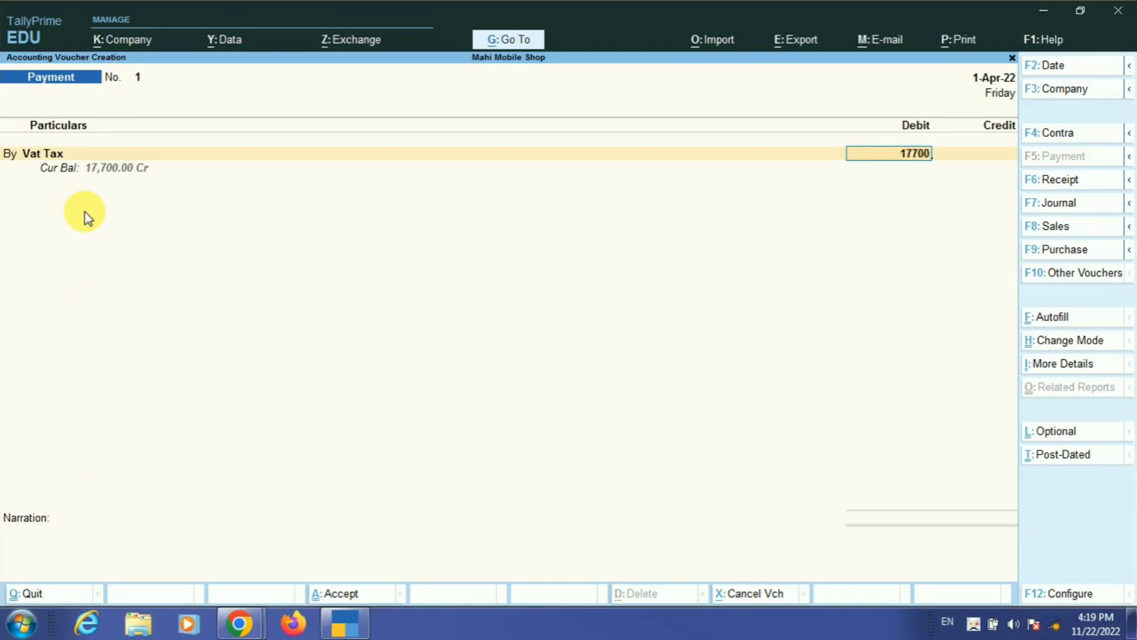
pyautogui.press('Return')
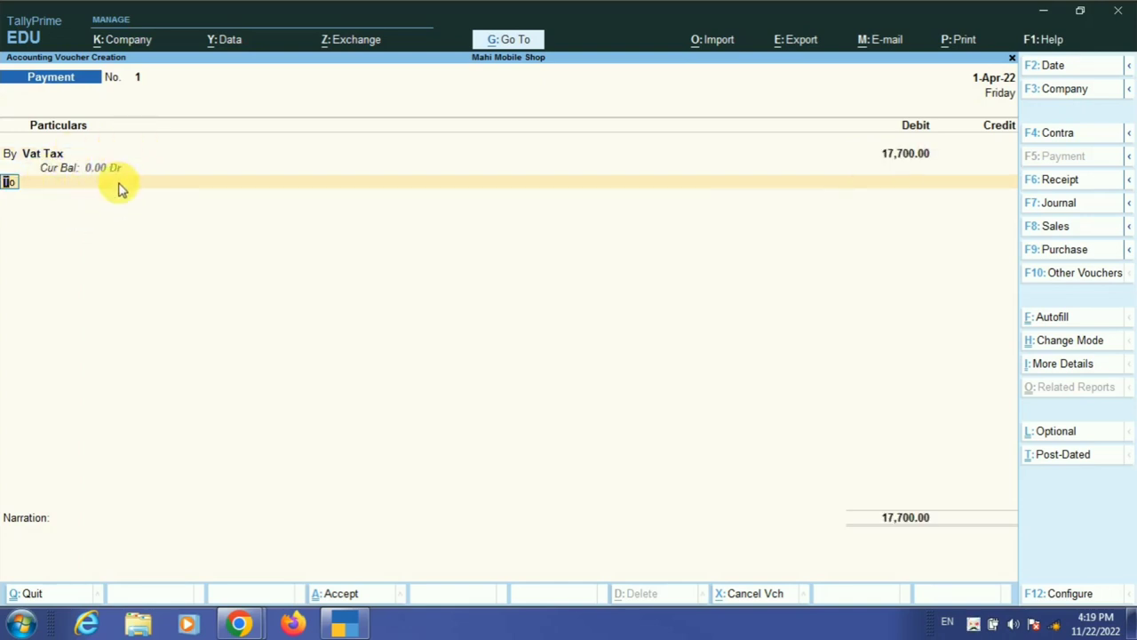
pyautogui.press('Return')
pyautogui.press('Return')
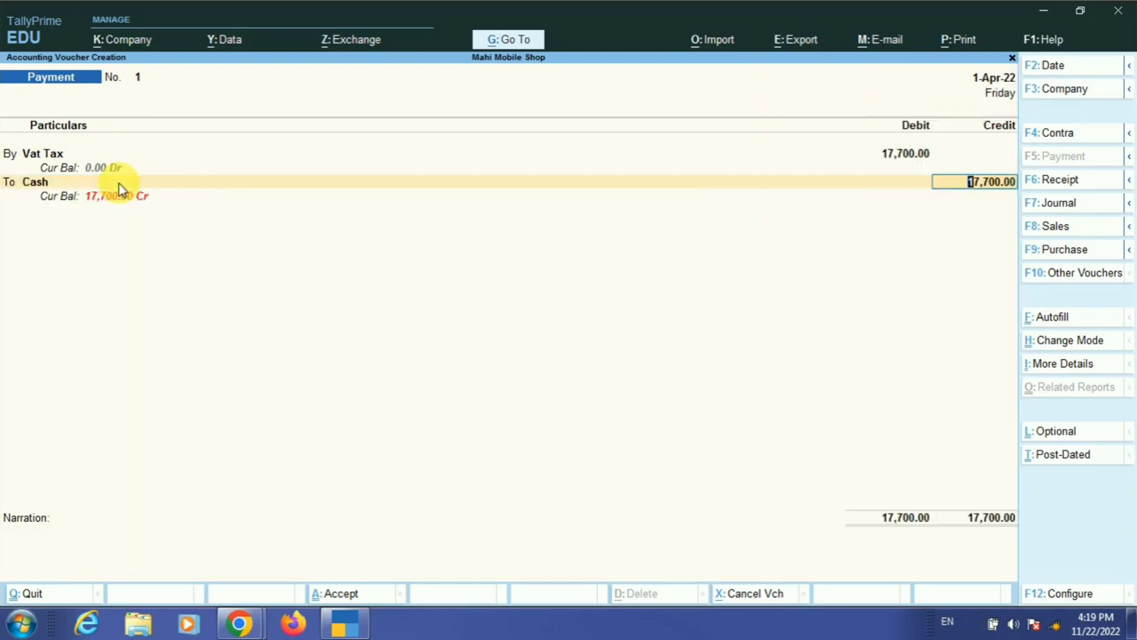
pyautogui.press('Return')
pyautogui.press('Return')
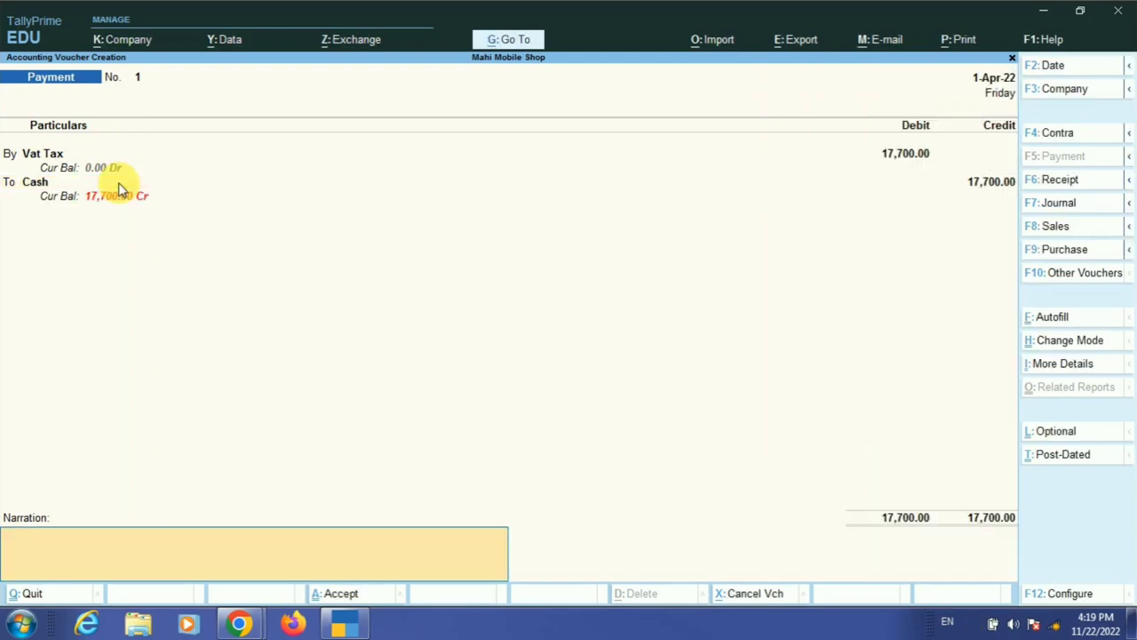
pyautogui.press('Return')
pyautogui.press('Return')
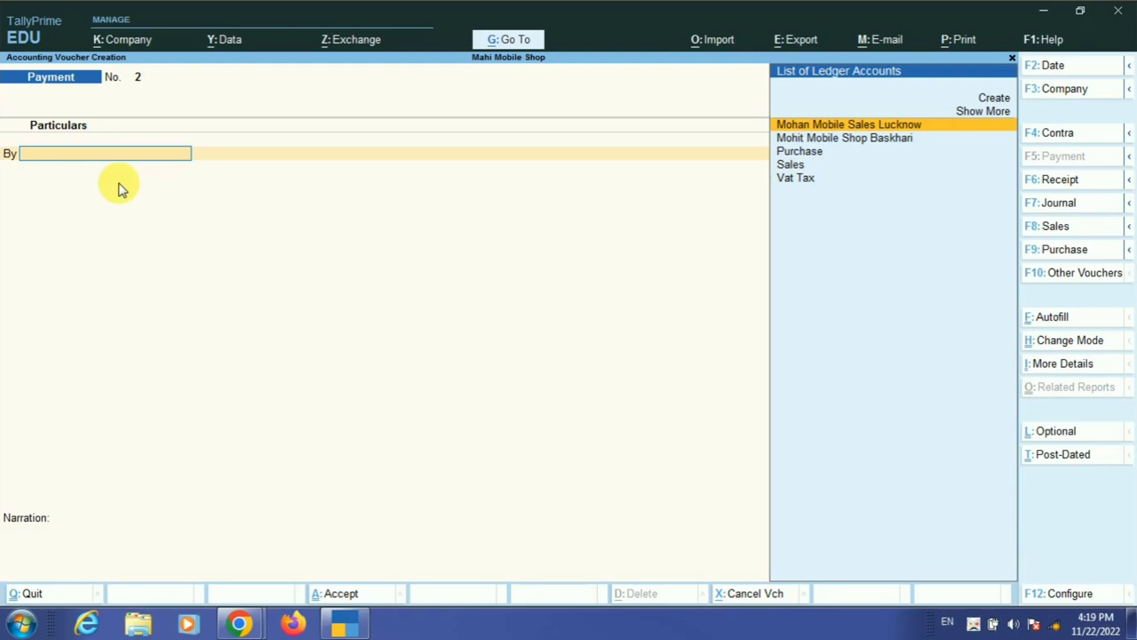
pyautogui.press('Escape')
pyautogui.press('Return')
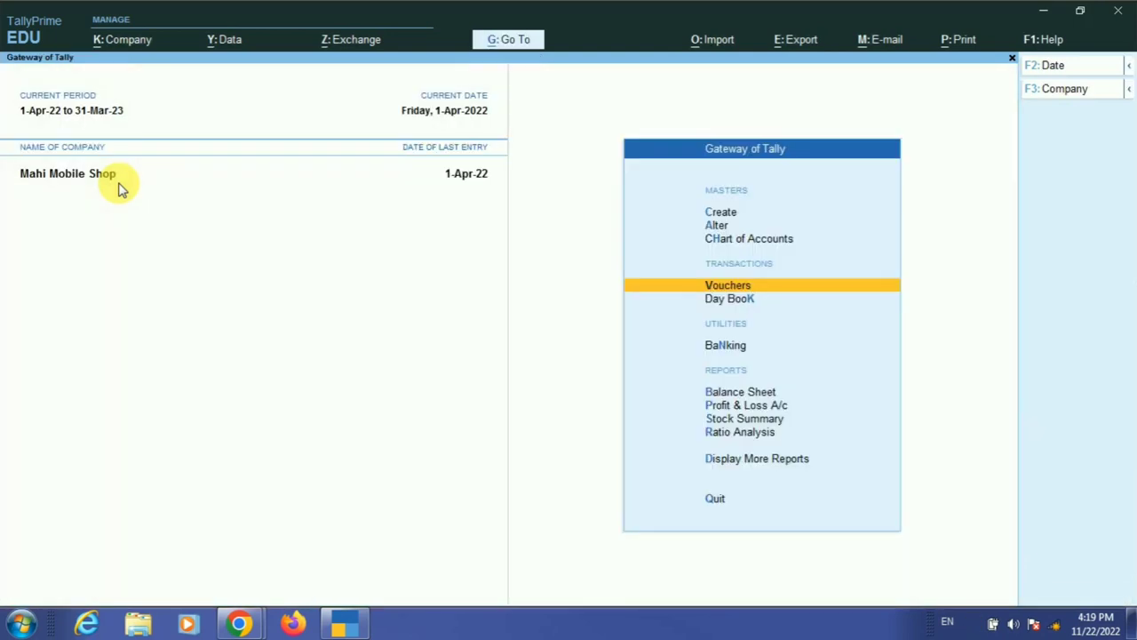
pyautogui.press('d')
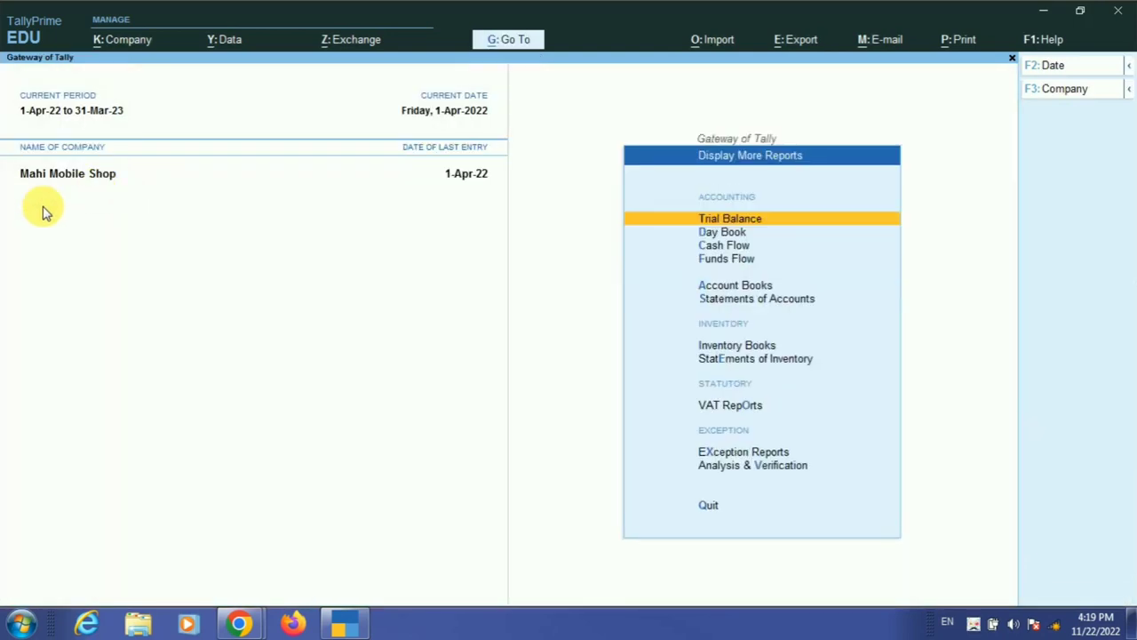
pyautogui.click(731, 289)
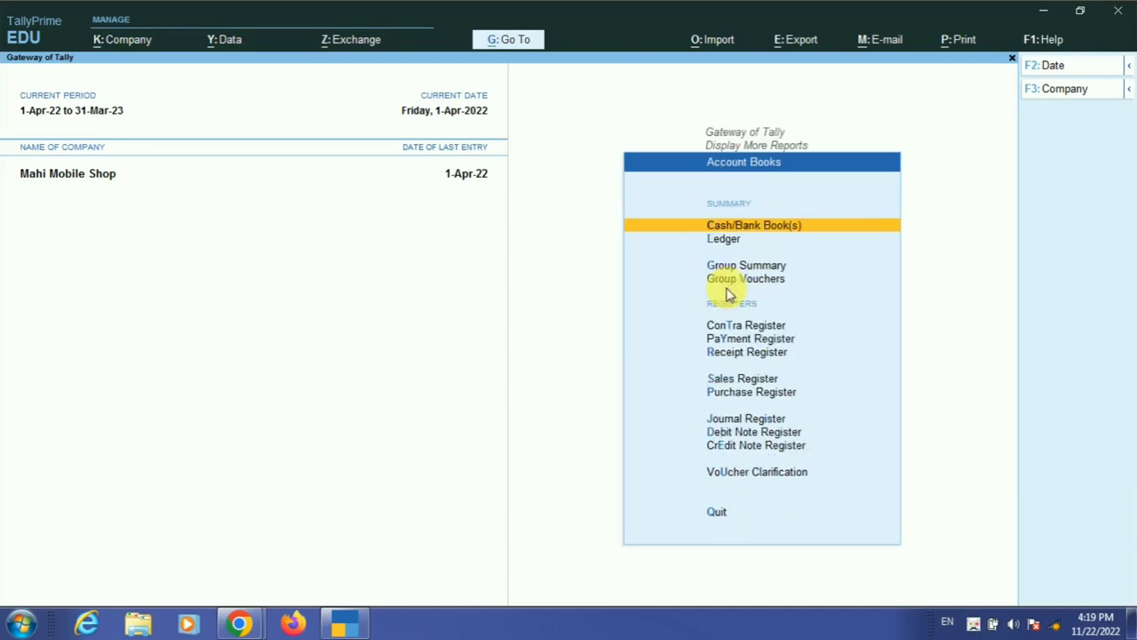
pyautogui.press('Down')
pyautogui.press('Return')
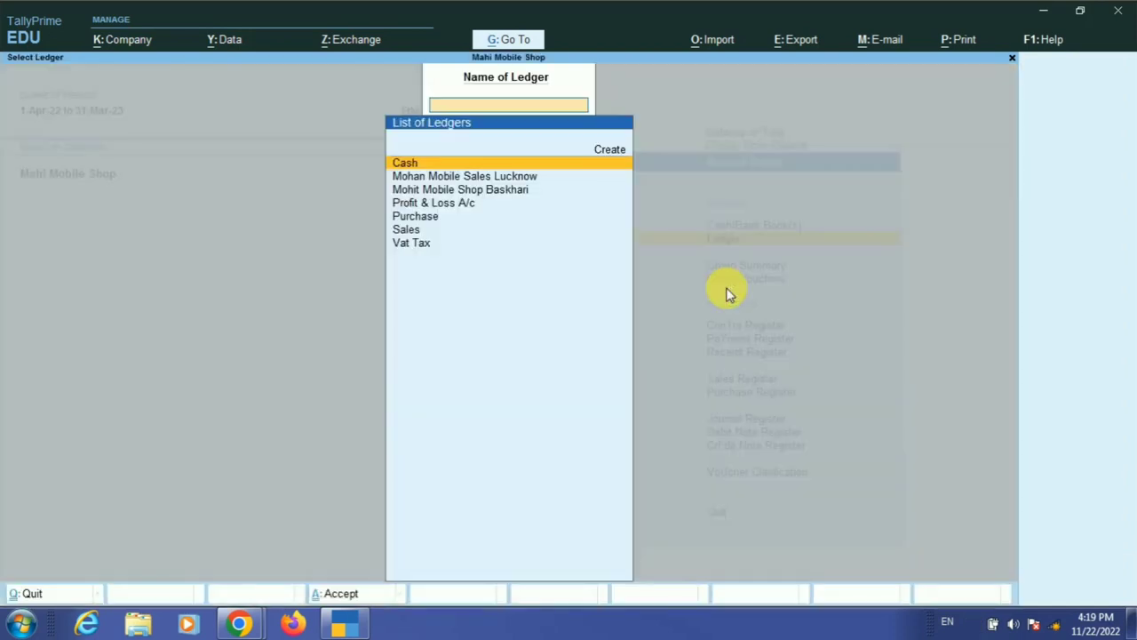
pyautogui.press('Down')
pyautogui.press('Down')
pyautogui.press('Down')
pyautogui.press('Down')
pyautogui.press('Down')
pyautogui.press('Down')
pyautogui.press('Return')
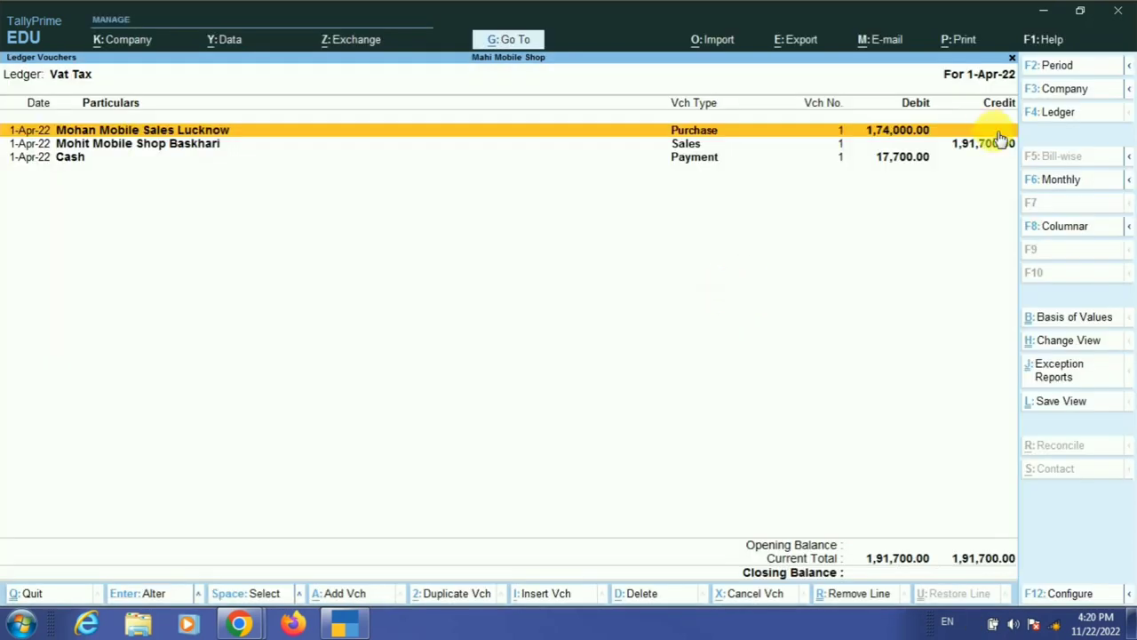
pyautogui.click(908, 158)
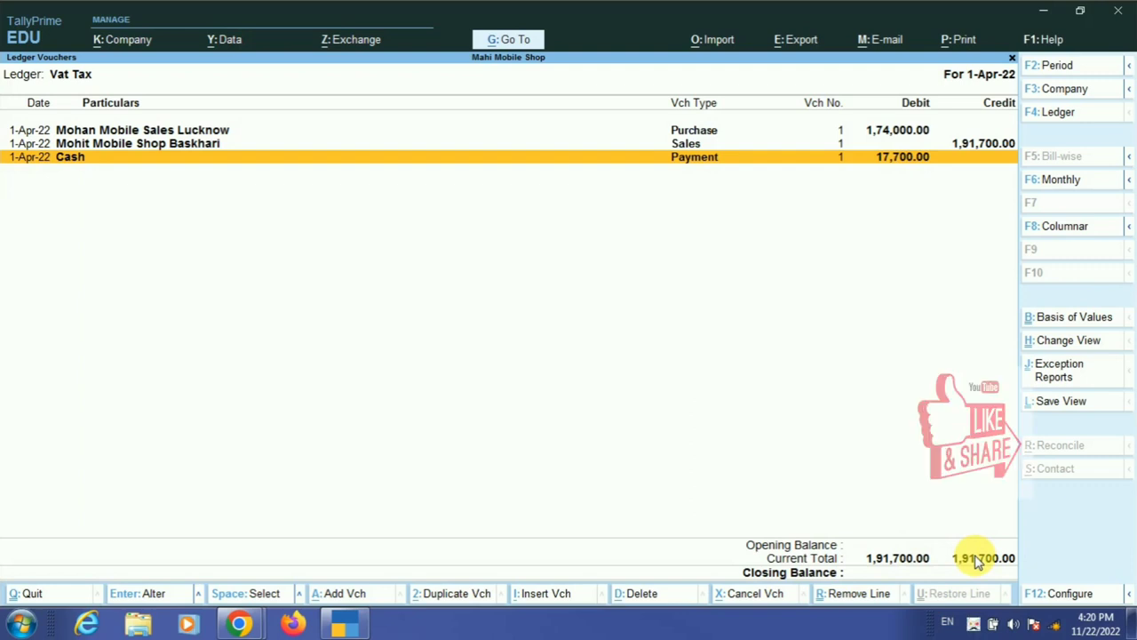
pyautogui.press('Escape')
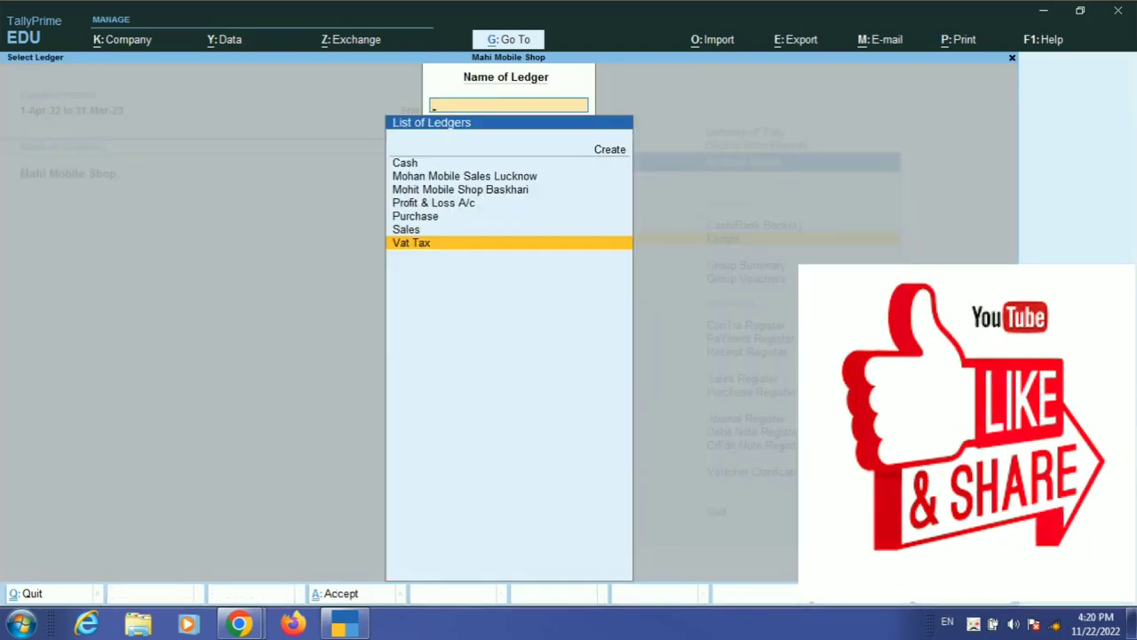
pyautogui.press('Escape')
pyautogui.press('Escape')
pyautogui.press('Escape')
pyautogui.press('Escape')
pyautogui.press('Escape')
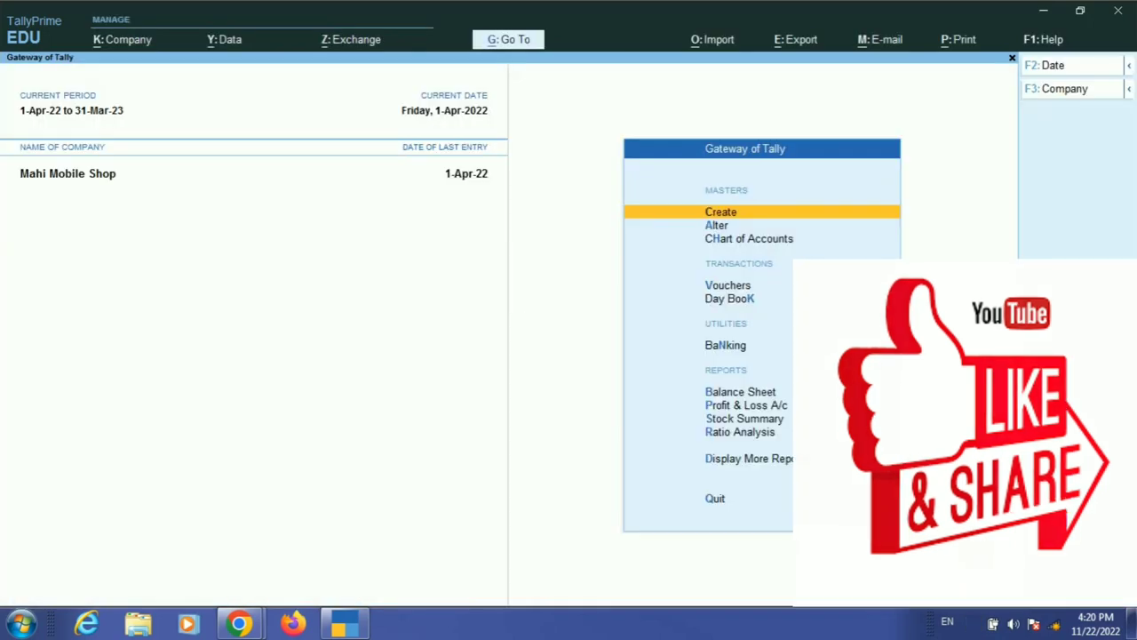